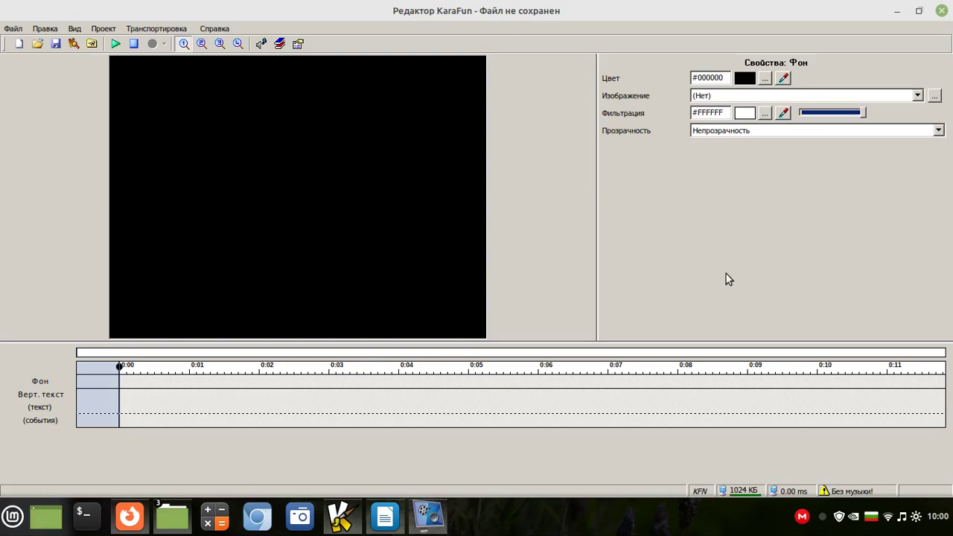
Step: Switch to Firefox to examine the KaraFun download page, then return to the KaraFun editor
click(440, 33)
click(133, 524)
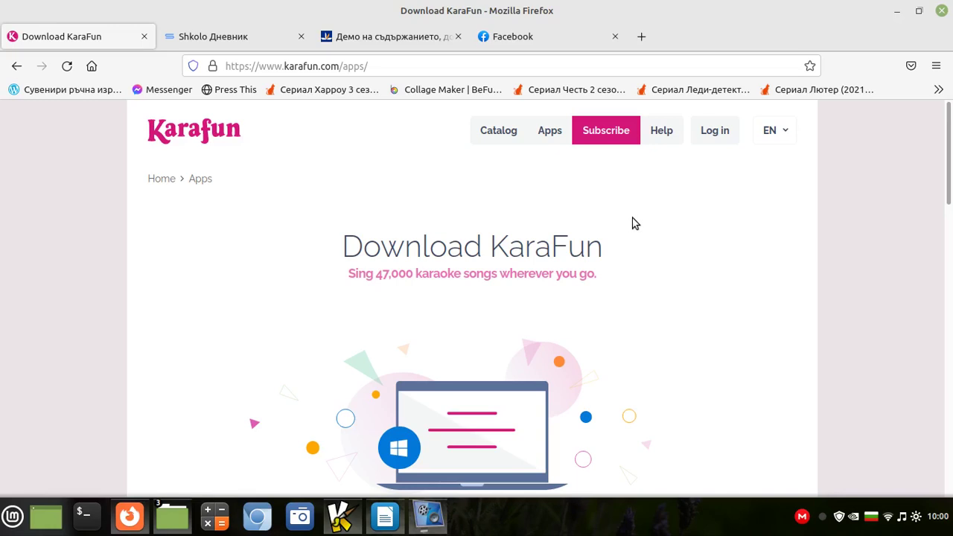
scroll(731, 276, down, 3)
scroll(730, 277, up, 5)
scroll(727, 283, down, 6)
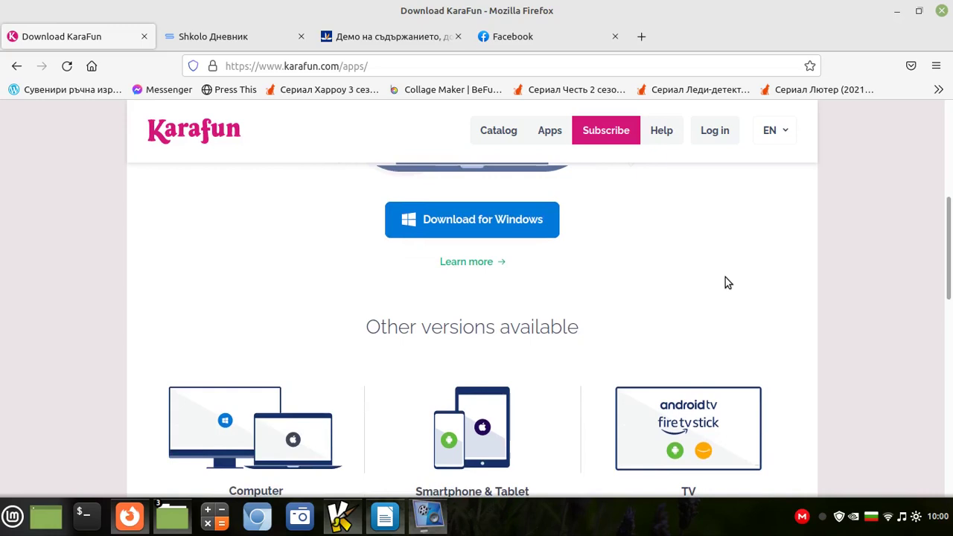
scroll(728, 283, up, 6)
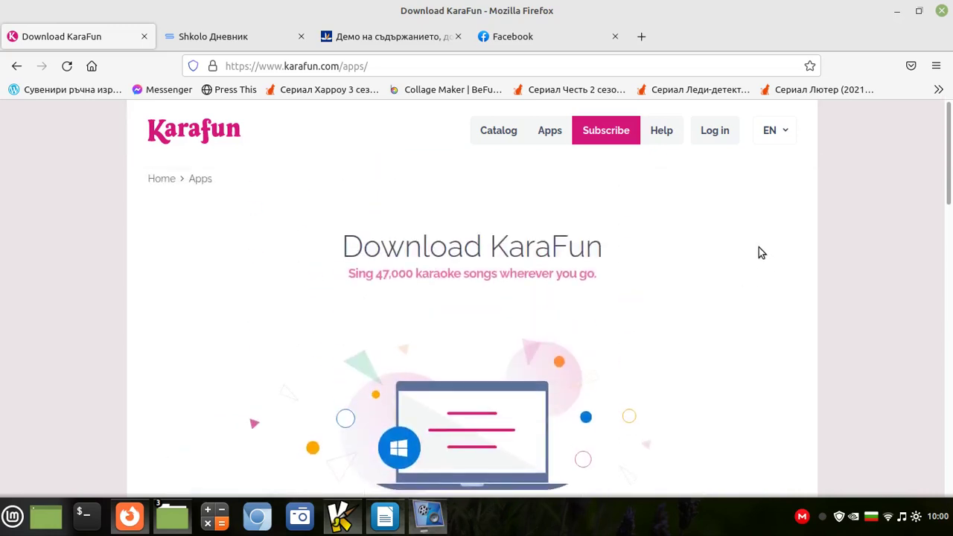
click(341, 516)
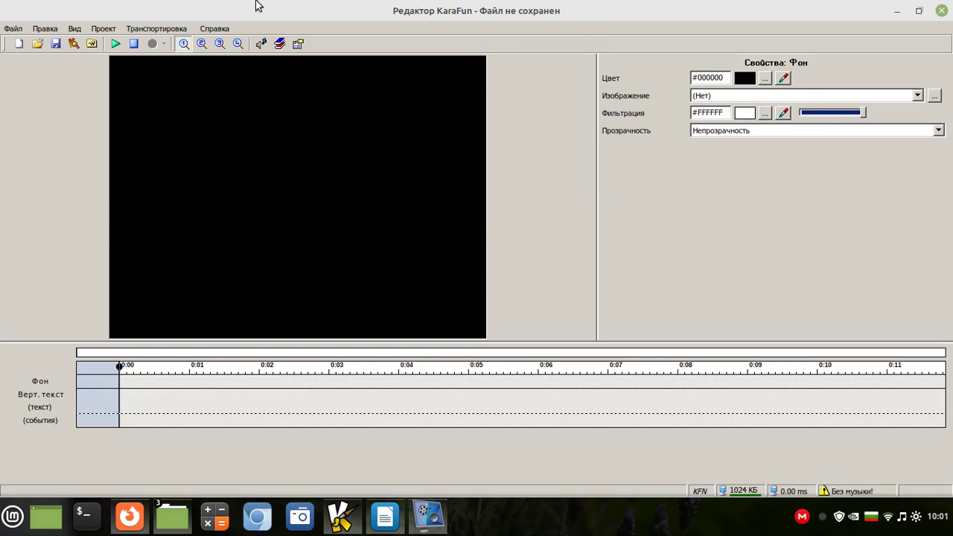
click(13, 30)
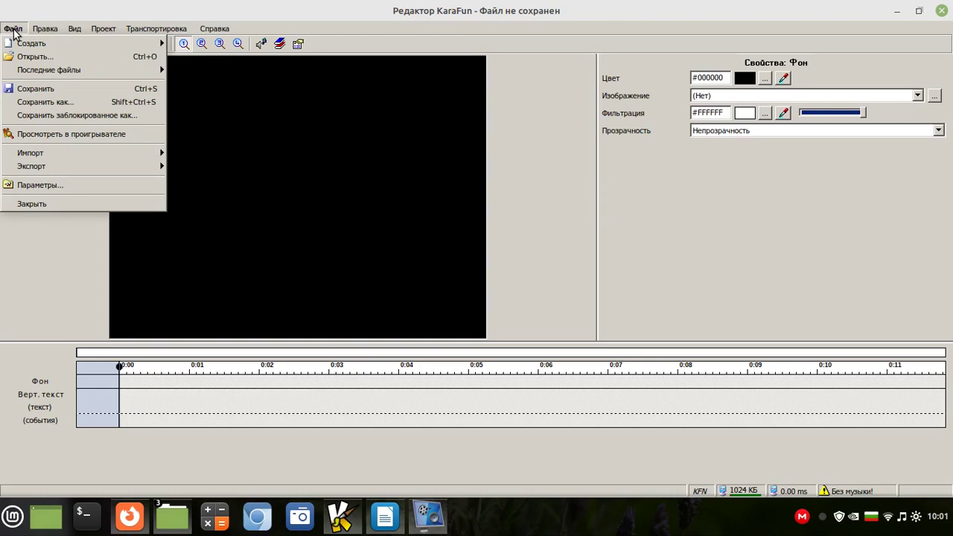
mouse_move(21, 46)
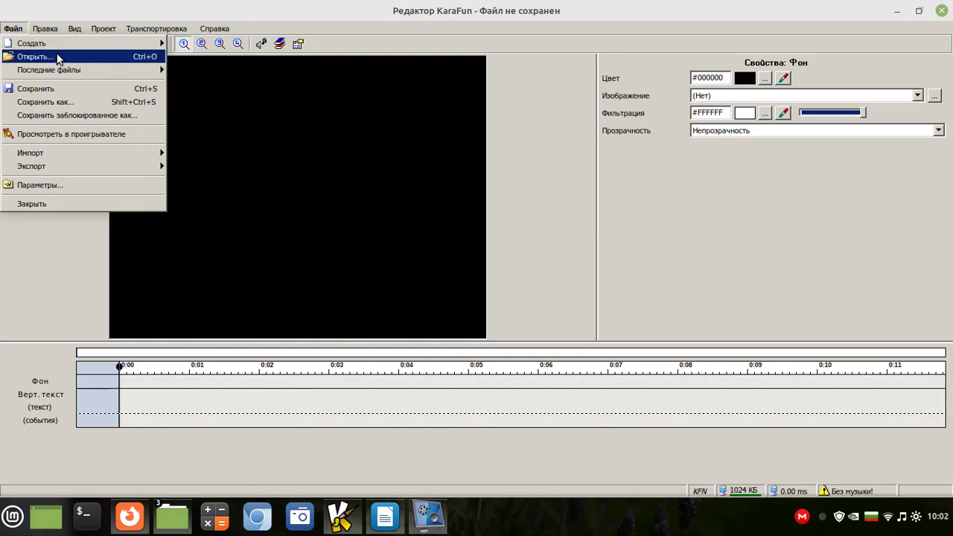
mouse_move(45, 30)
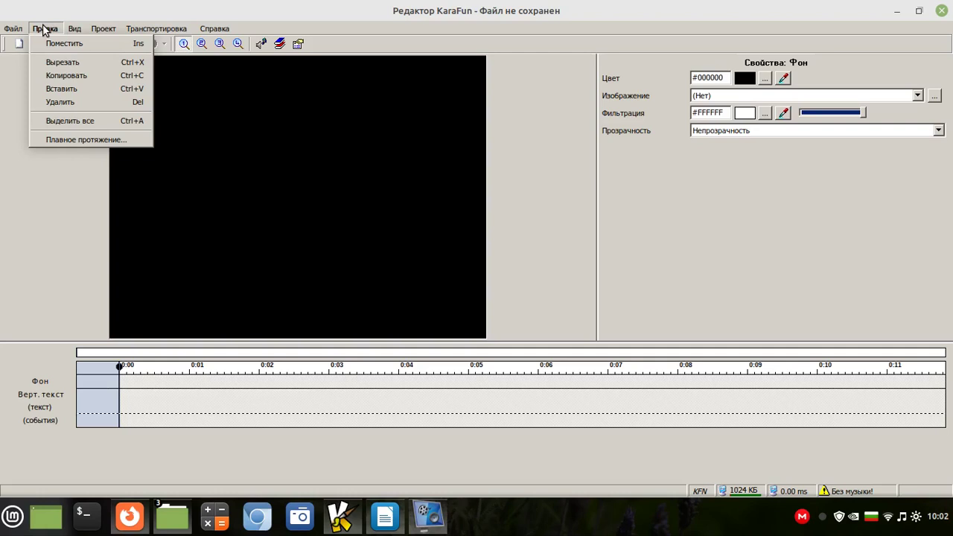
mouse_move(78, 28)
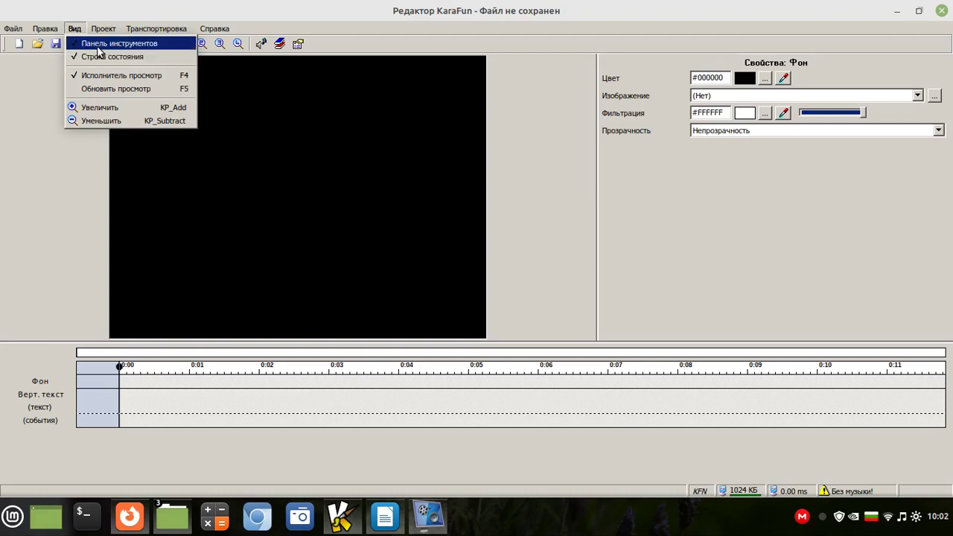
mouse_move(107, 33)
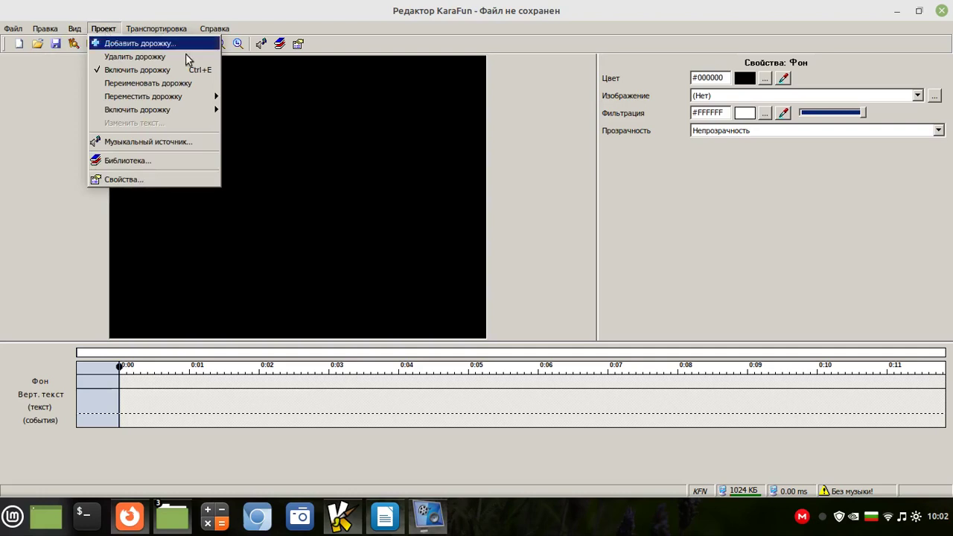
click(324, 19)
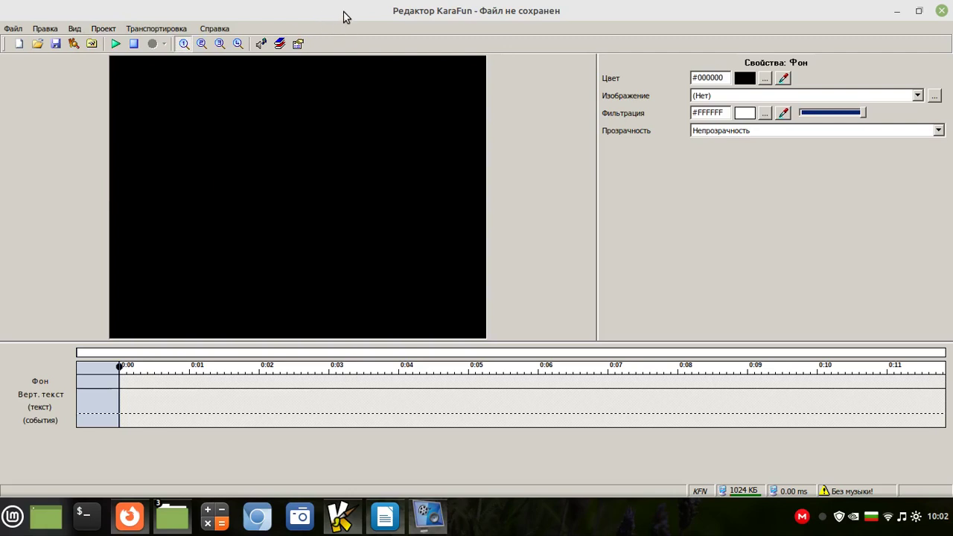
Step: Add "Похвали са Иван - телефон.mp3" from the Desktop to the library and use it as the project's main music source
click(263, 43)
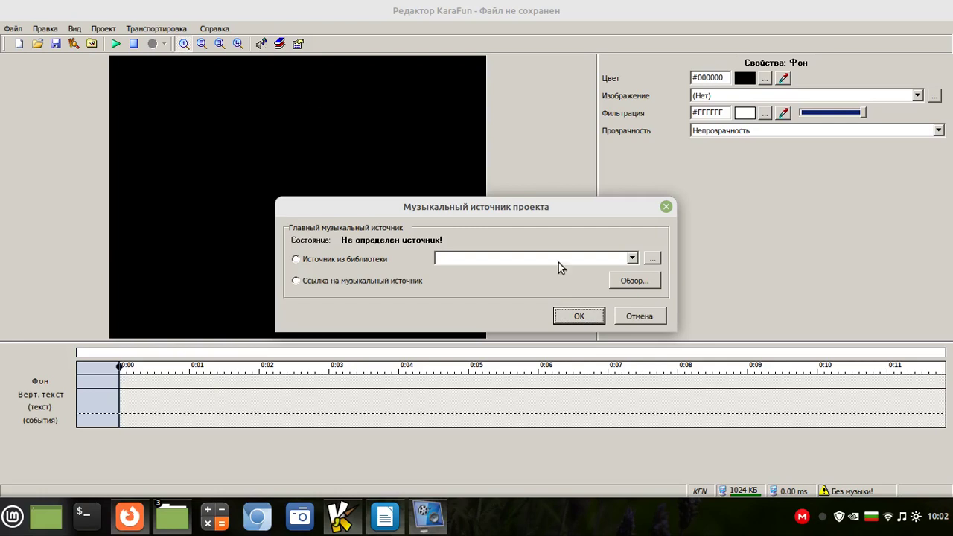
click(329, 258)
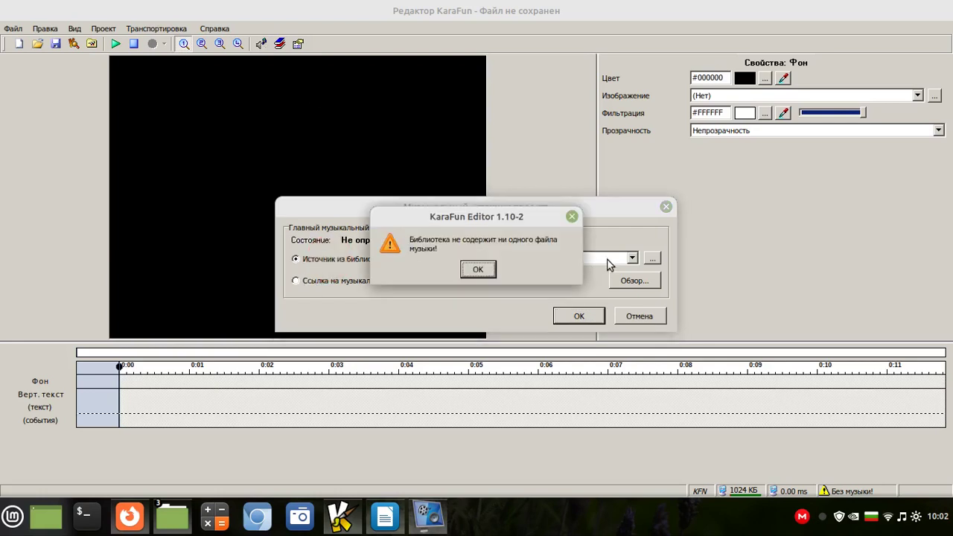
click(479, 270)
click(660, 186)
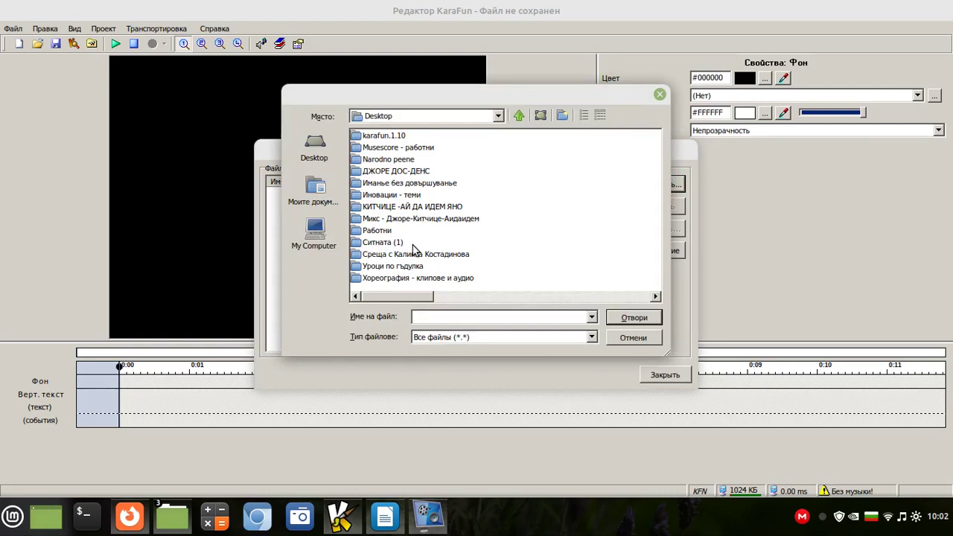
scroll(414, 249, right, 3)
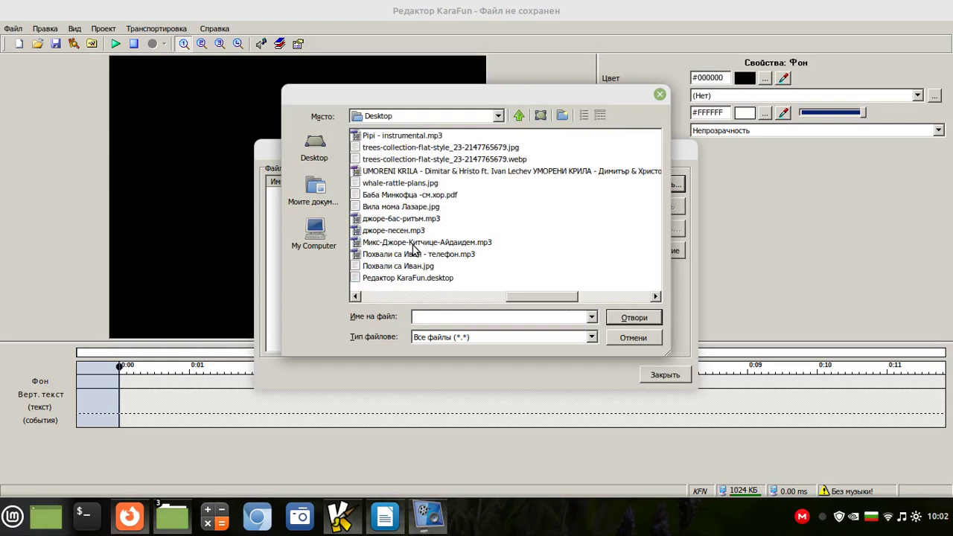
click(387, 255)
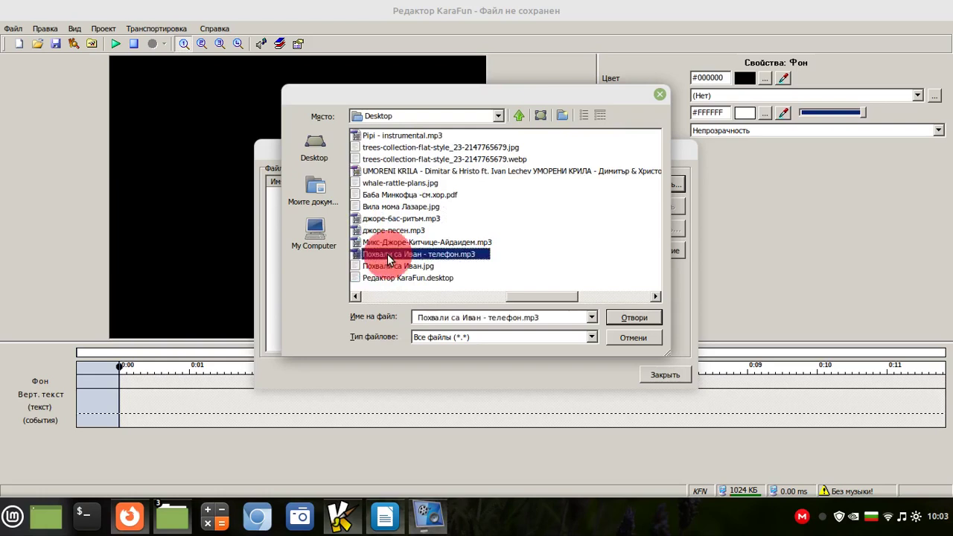
click(624, 318)
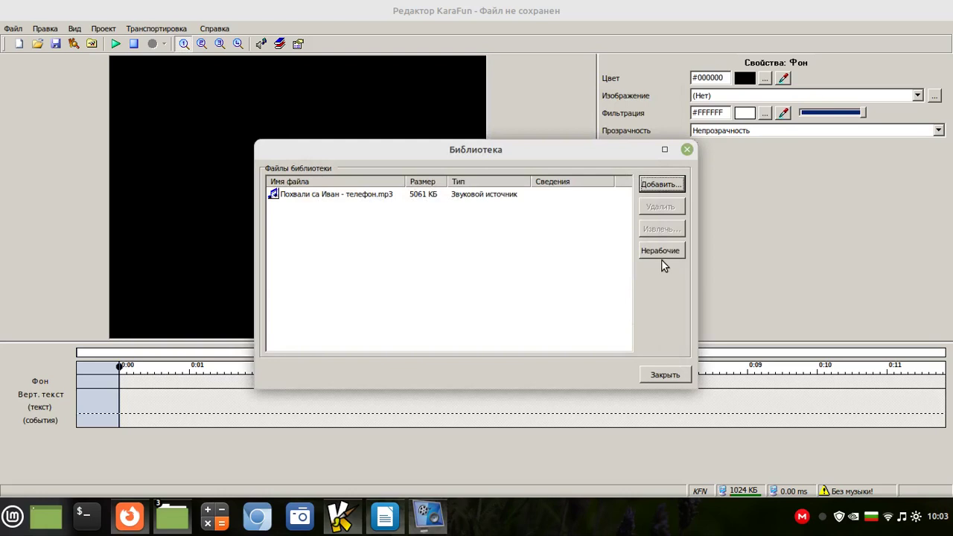
click(660, 376)
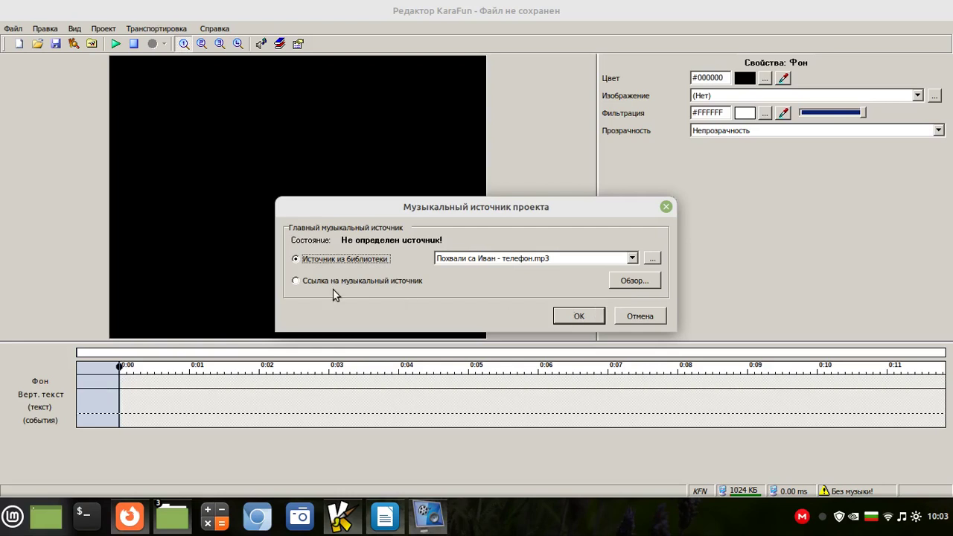
click(581, 315)
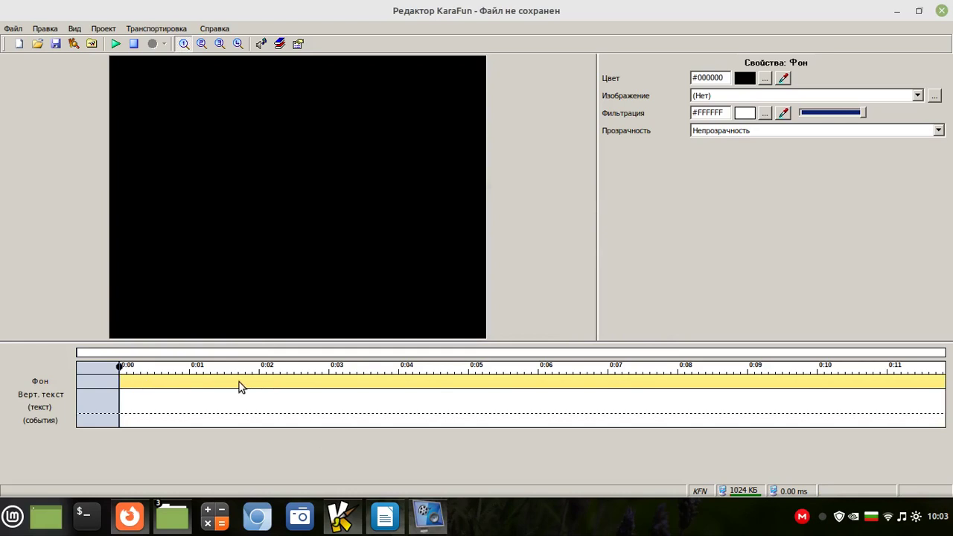
Step: Play a few seconds of the project music, stop it, and check the files in the library
click(117, 42)
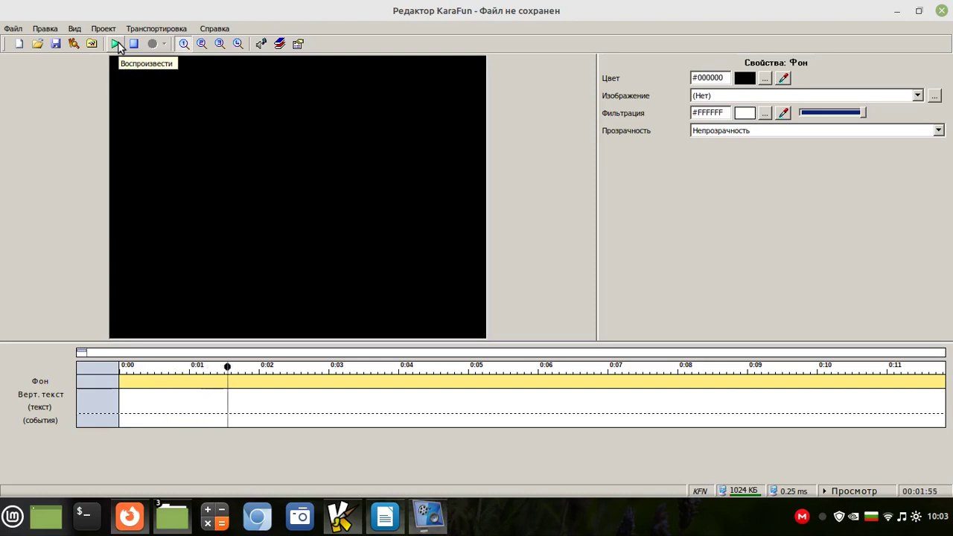
click(134, 43)
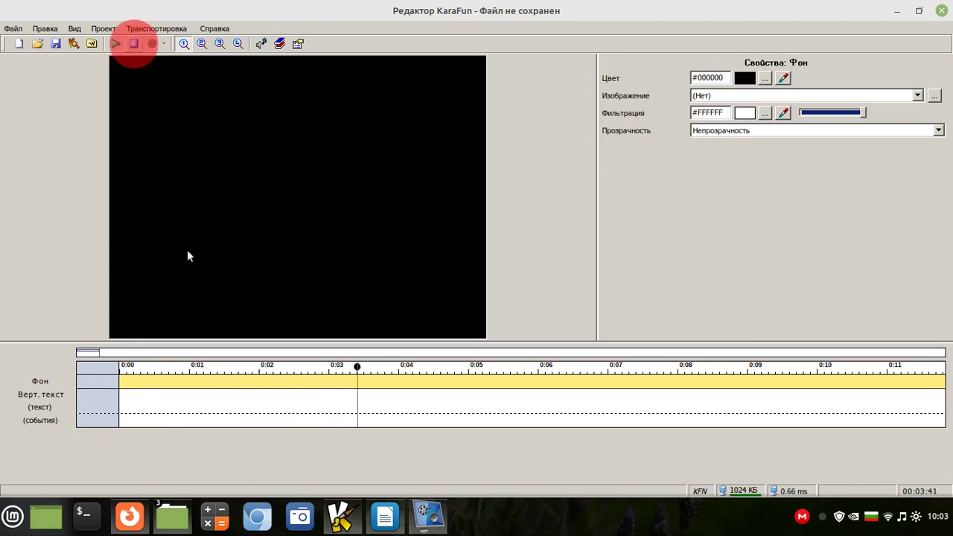
click(279, 43)
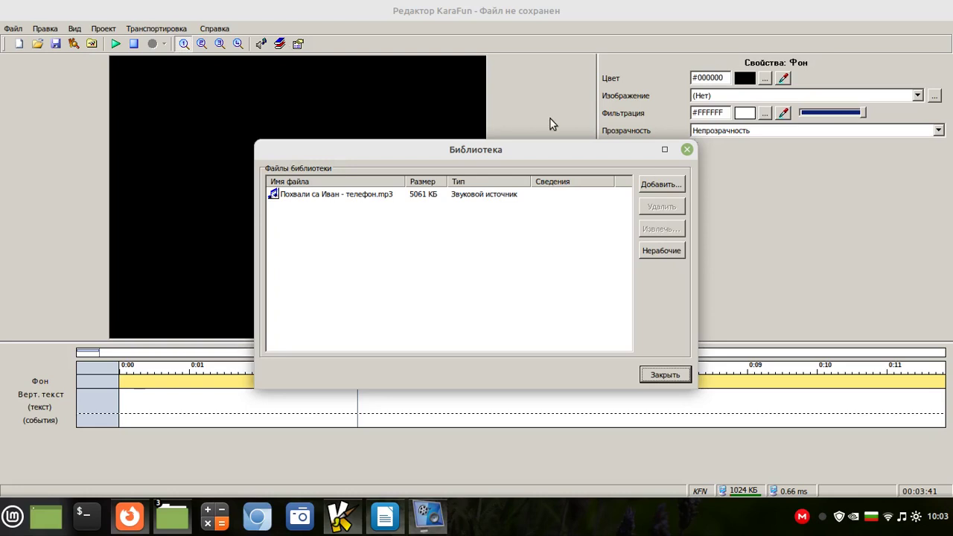
click(687, 151)
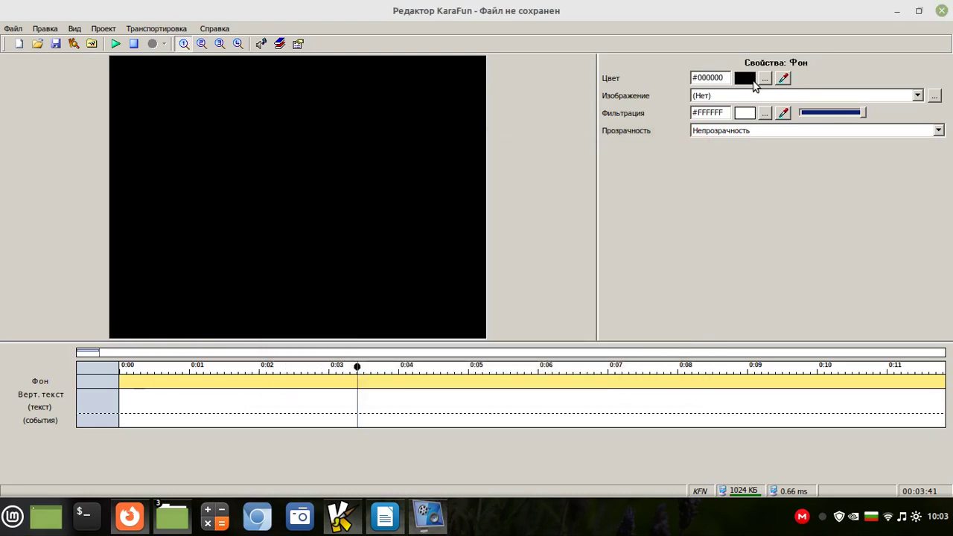
Step: Set the background track's colour to light green, #80FF80
click(918, 95)
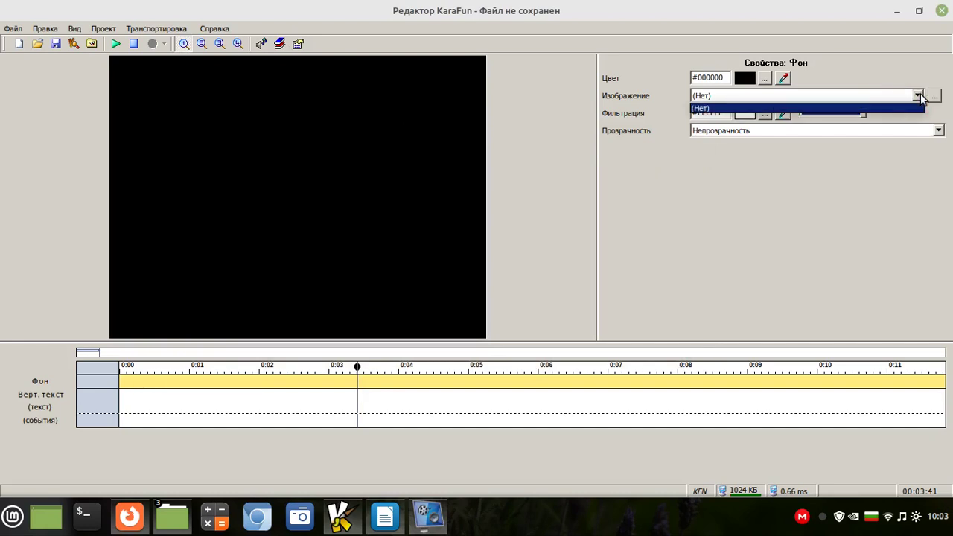
click(920, 96)
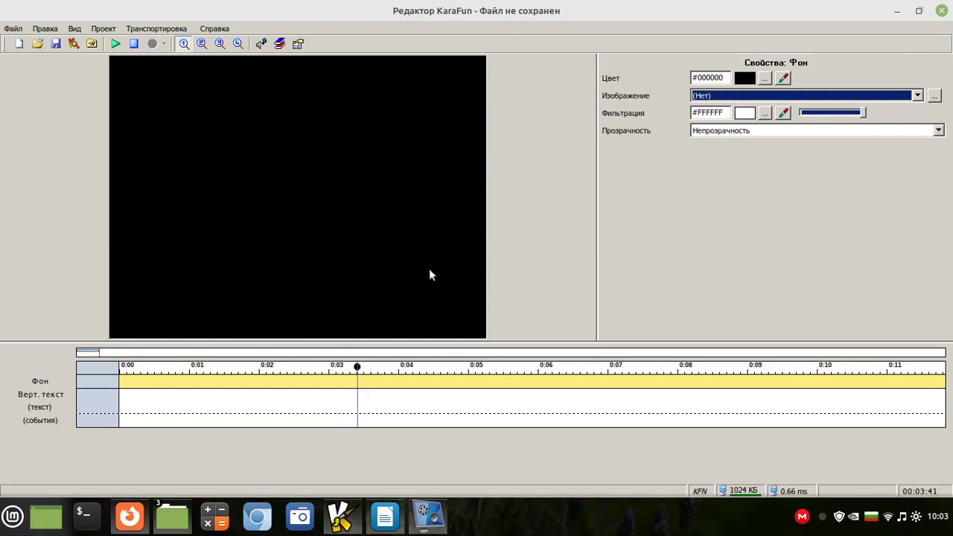
click(765, 78)
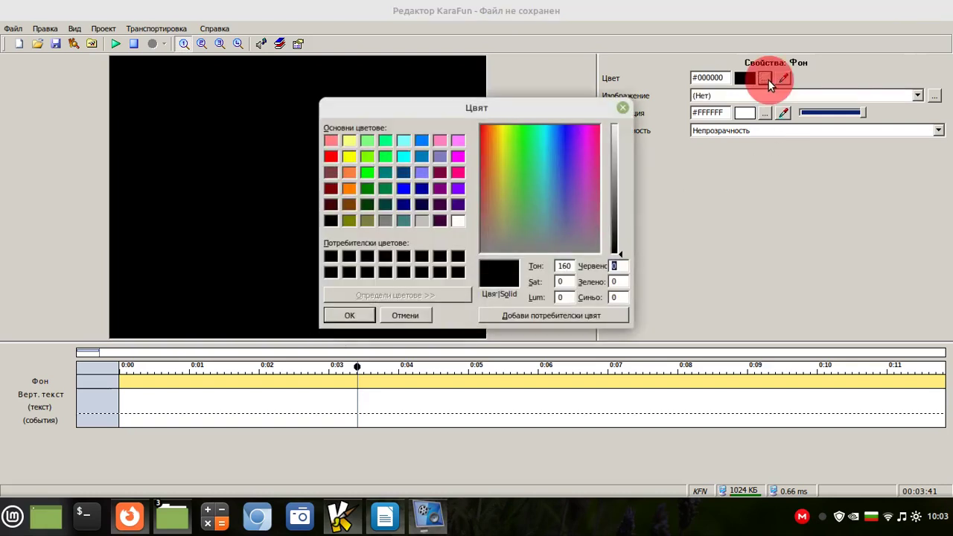
click(367, 142)
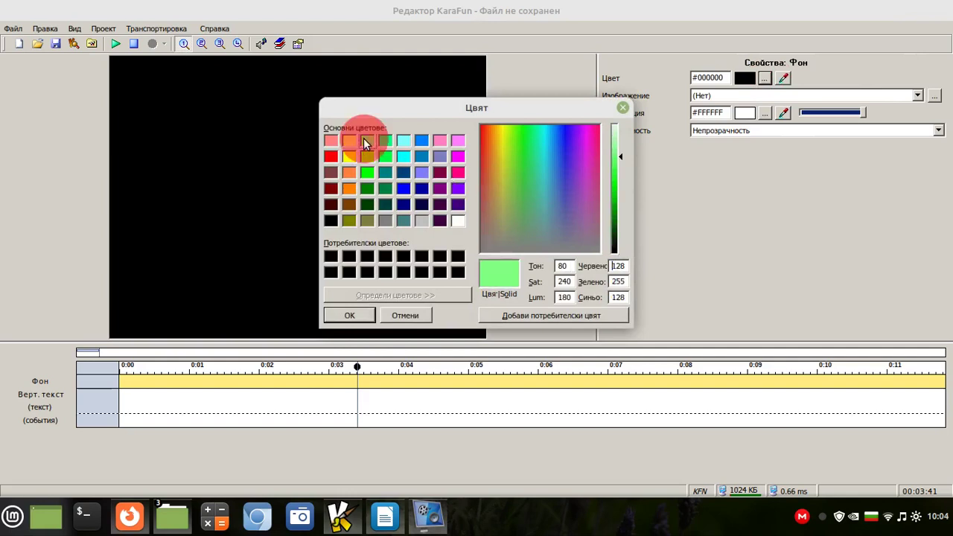
click(352, 317)
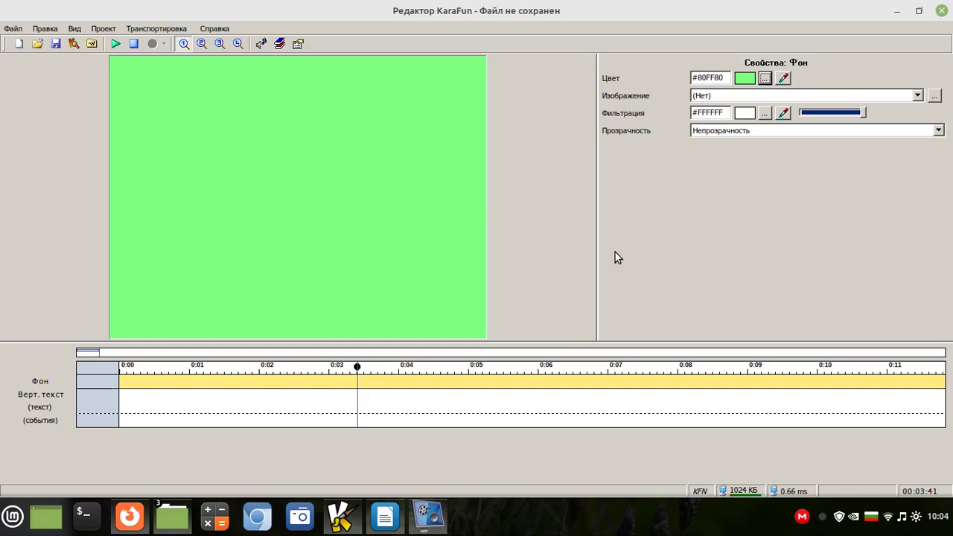
click(765, 114)
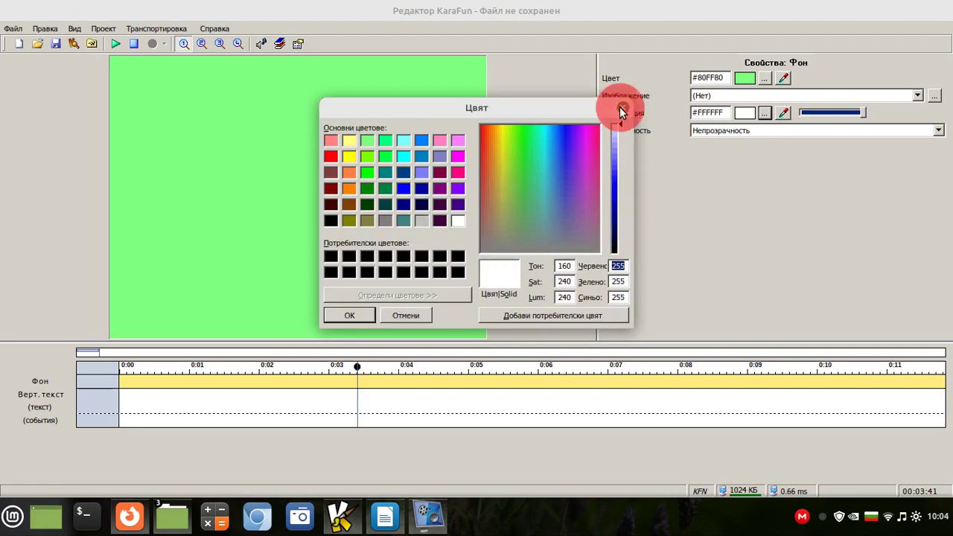
click(623, 112)
click(862, 118)
mouse_move(863, 121)
mouse_down()
mouse_move(803, 124)
mouse_move(873, 121)
mouse_up()
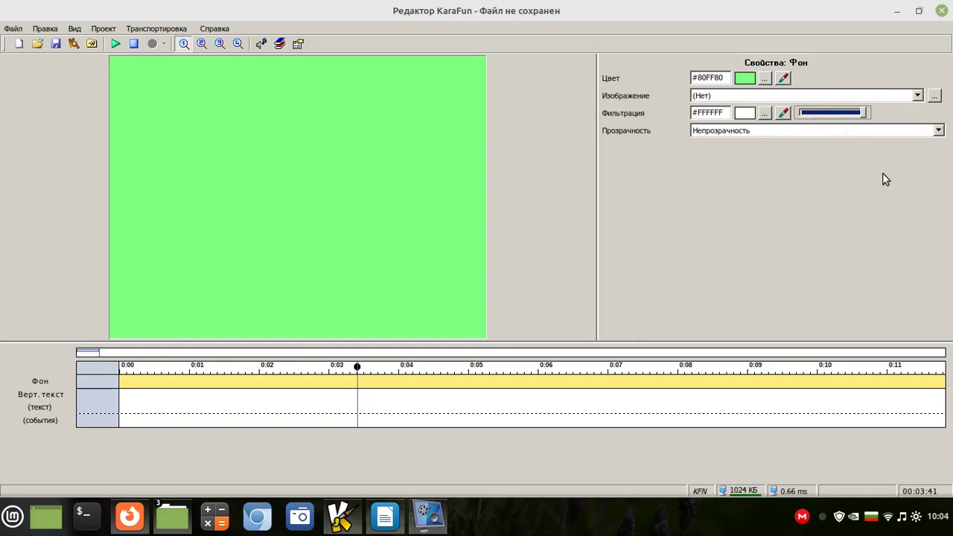
Step: Set the background's transparency mode to Аддитивность
click(939, 131)
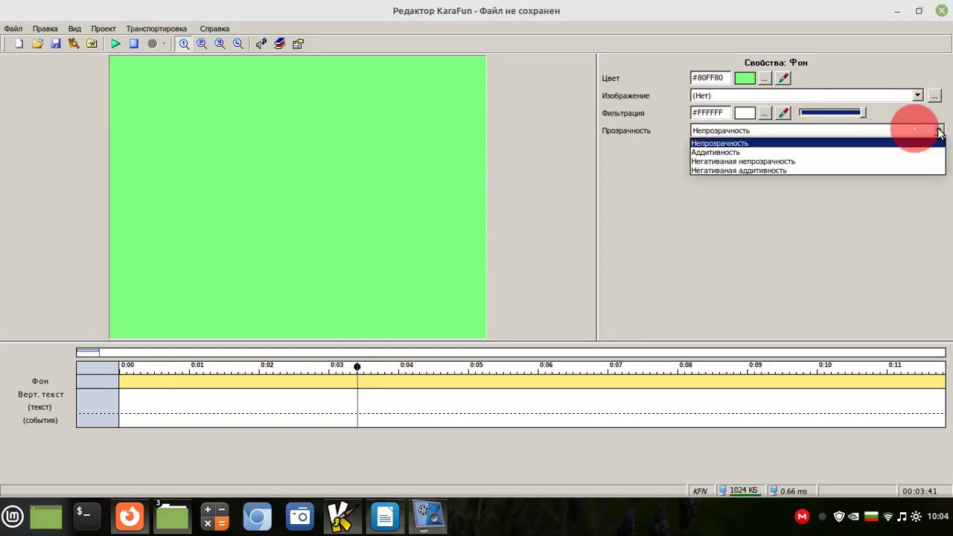
click(852, 152)
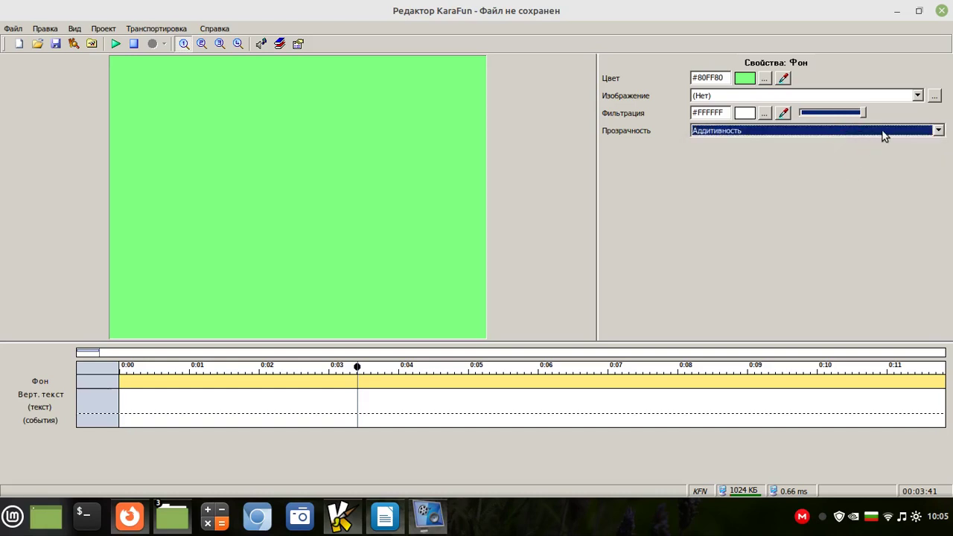
click(882, 132)
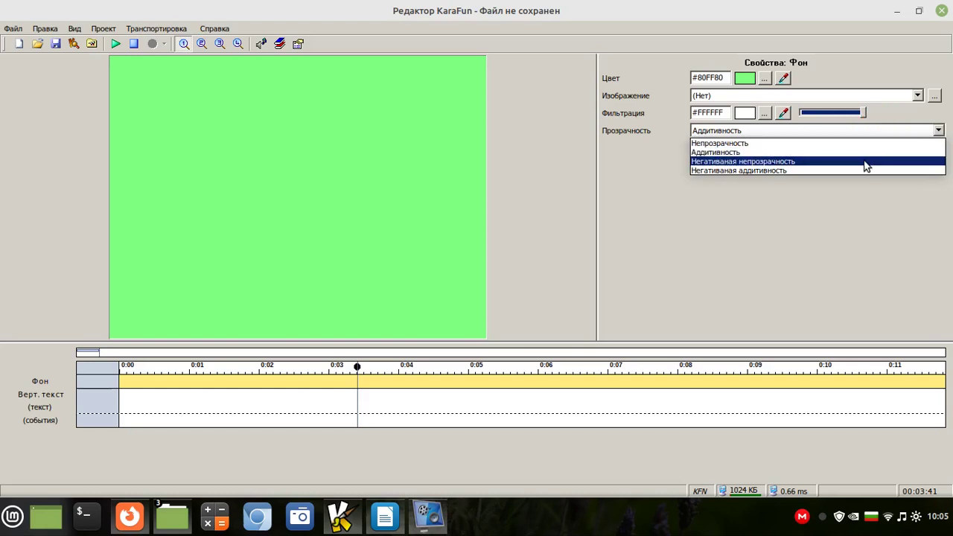
click(601, 201)
Step: Enter "Похвали се Иван" as the title in the project properties
click(298, 45)
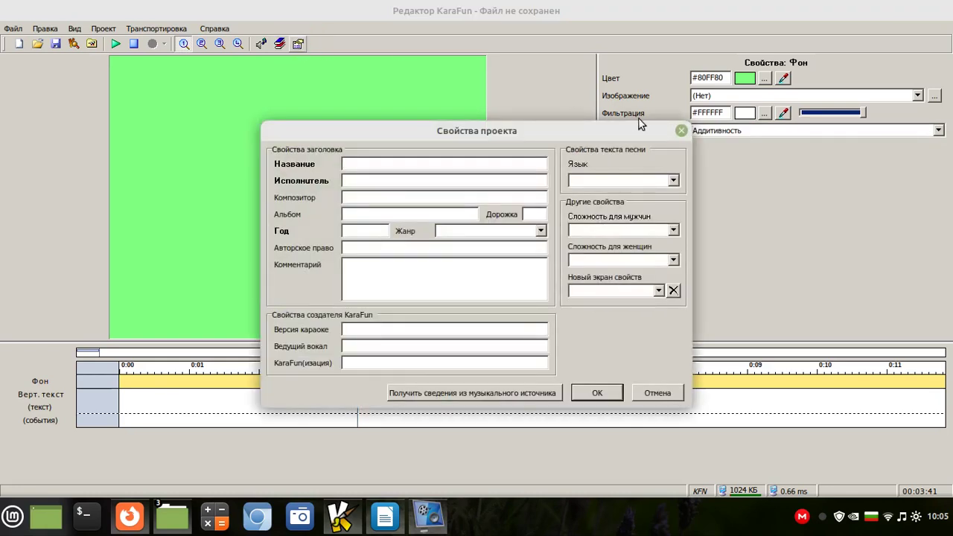
click(683, 131)
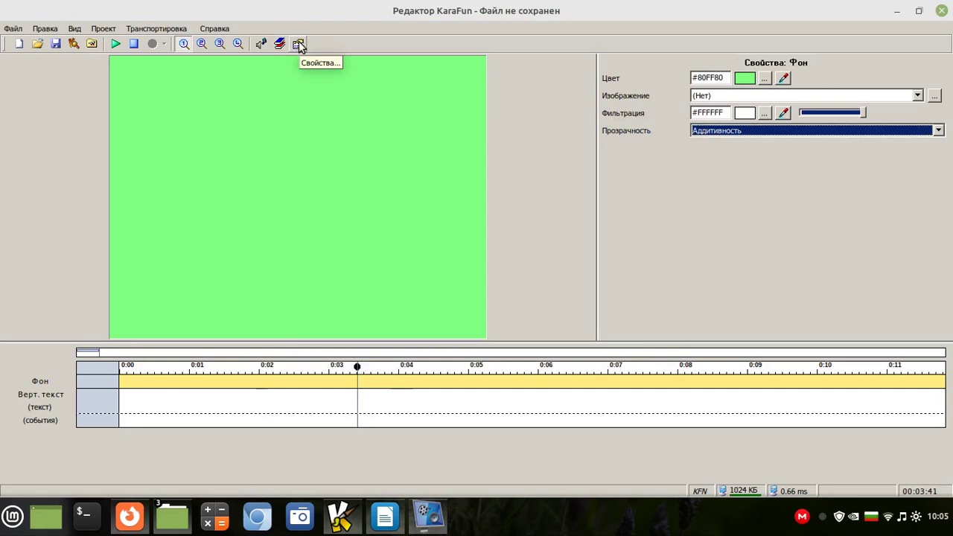
click(299, 44)
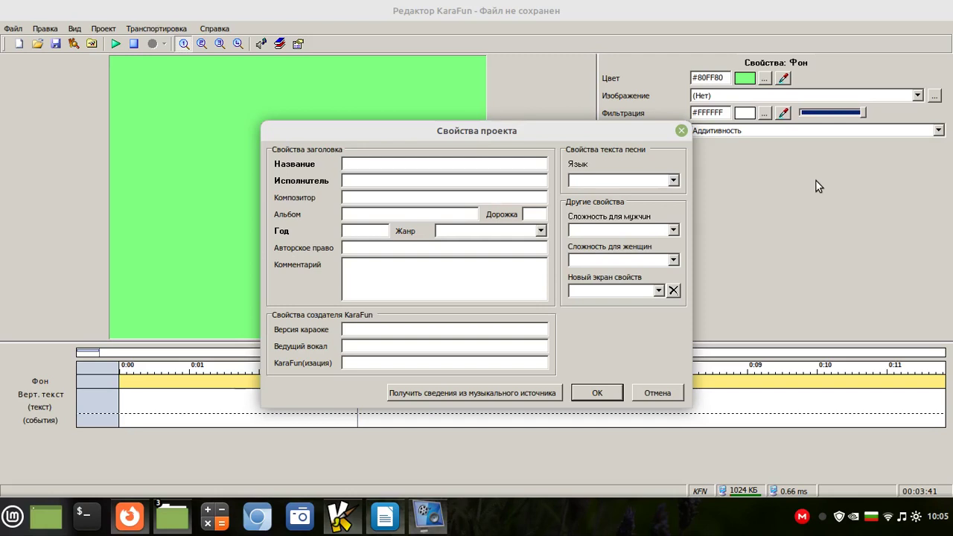
text(По)
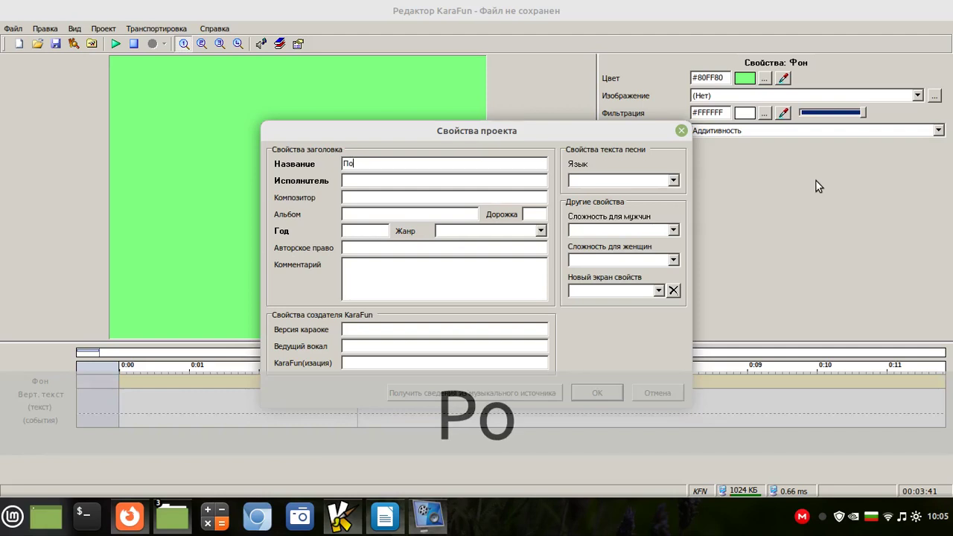
text(хвали )
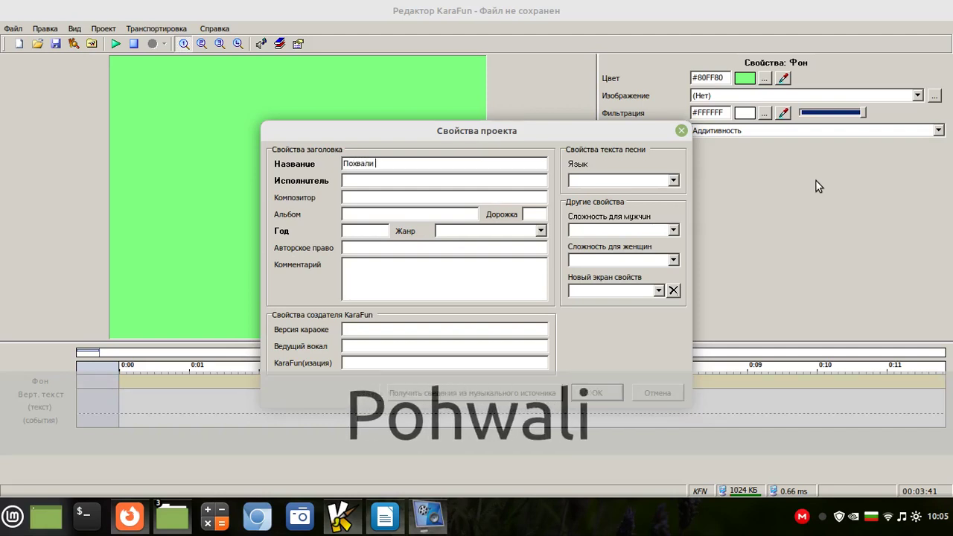
text(се )
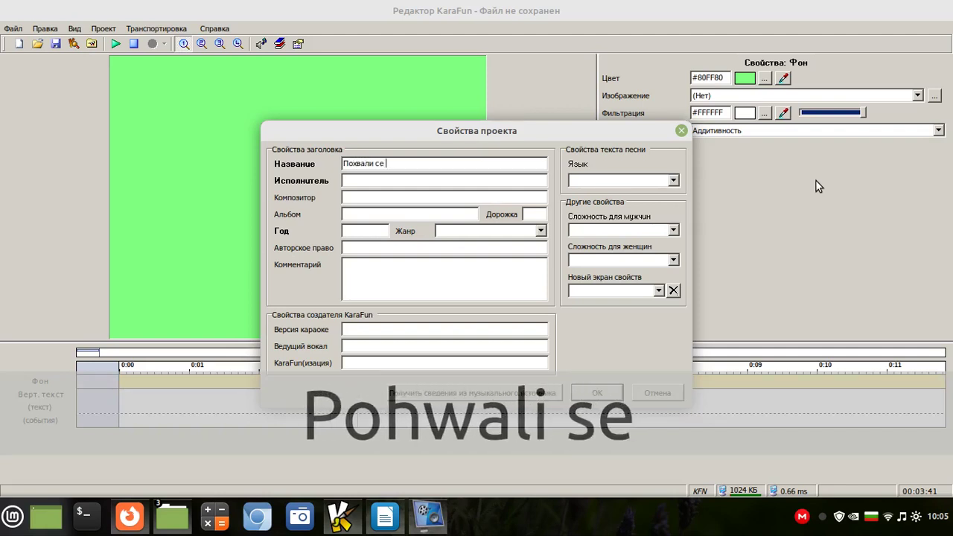
text(Иван)
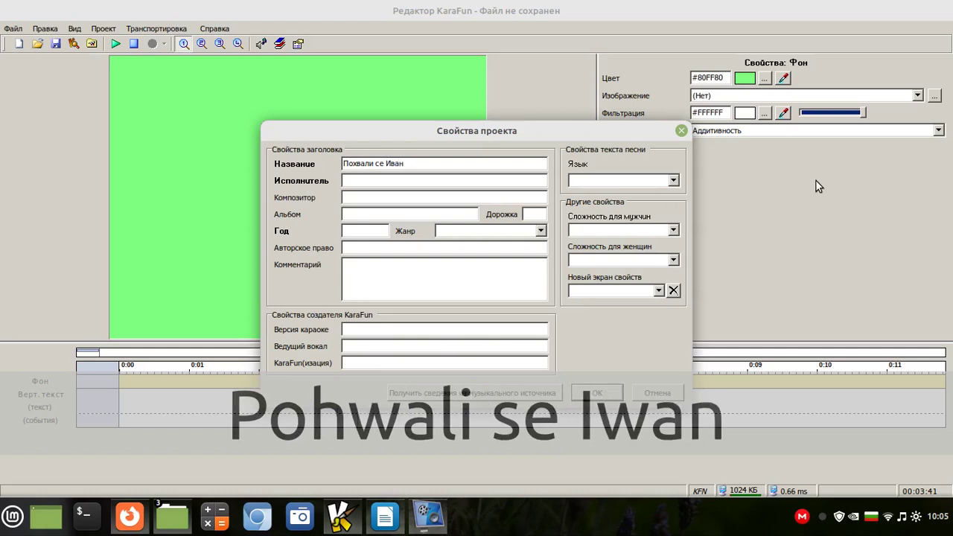
Step: Enter "лазарска песен" as the performer and apply the project properties
key(Tab)
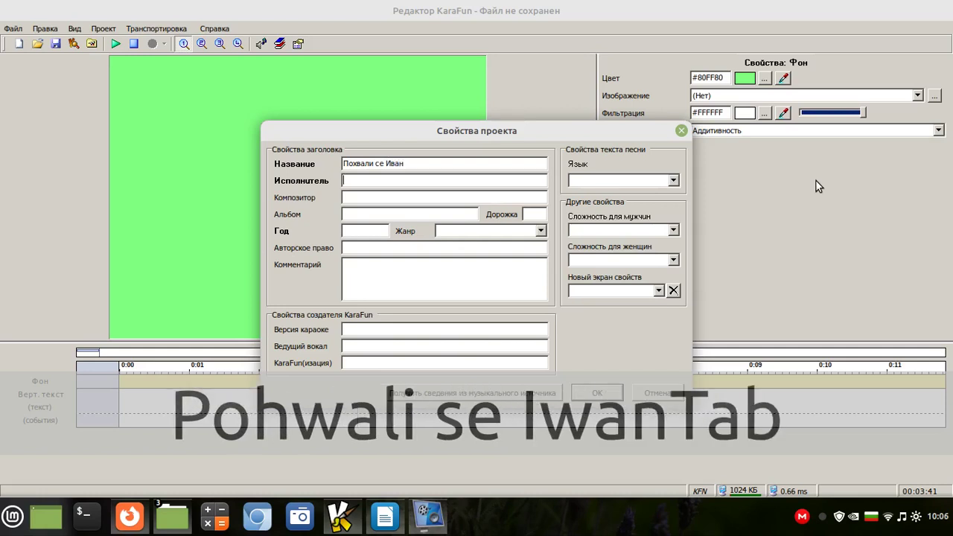
text(лаза)
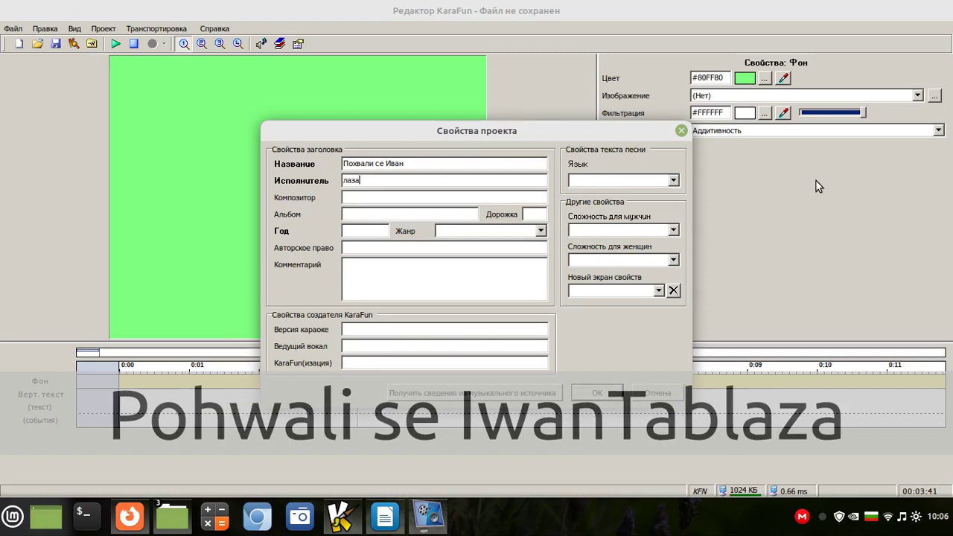
text(рска песен)
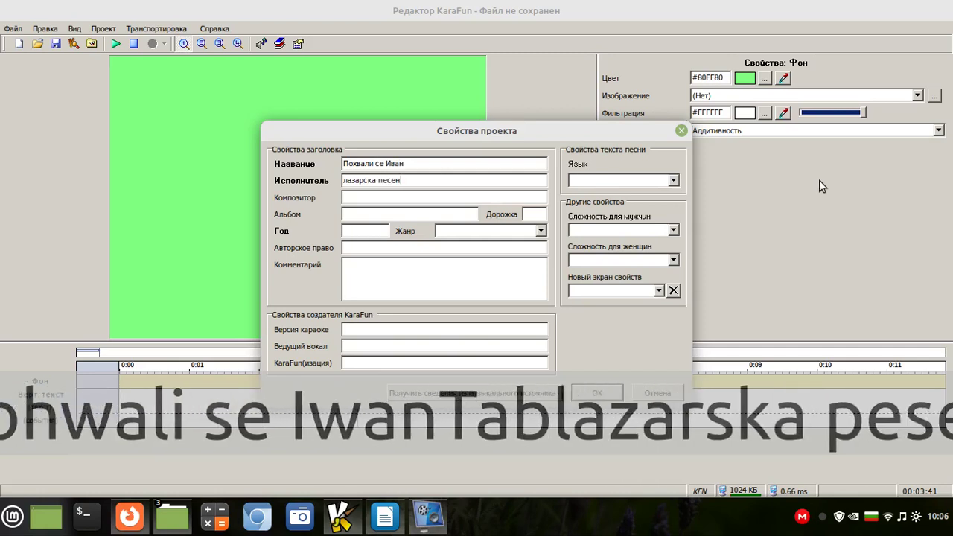
click(579, 331)
click(599, 395)
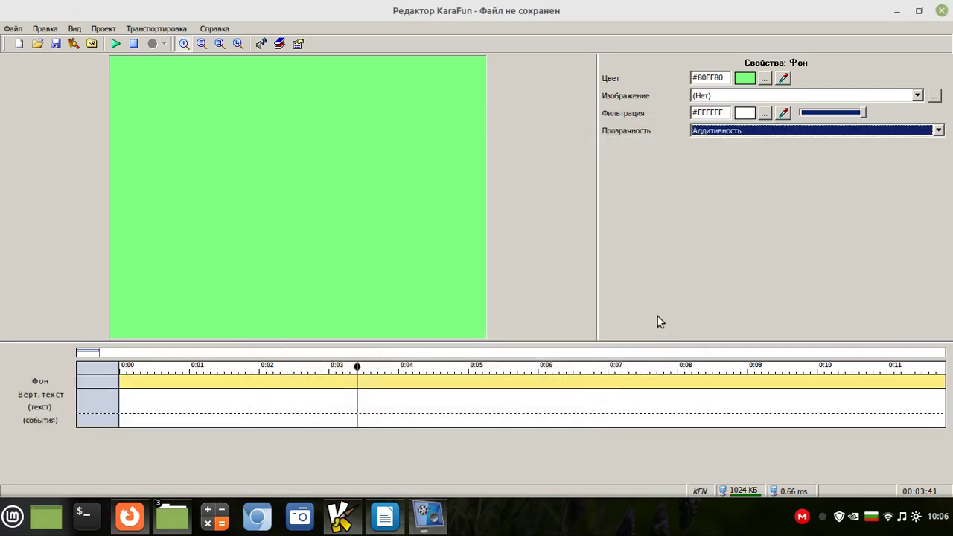
Step: Return the playhead to the start of the timeline and select the vertical text track
click(121, 366)
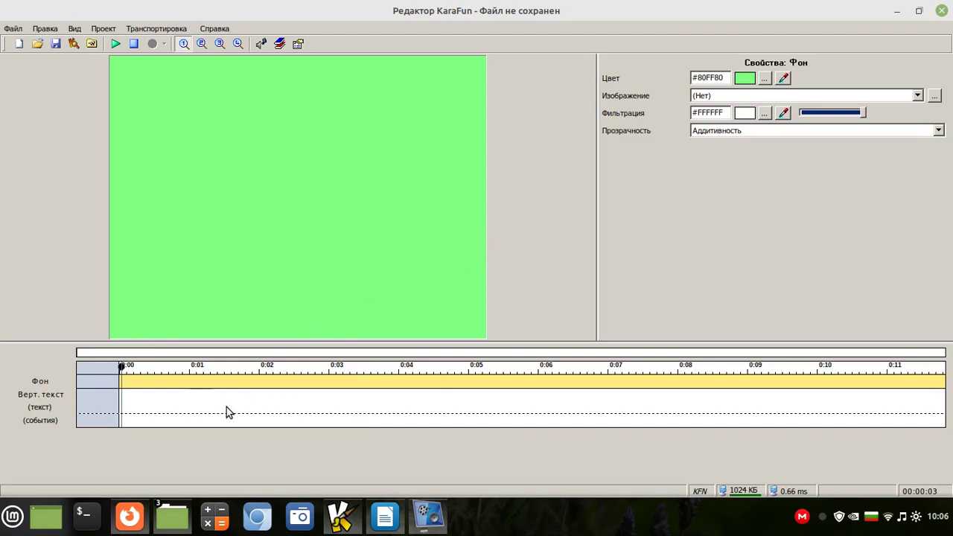
click(246, 402)
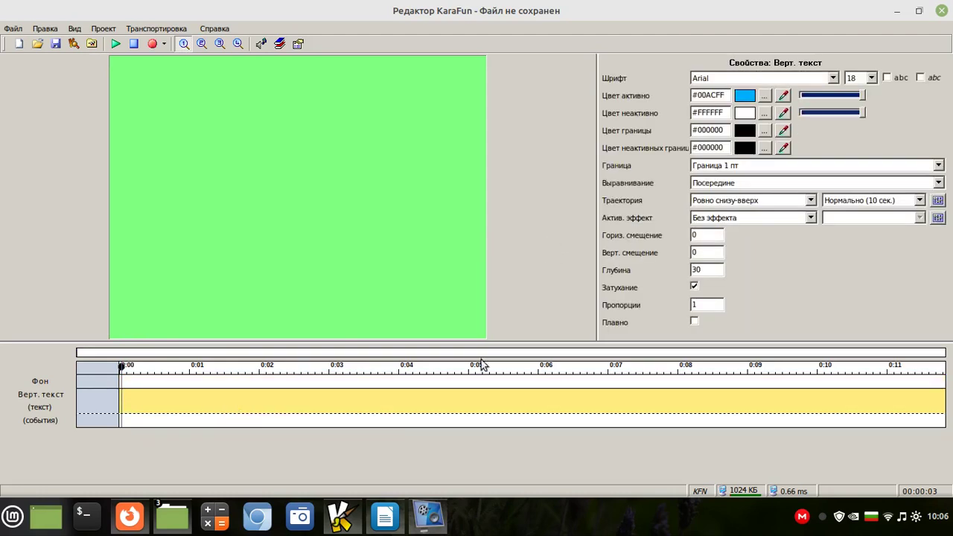
Step: Switch to LibreOffice Writer and copy all the song lyrics from "Похвали се Иван добър юнак - текст.docx"
mouse_move(385, 523)
click(385, 456)
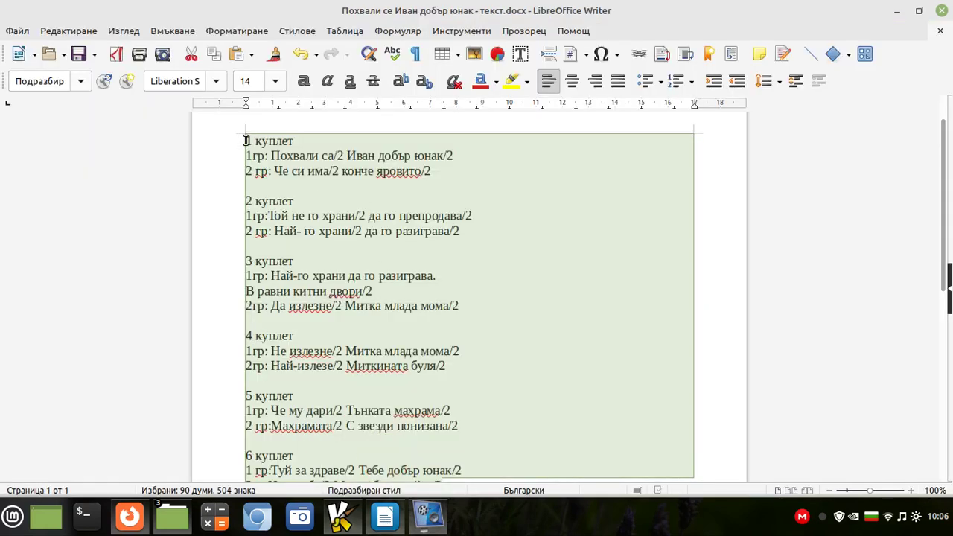
drag(247, 141, 495, 447)
right_click(290, 157)
click(344, 189)
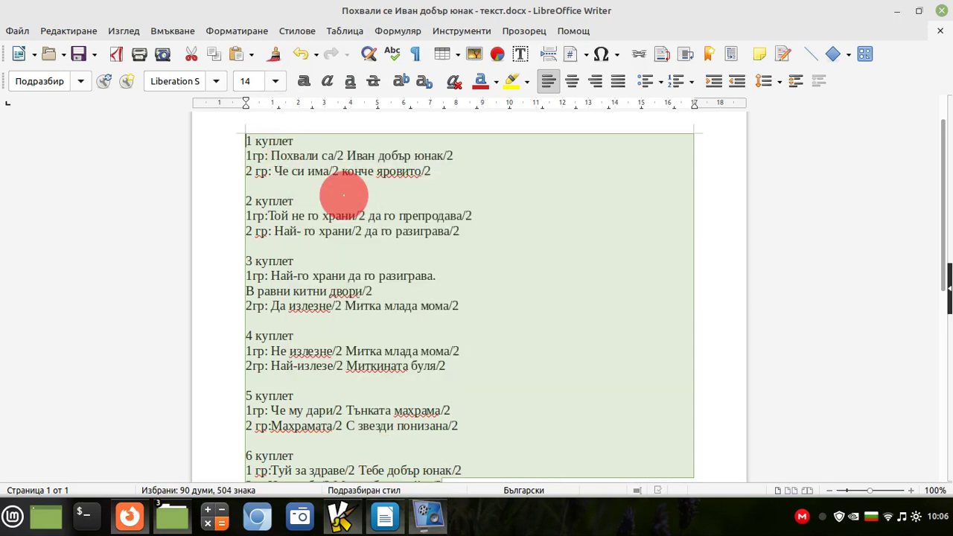
Step: Switch back to KaraFun Editor and paste the copied lyrics into the text of the vertical text track
click(353, 528)
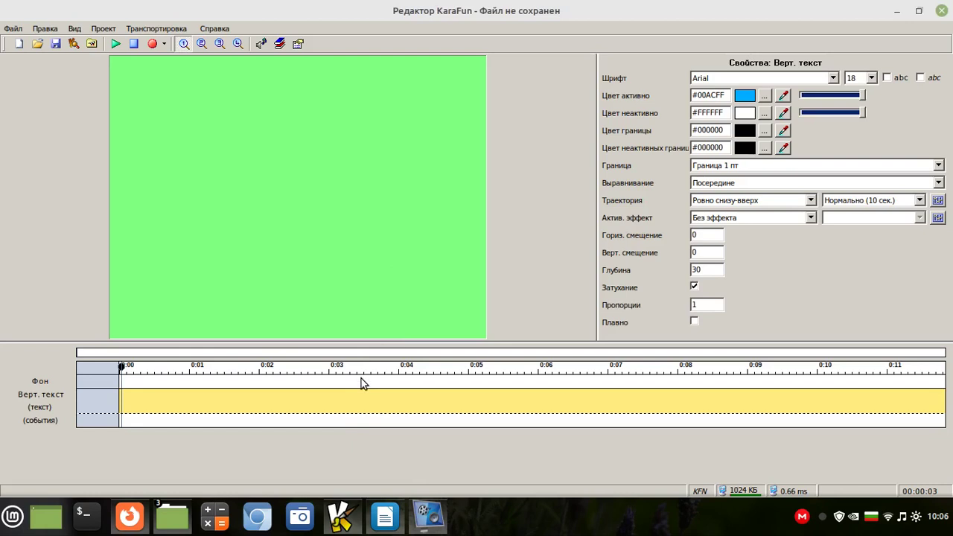
right_click(345, 404)
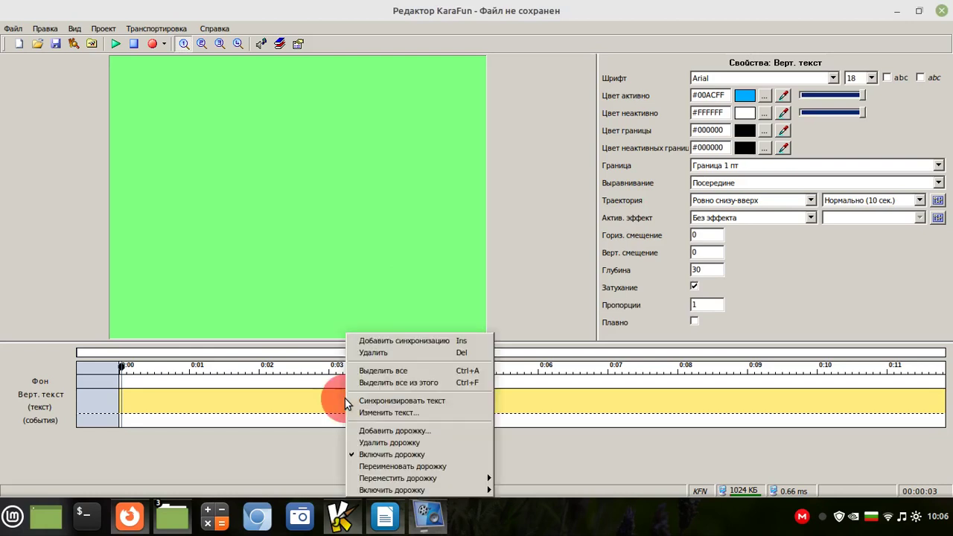
click(403, 413)
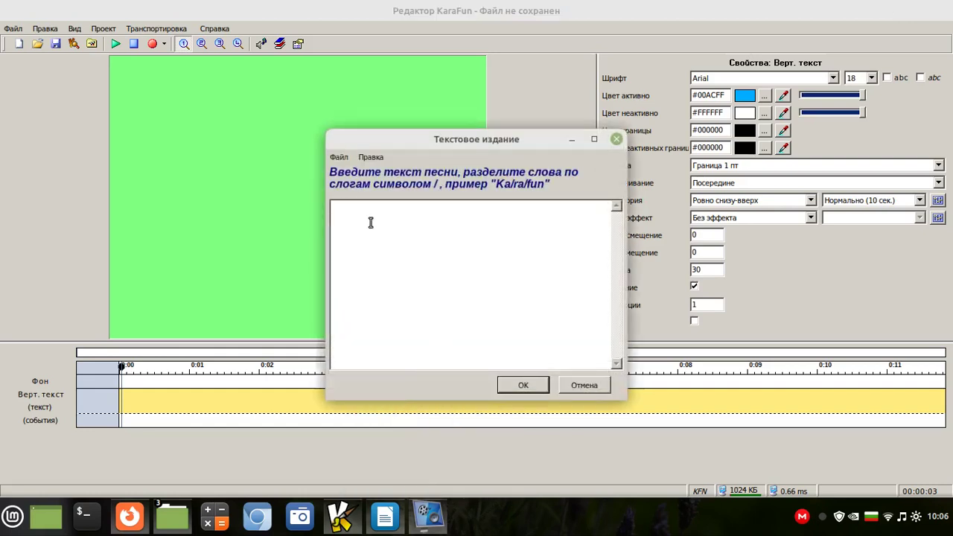
key(ctrl+v)
scroll(464, 268, up, 4)
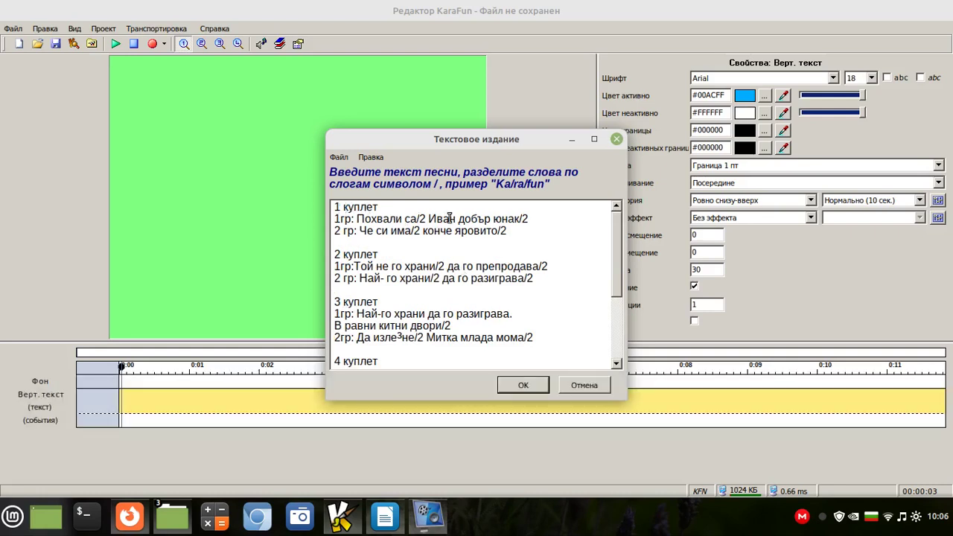
Step: In the first verse, replace the "/2" after "Похвали са" with a written-out "похвали са" and a line break
click(405, 208)
click(419, 218)
key(BackSpace)
key(Delete)
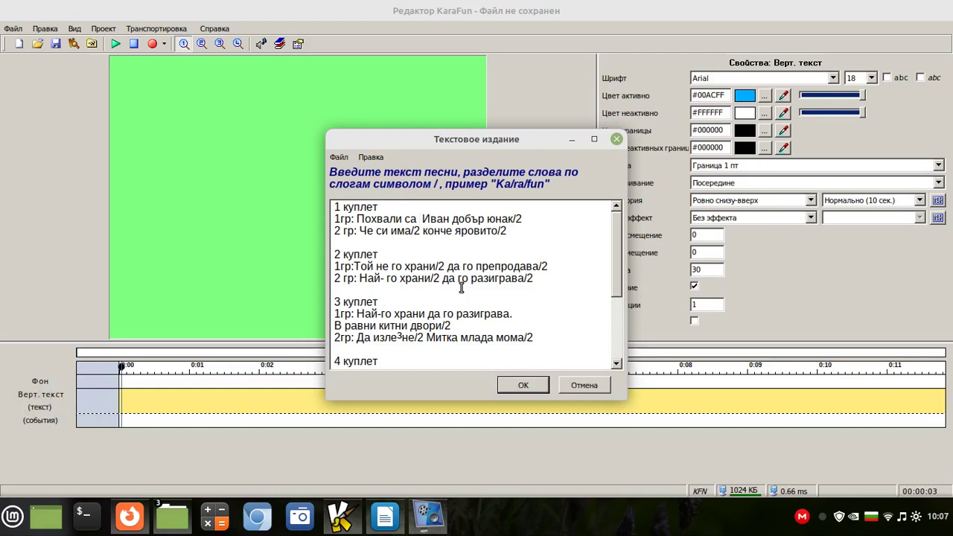
text(похвали)
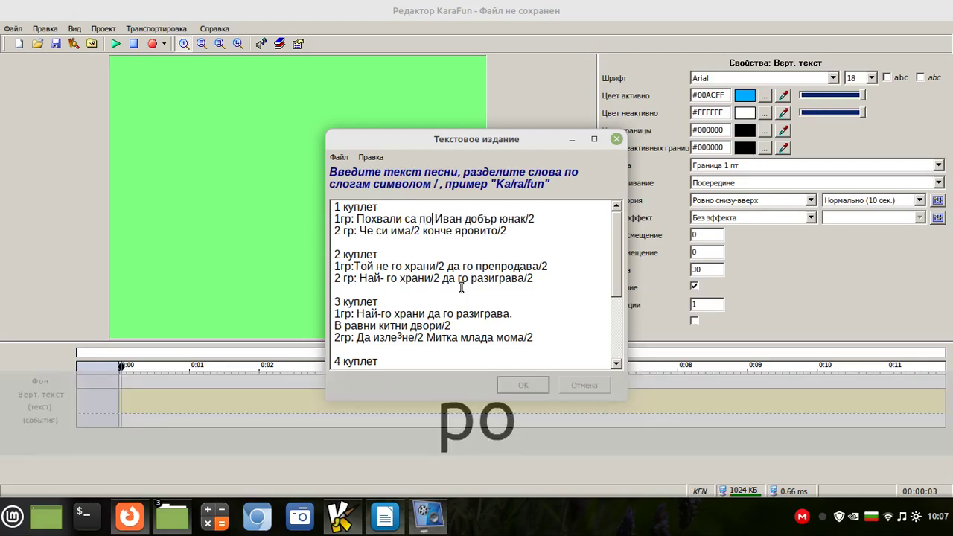
text( са)
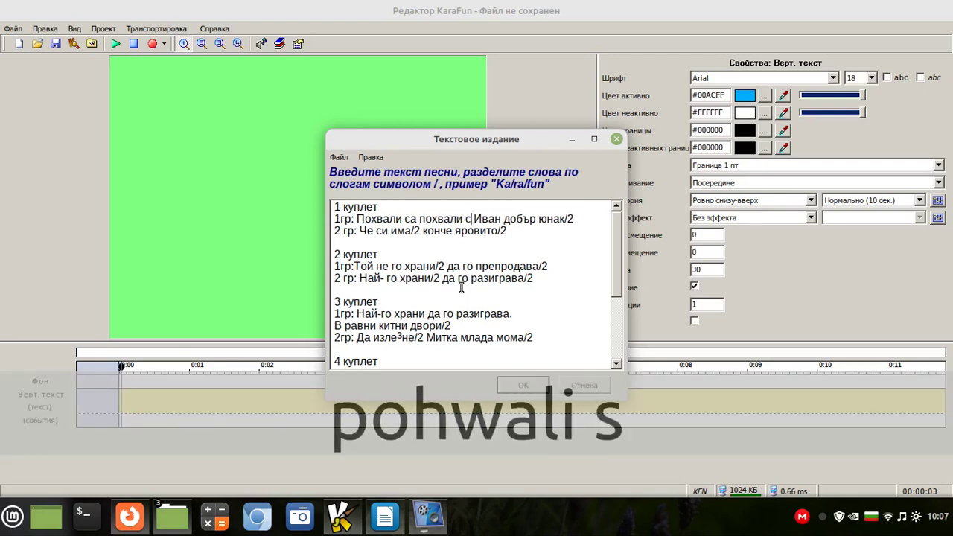
key(Return)
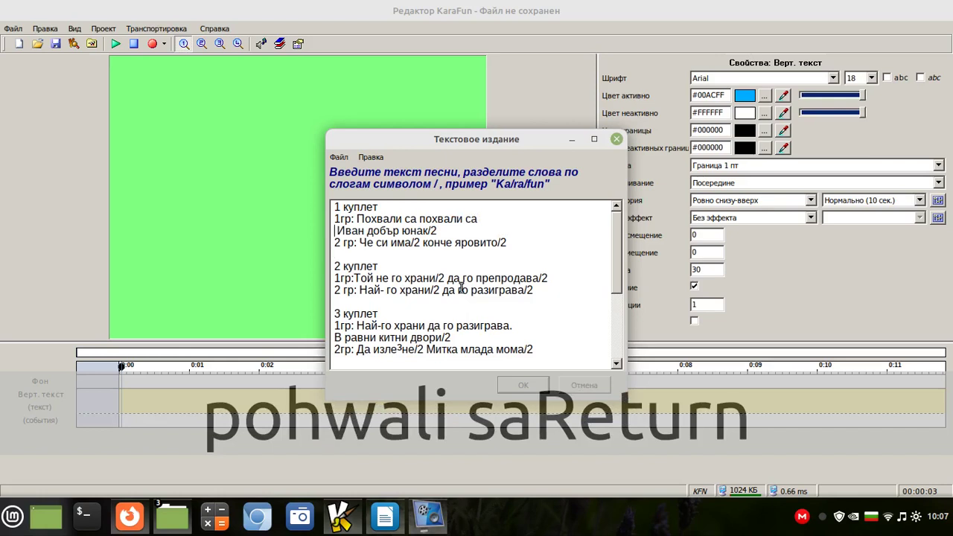
Step: Replace the "/2" after "Иван добър юнак" with a copy of the phrase on a new line and apply the lyrics
click(440, 233)
key(BackSpace)
key(BackSpace)
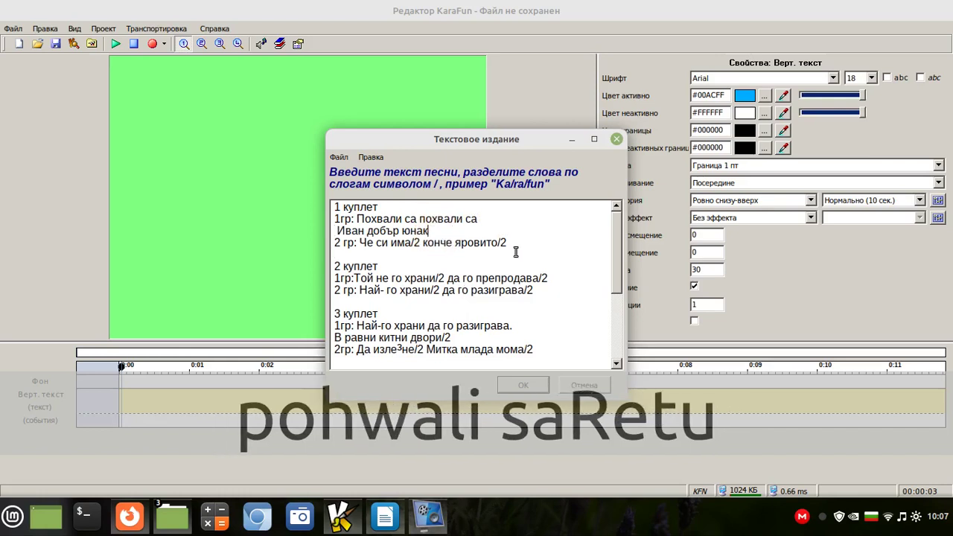
key(Left)
key(Left)
key(Left)
key(Left)
key(Left)
key(Left)
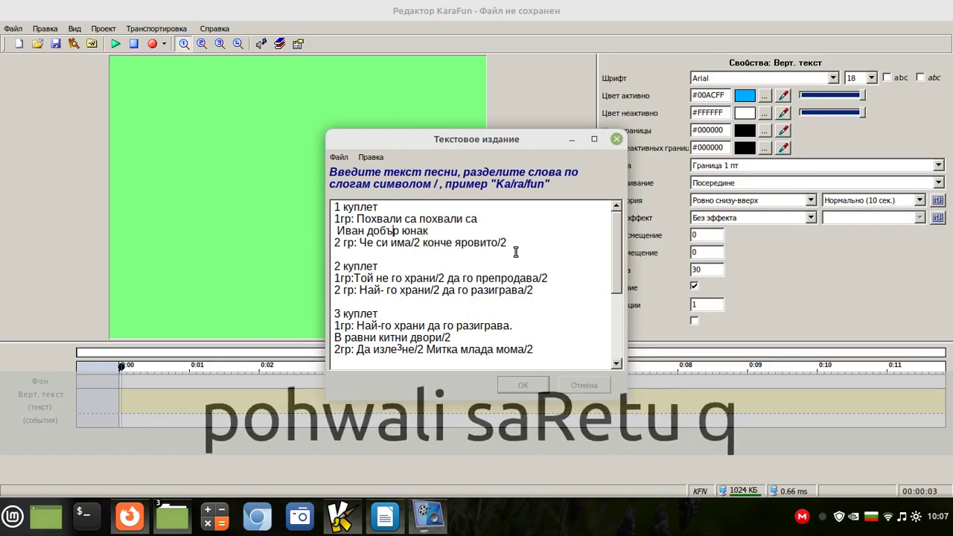
key(Right)
key(Right)
key(Right)
key(Right)
key(Right)
key(shift+Right)
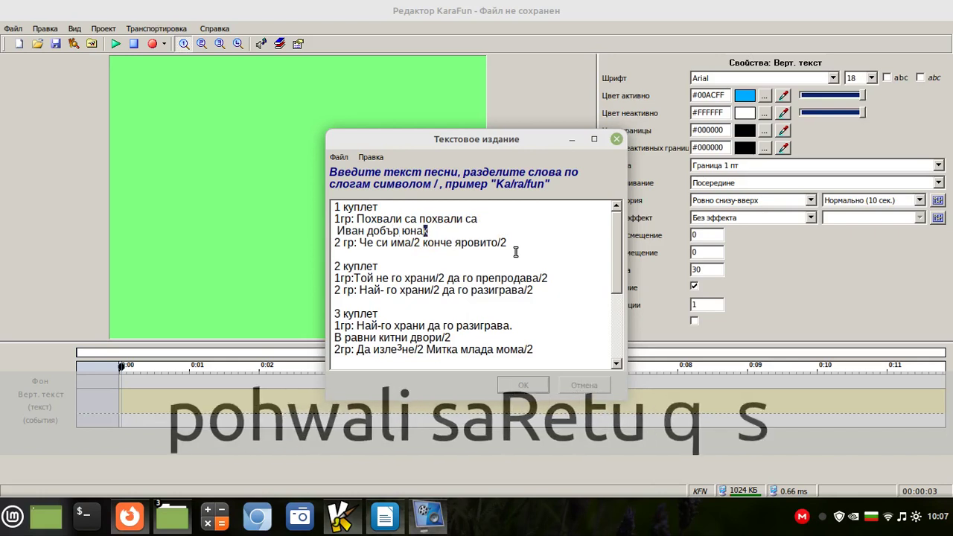
key(shift+Left)
key(shift+Left)
key(shift+Left)
key(shift+Left)
key(shift+Left)
key(shift+Left)
key(shift+Left)
key(shift+Left)
key(shift+Left)
key(shift+Left)
key(shift+Left)
key(shift+Left)
key(shift+Left)
key(shift+Left)
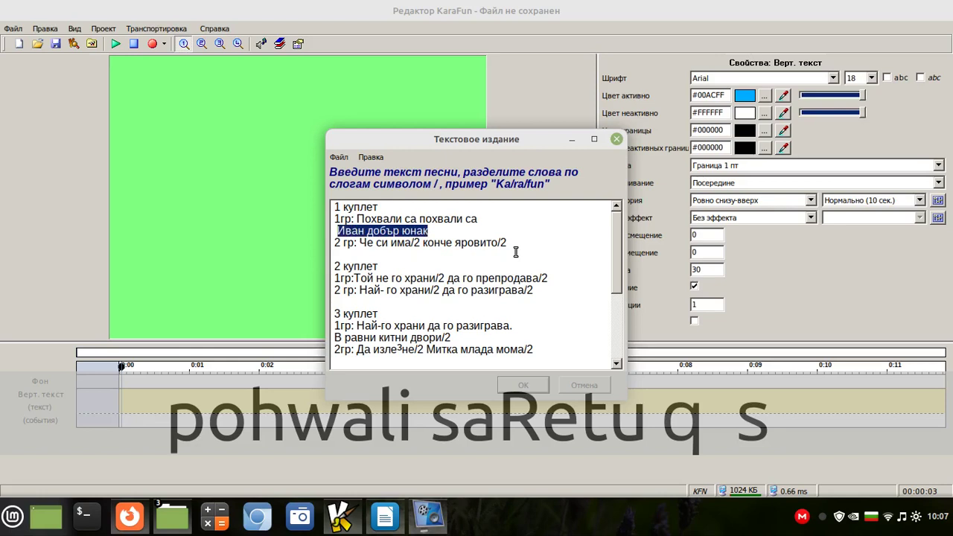
key(ctrl+c)
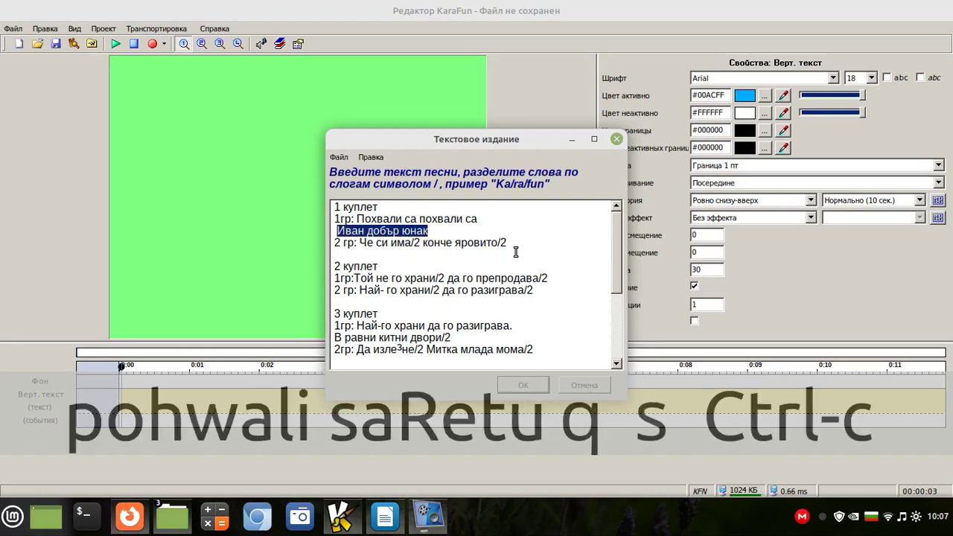
click(435, 230)
key(Return)
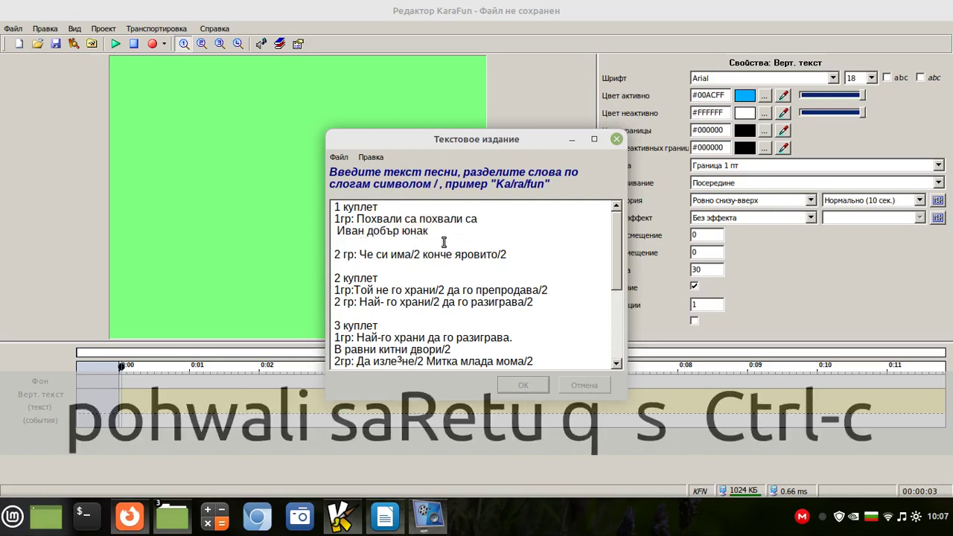
key(ctrl+v)
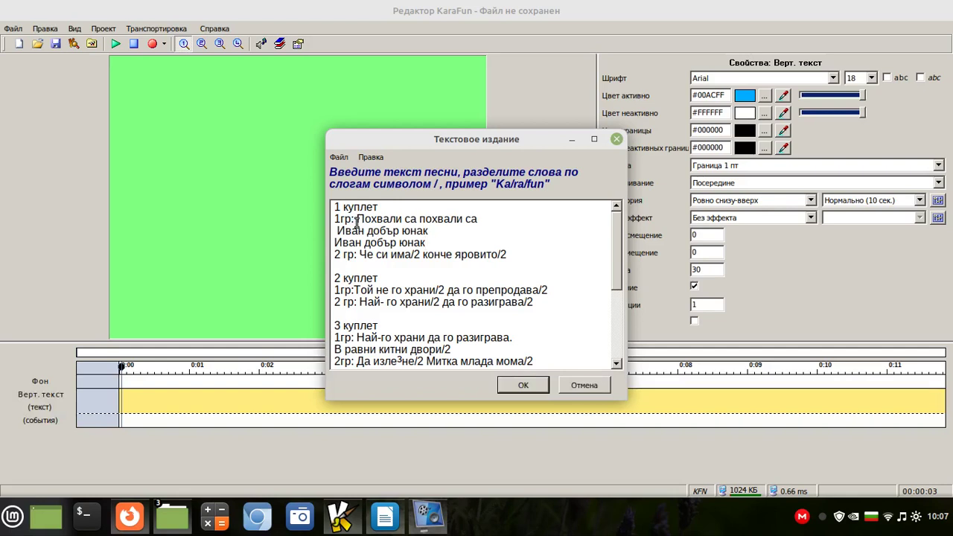
click(523, 387)
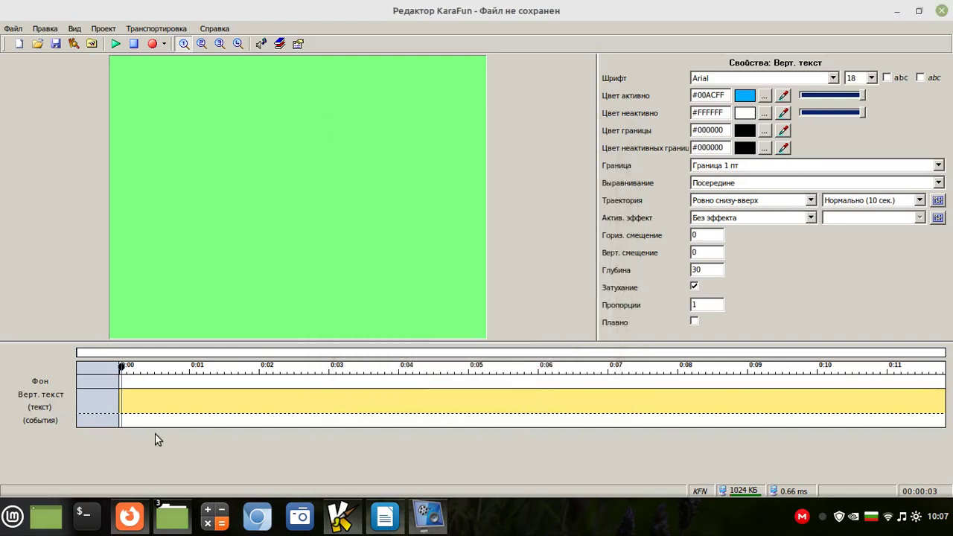
Step: Play the song from about 4.8 seconds and place the playhead at about 11 seconds
click(456, 367)
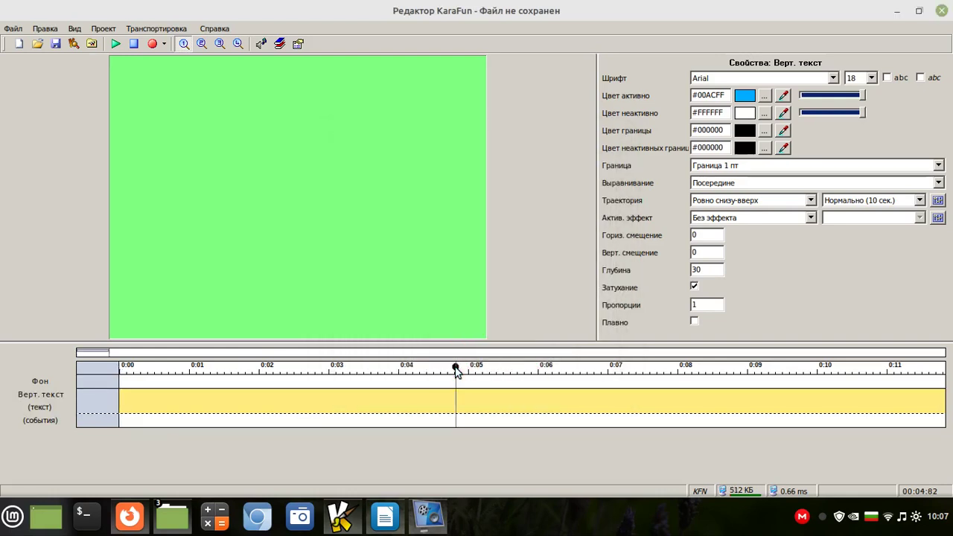
key(space)
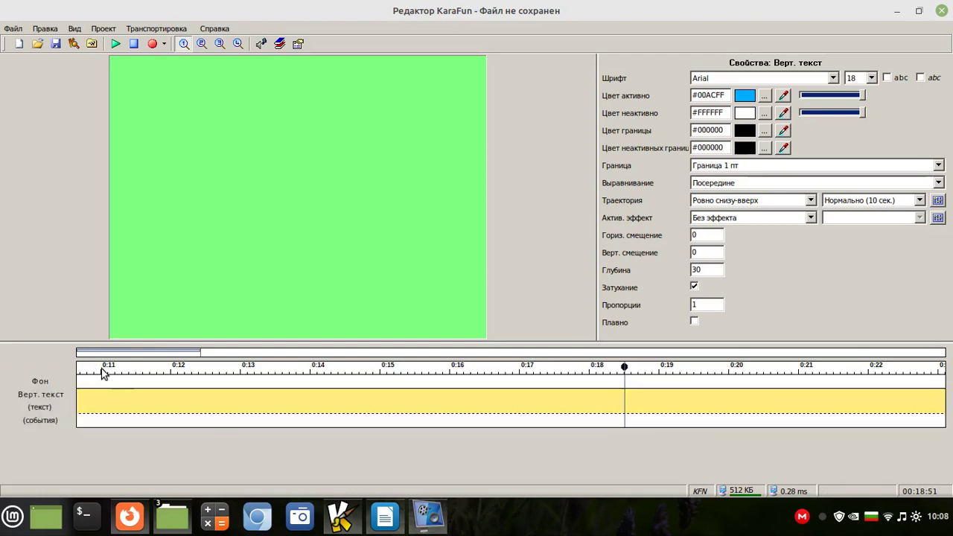
click(103, 369)
Step: Open the vertical text track's lyrics for editing and split the first "Похвали" in verse one into "По/хва/ли"
right_click(252, 407)
click(294, 408)
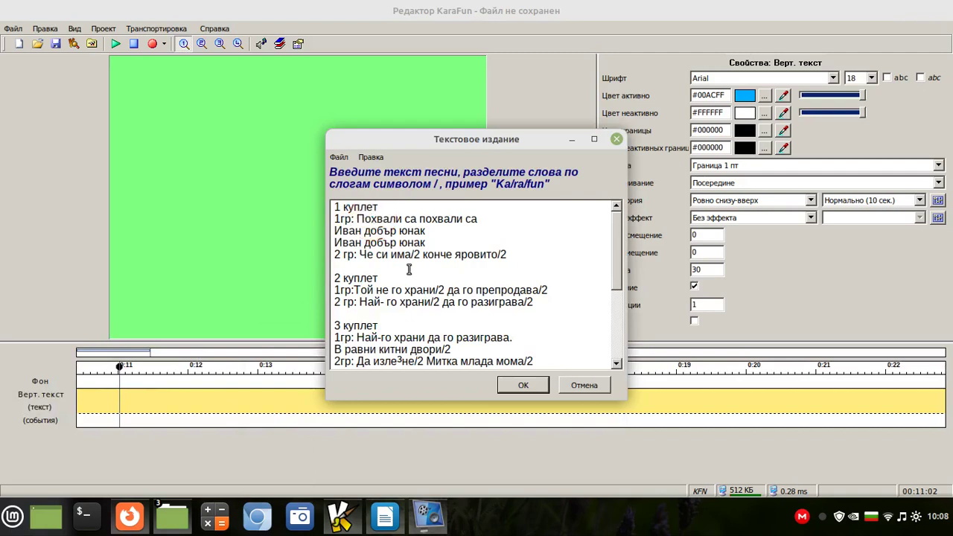
text(/)
key(Right)
key(Right)
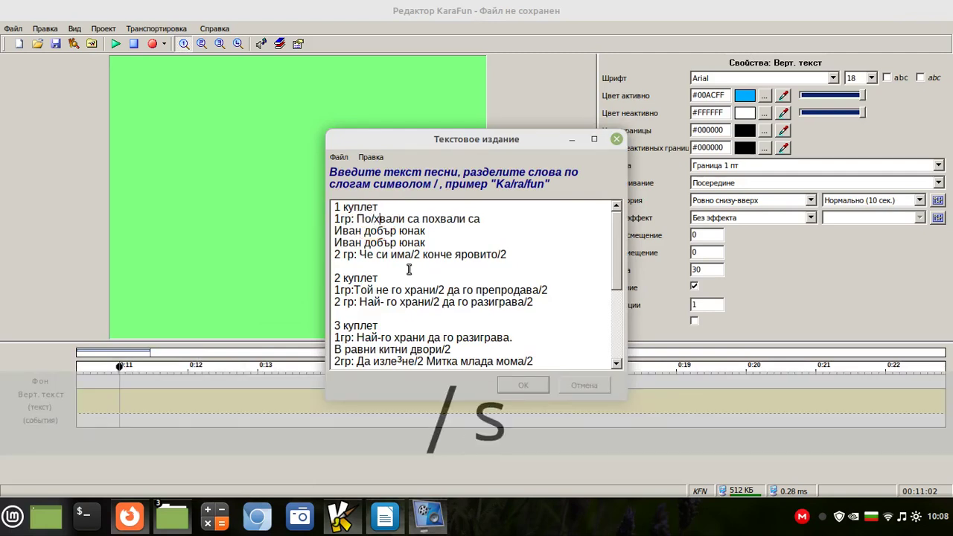
key(Right)
text(/)
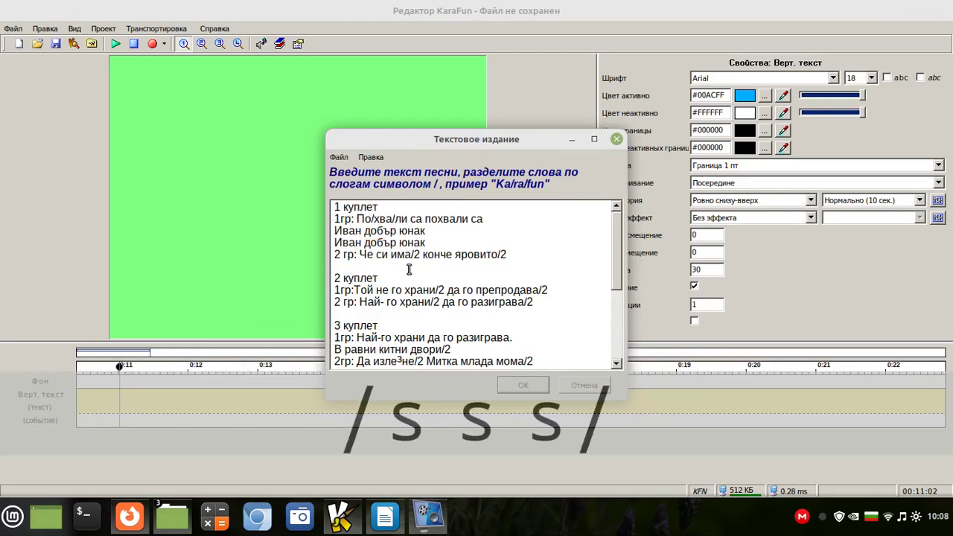
Step: Split the second "похвали" in the first verse into the syllables "по/хва/ли"
key(Right)
key(Right)
key(Right)
key(Right)
key(Right)
key(Right)
key(Right)
key(Right)
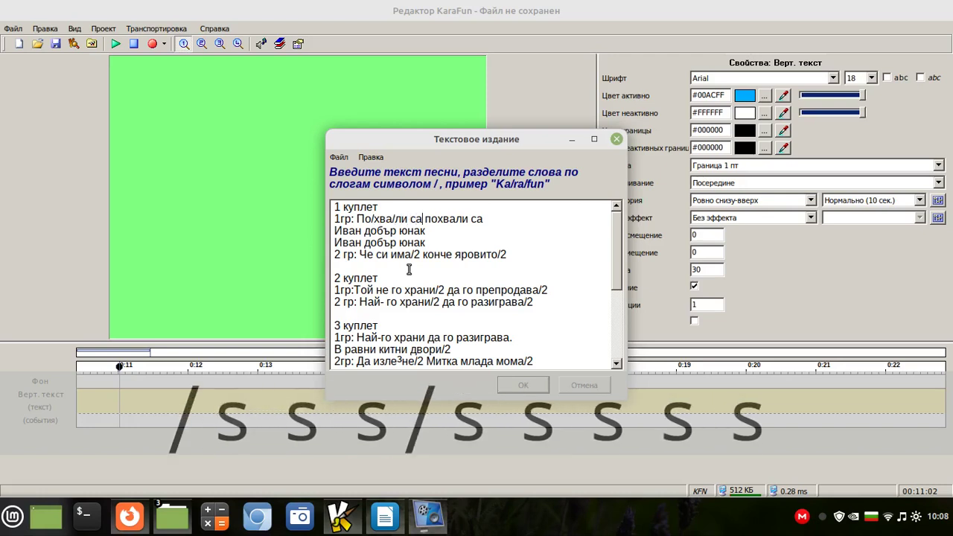
text(/)
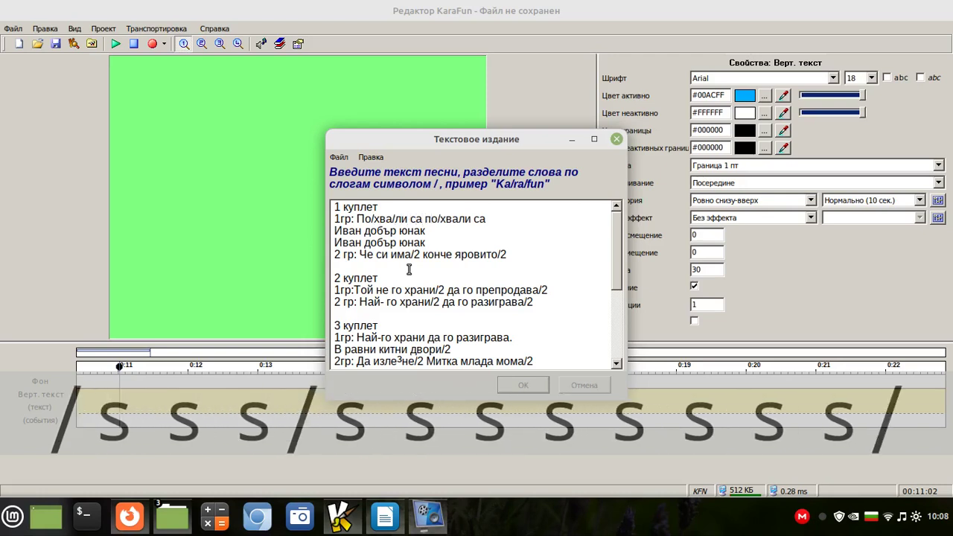
key(Right)
key(Right)
key(Right)
text(/)
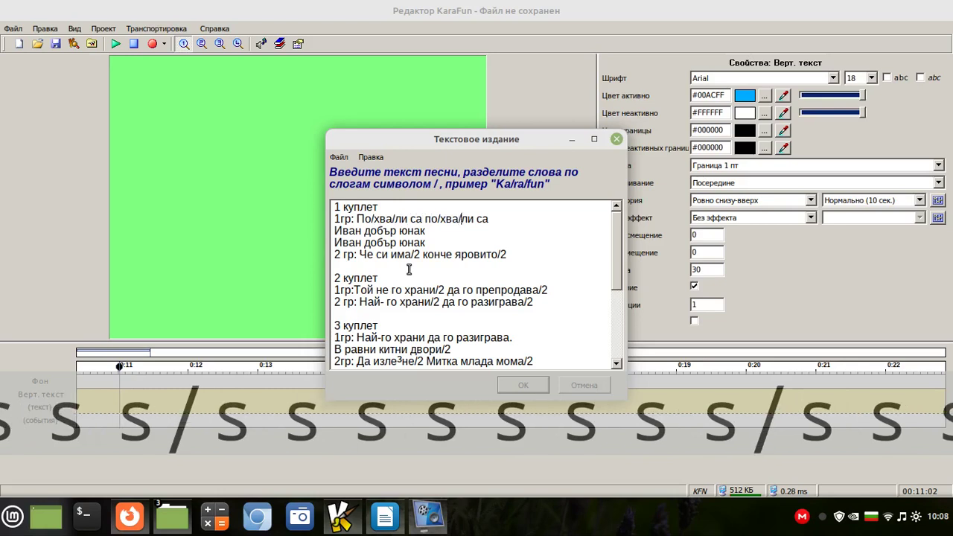
Step: Split the first "Иван добър юнак" line into syllables as "И/ван до/бър ю/нак"
key(Right)
key(Right)
key(Right)
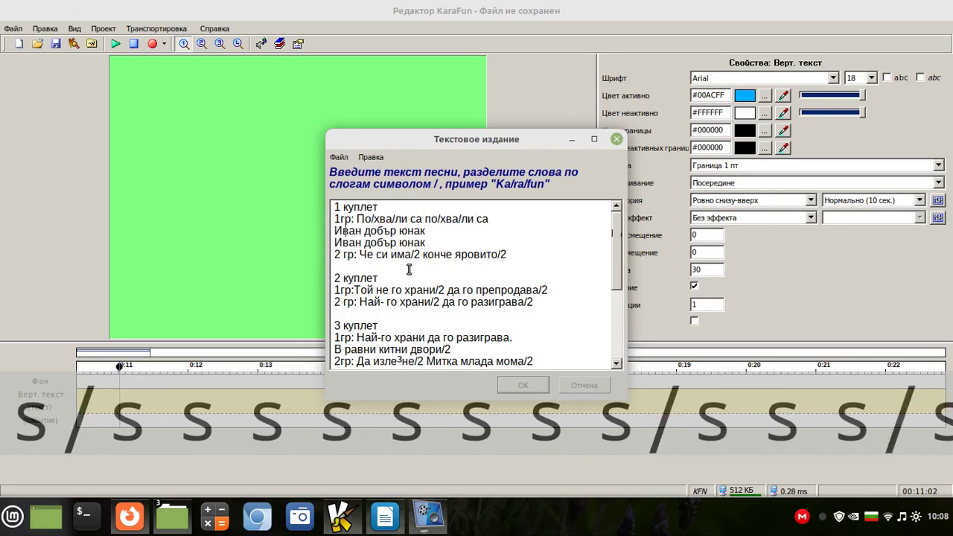
text(/)
key(Right)
key(Right)
key(Right)
key(Right)
key(Right)
key(Right)
key(Right)
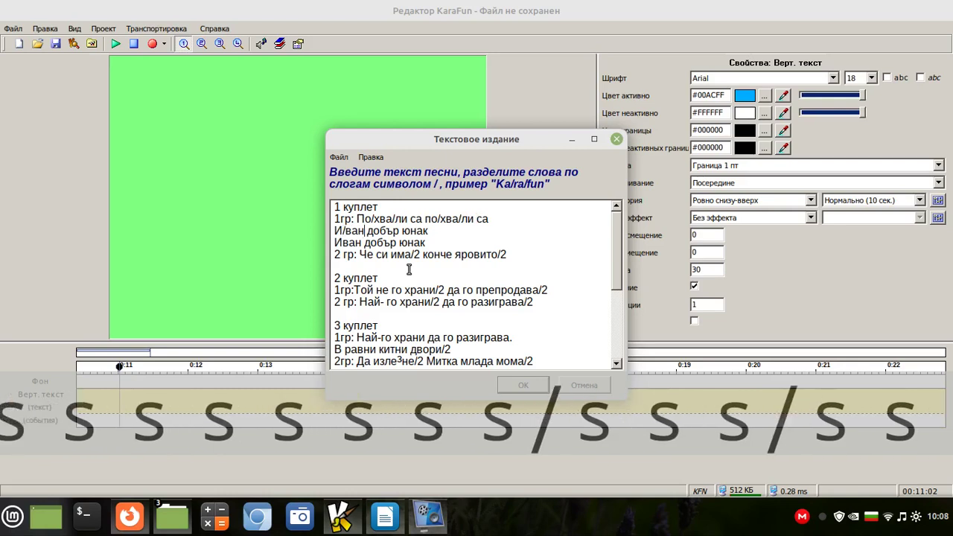
text(/)
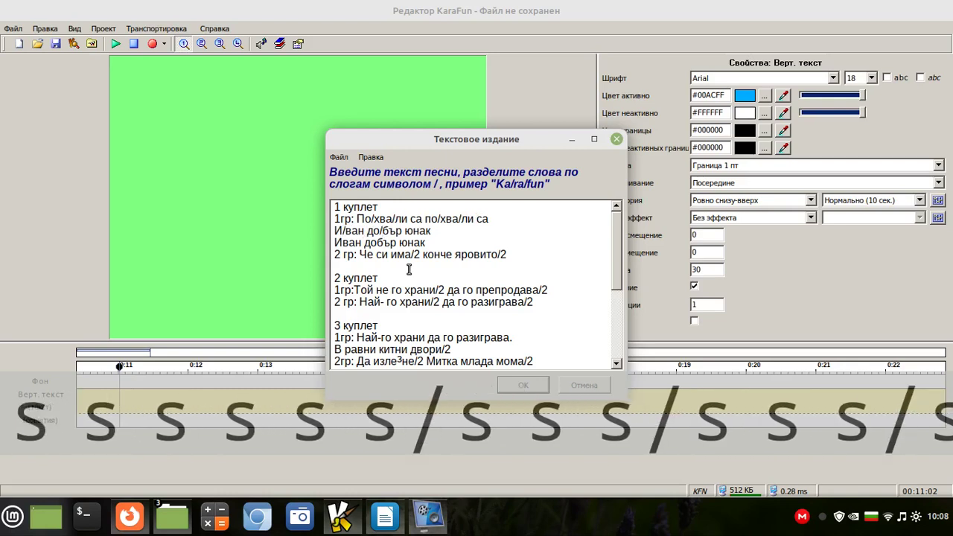
key(Right)
key(Right)
key(Right)
key(Right)
key(Right)
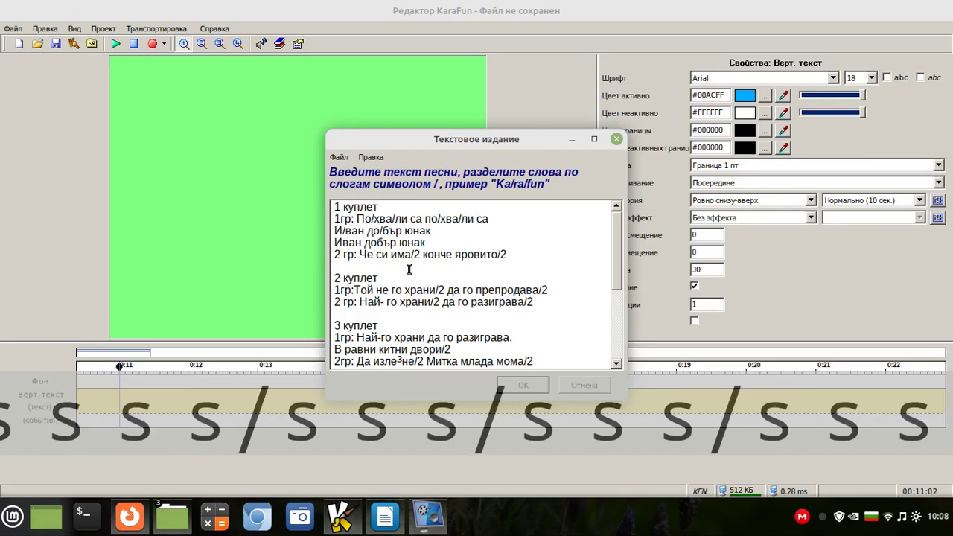
text(/)
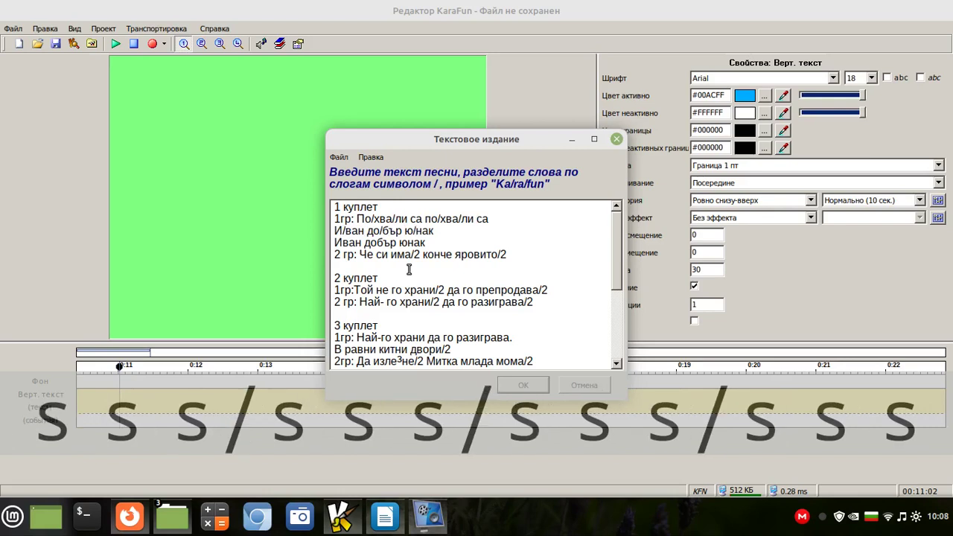
Step: Split the repeated "Иван добър юнак" line into "И/ван до/бър ю/нак" and end it with a full stop
key(Left)
key(Left)
key(Left)
key(Left)
key(Left)
key(Left)
key(Left)
key(Left)
key(Left)
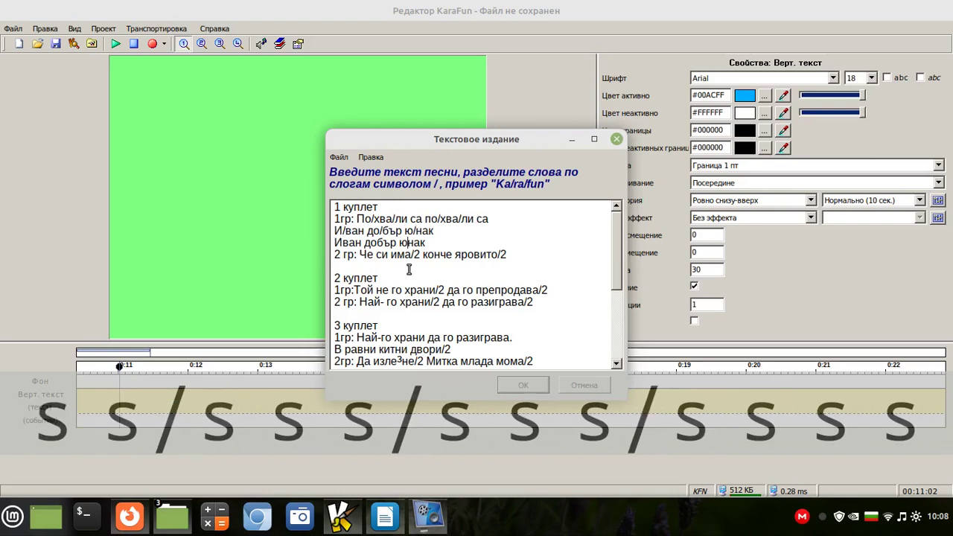
key(Left)
key(Left)
key(Left)
text(/)
key(Right)
key(Right)
key(Right)
key(Right)
key(Right)
key(Right)
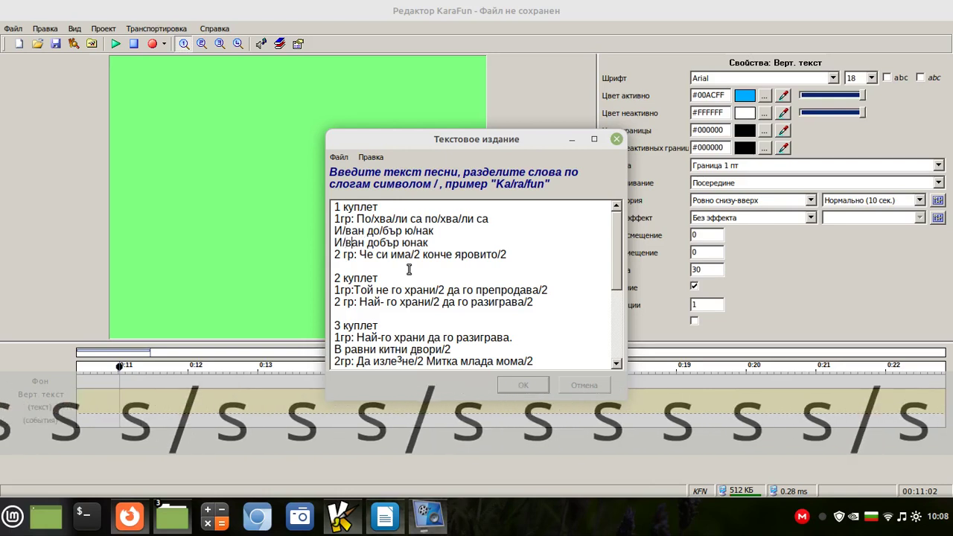
text(/)
key(Right)
key(Right)
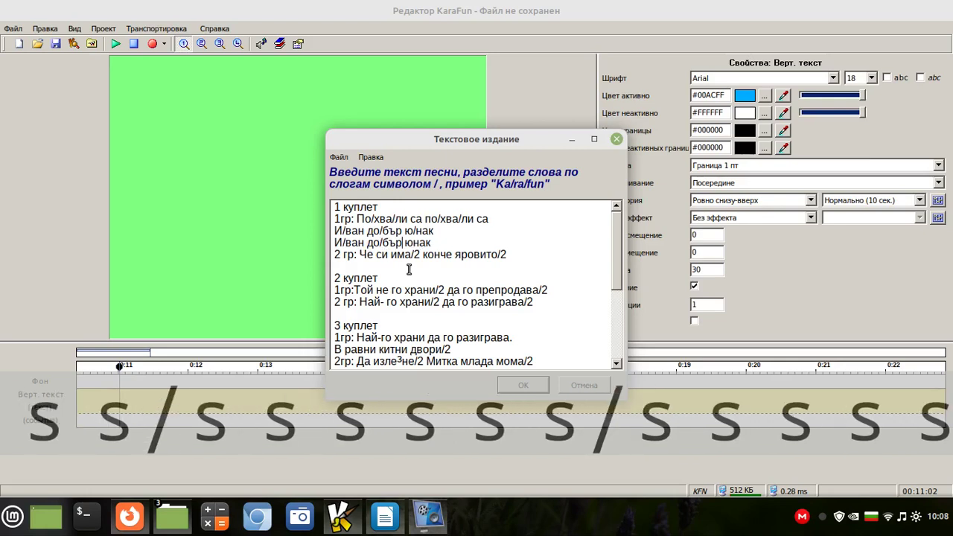
key(Right)
key(Right)
text(/)
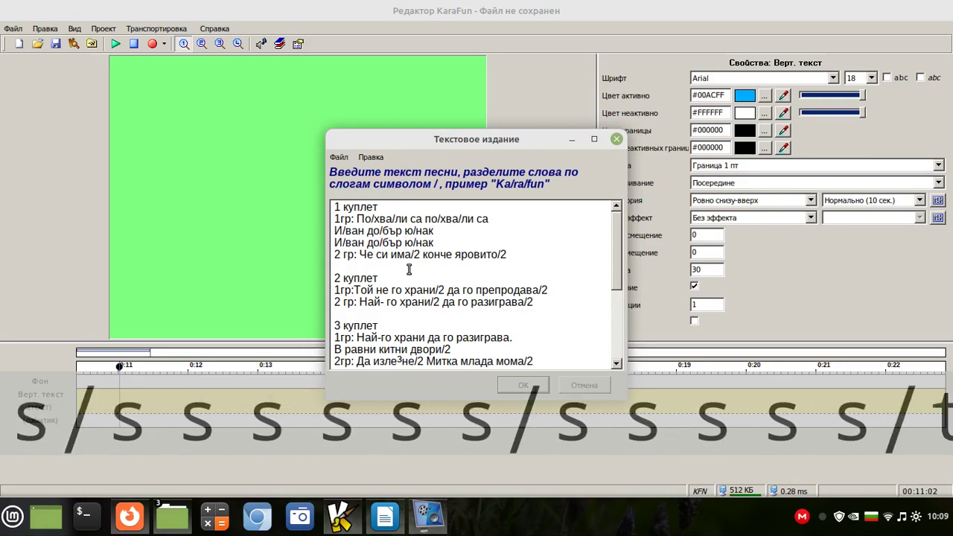
key(Down)
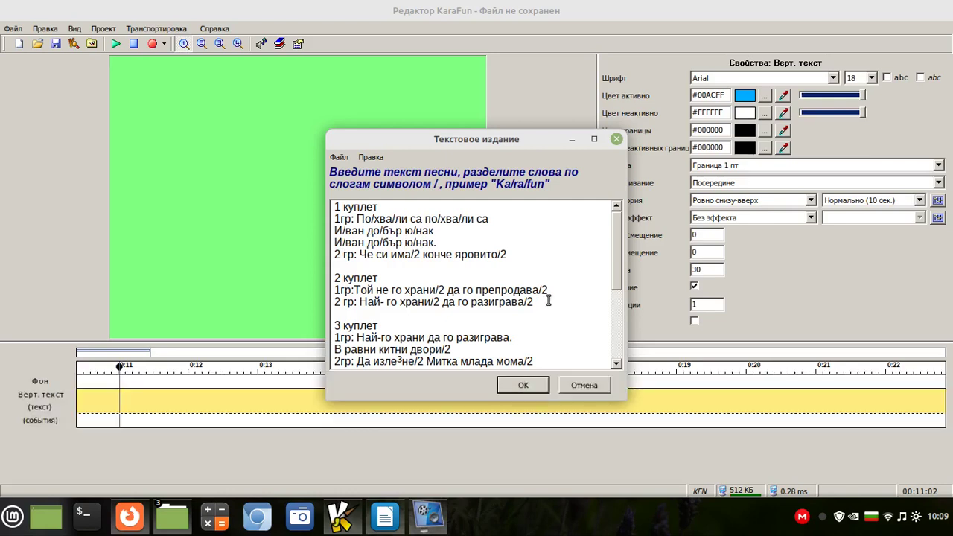
Step: Replace the "/2" after "Че си има" with a written-out "че си има" and a line break
click(510, 254)
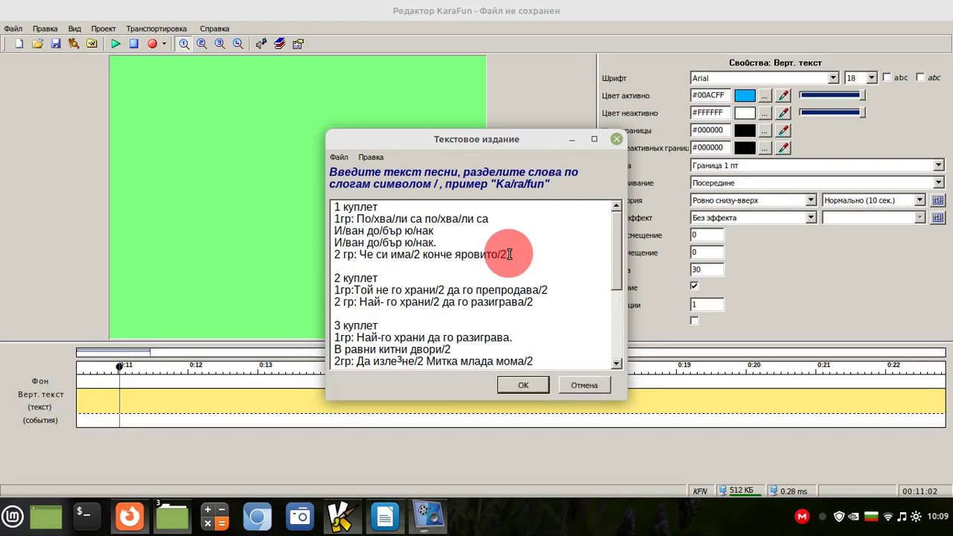
click(421, 257)
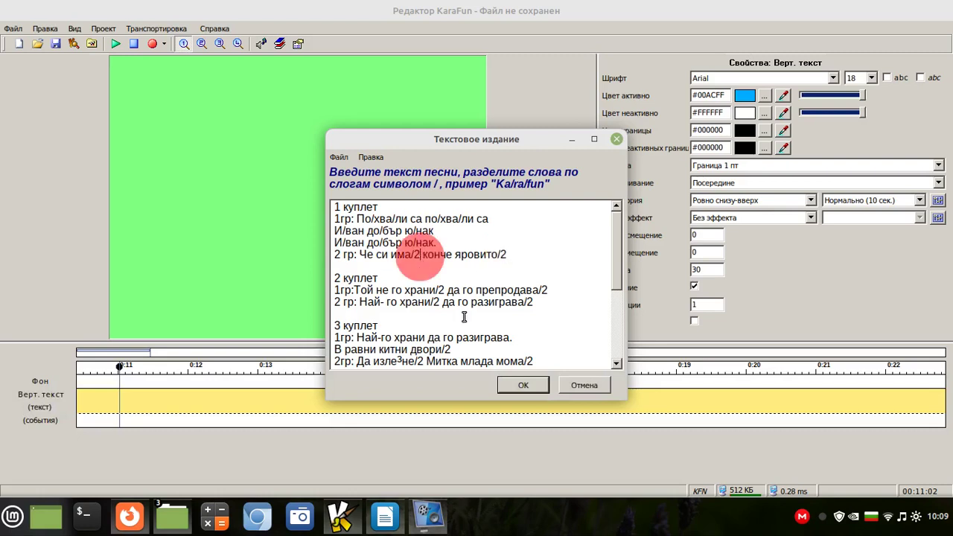
key(BackSpace)
key(BackSpace)
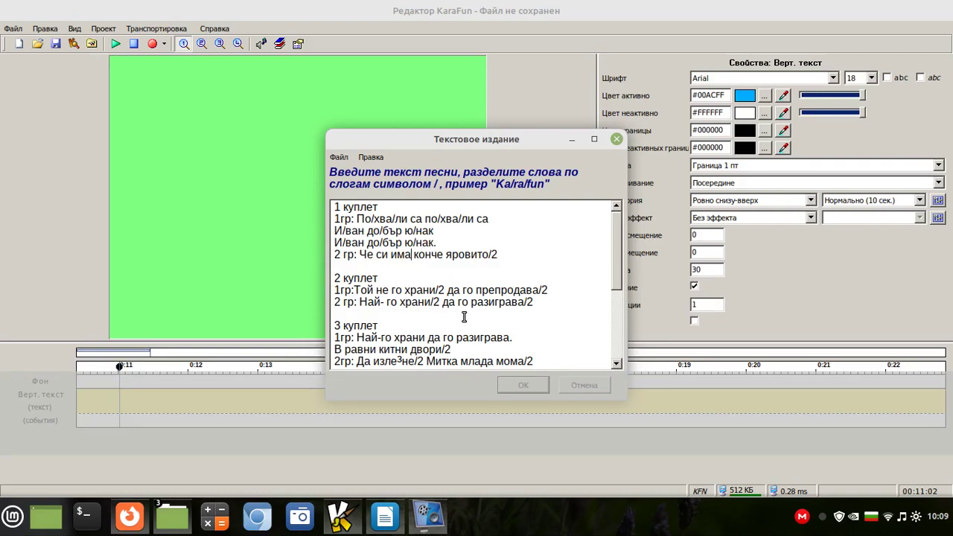
text(че си им)
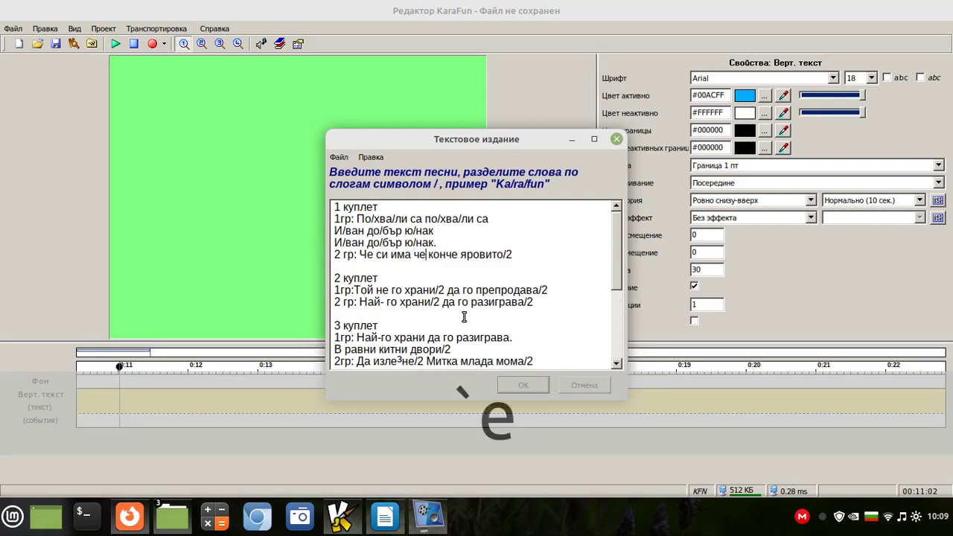
text(а)
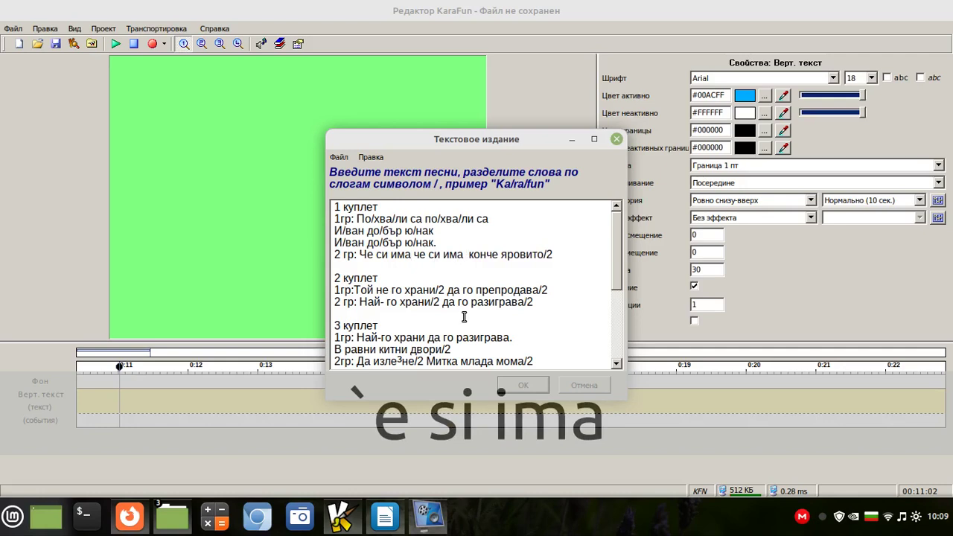
key(Return)
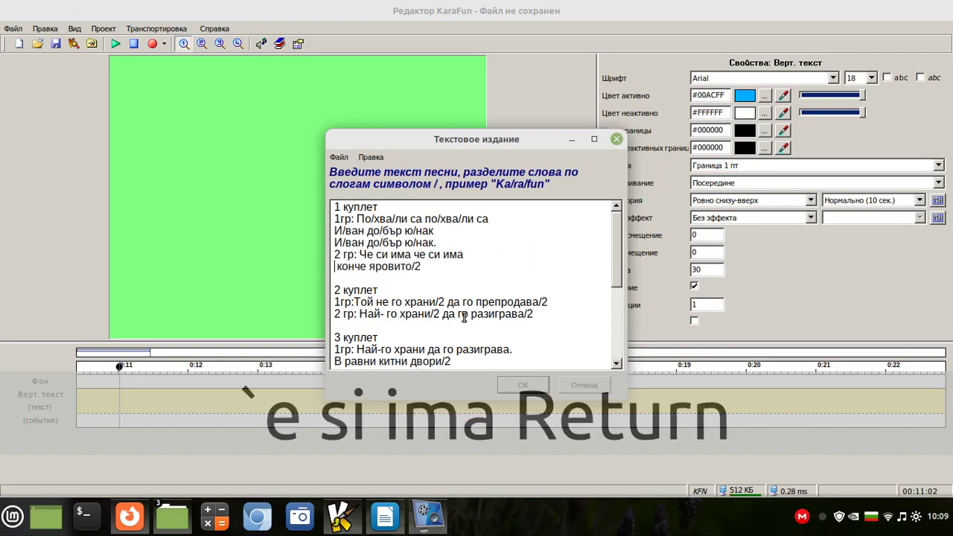
key(Delete)
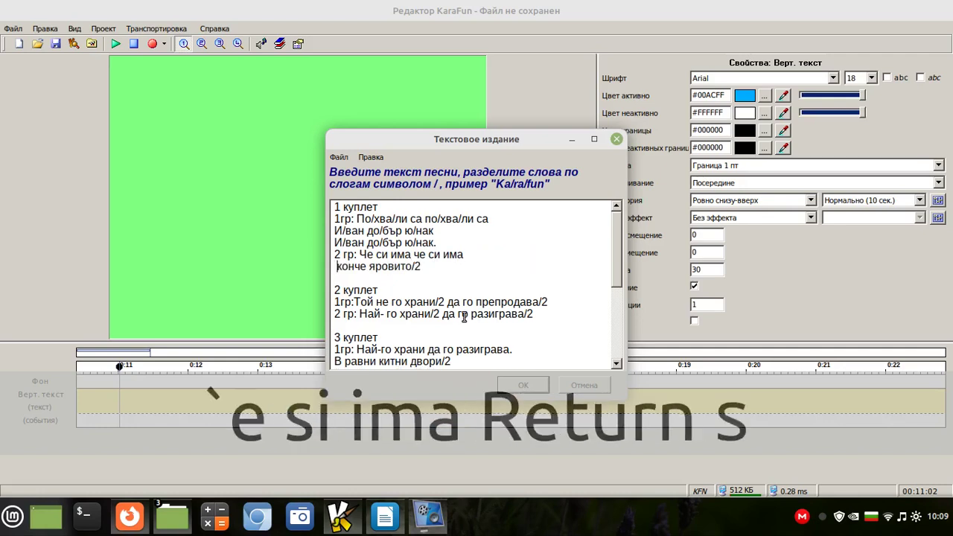
Step: Replace the "/2" after the first verse's "конче яровито" with the phrase "конче яровито." on a new line
key(Right)
key(Right)
key(Right)
key(Right)
key(Right)
key(Right)
key(Right)
key(Right)
key(Right)
key(Delete)
key(Delete)
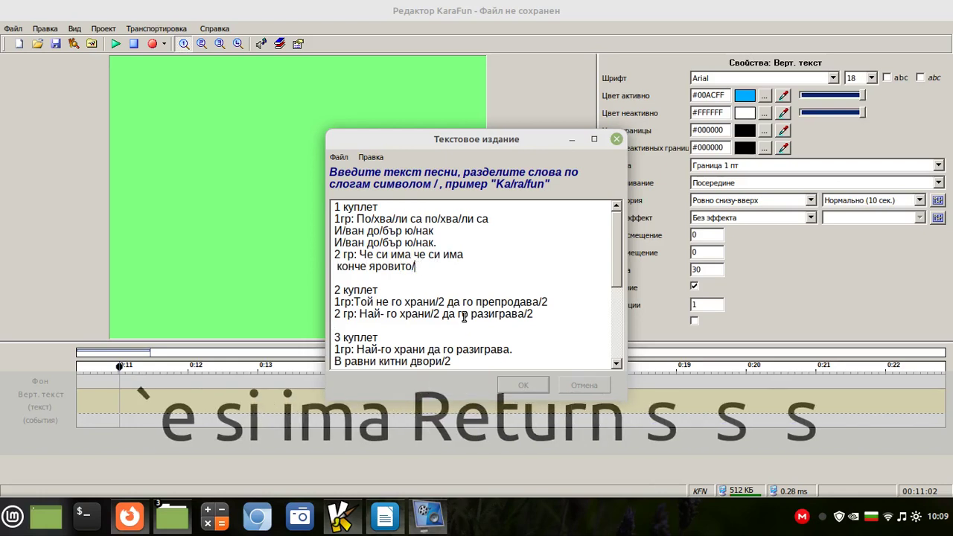
key(Return)
text(кон)
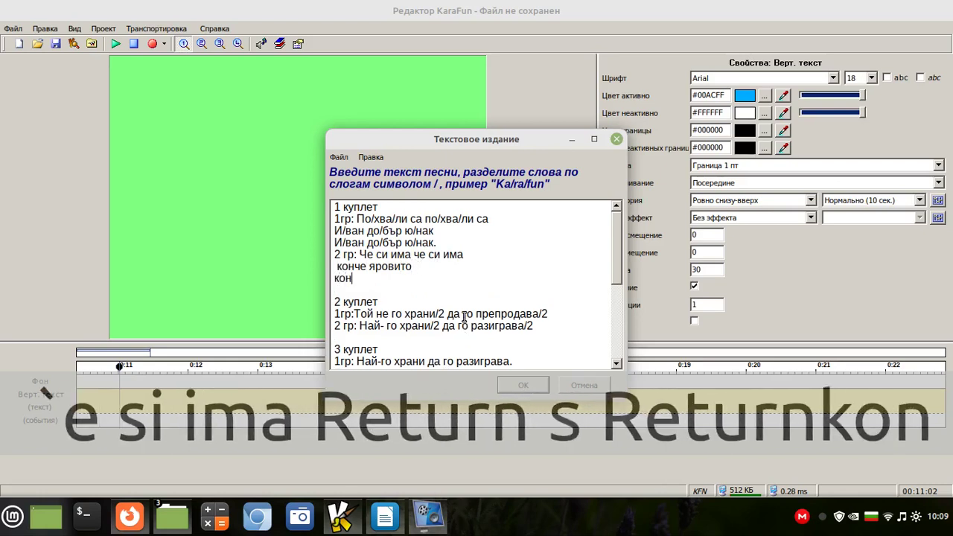
text(че яров)
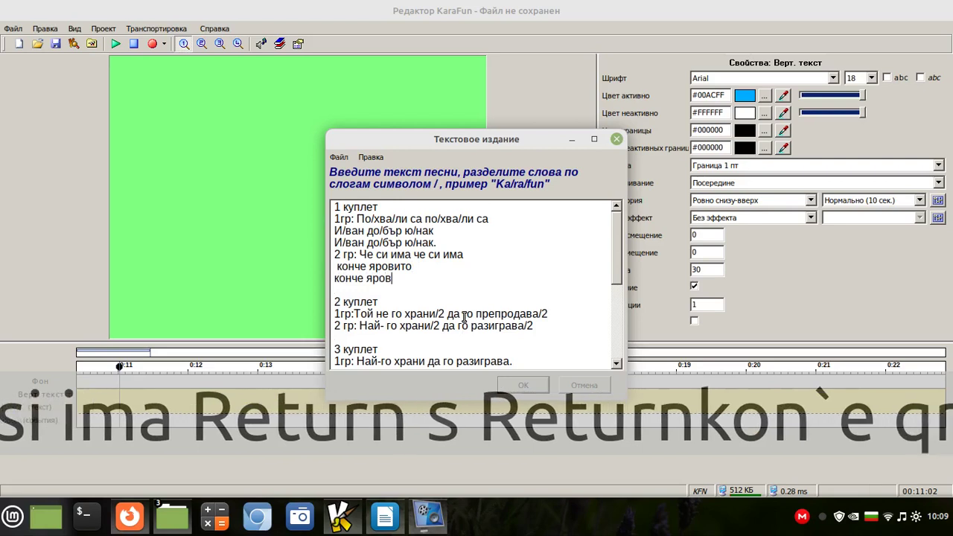
text(ито.)
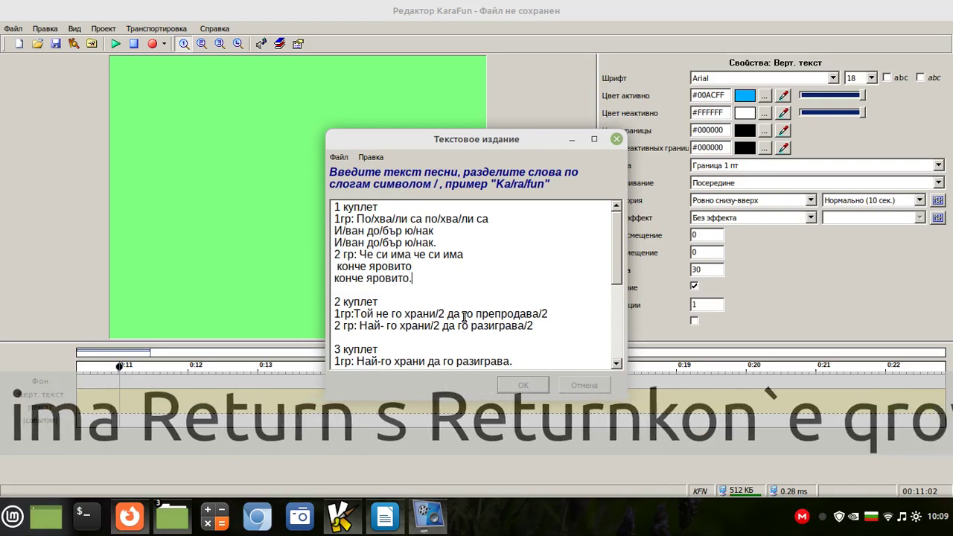
Step: Remove the space inside the first verse's "2 гр:" label so it reads "2гр:" and apply the lyrics
click(341, 208)
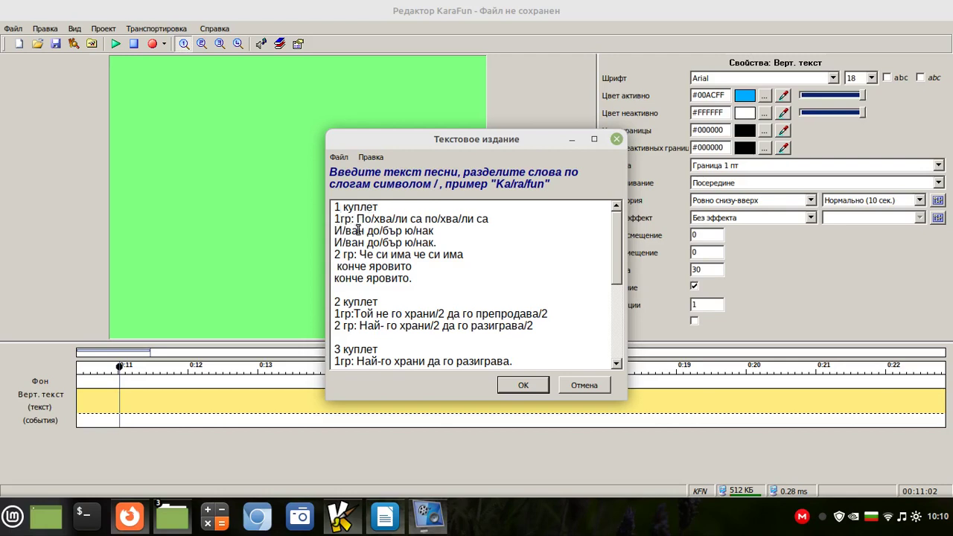
click(342, 255)
key(BackSpace)
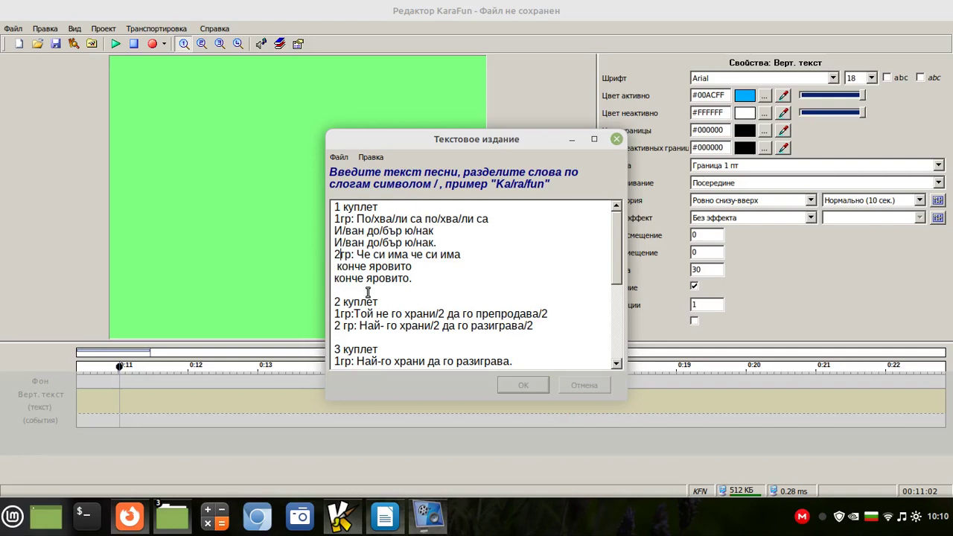
click(516, 388)
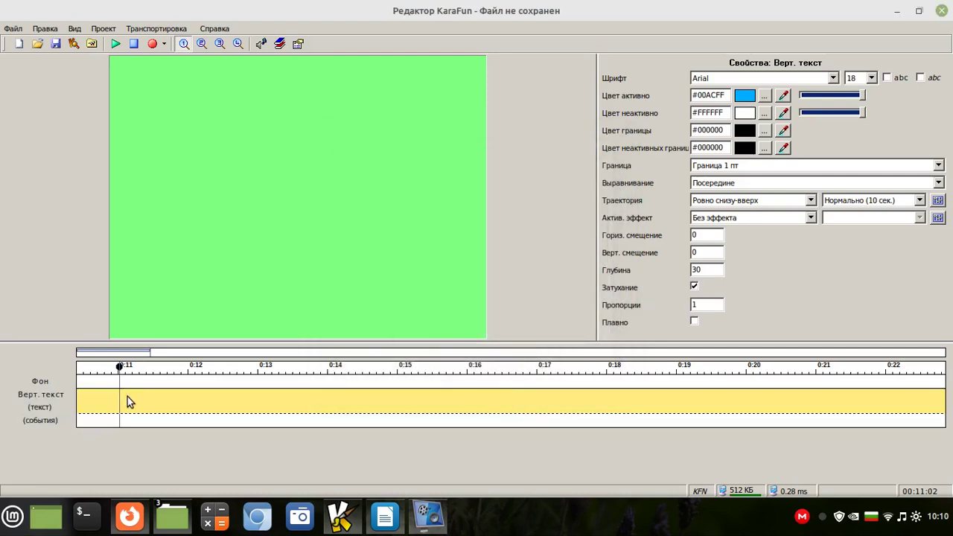
click(102, 29)
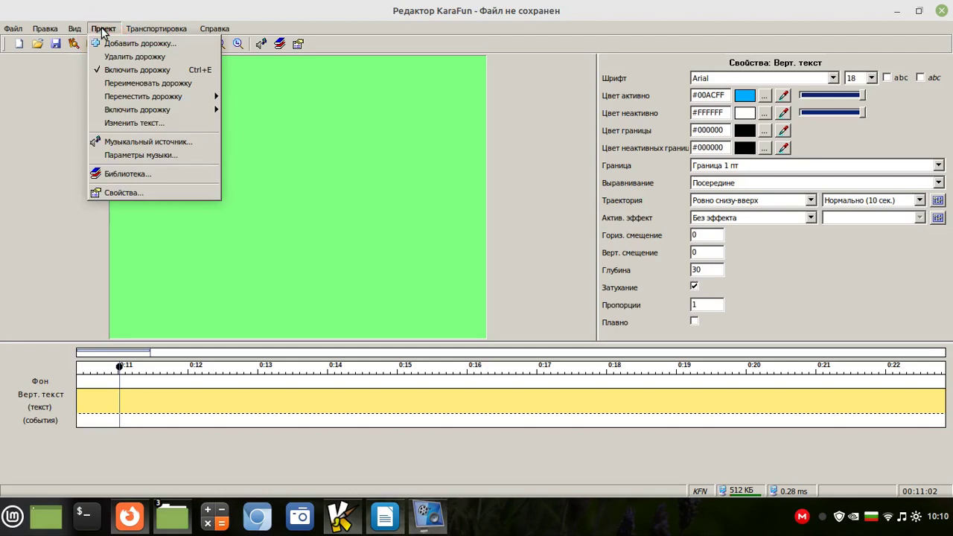
click(102, 29)
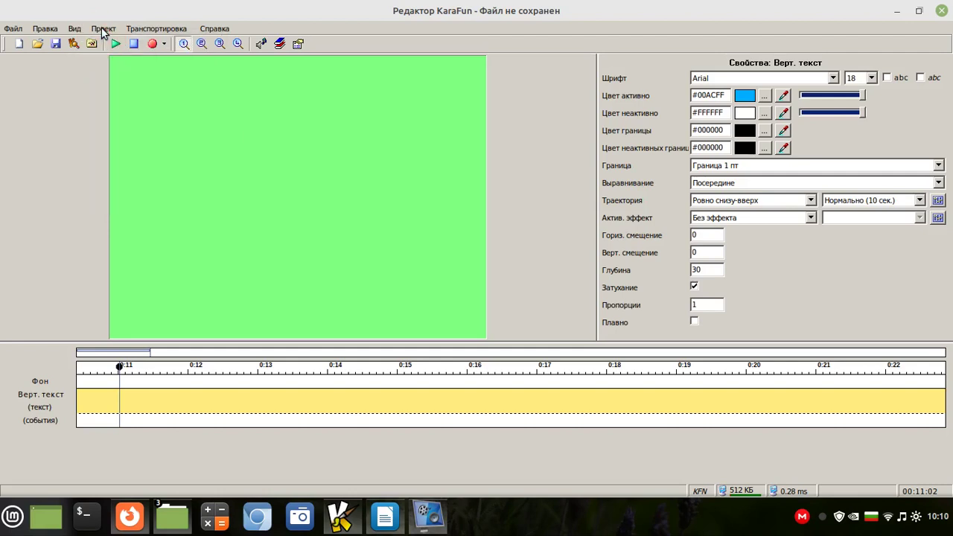
click(77, 29)
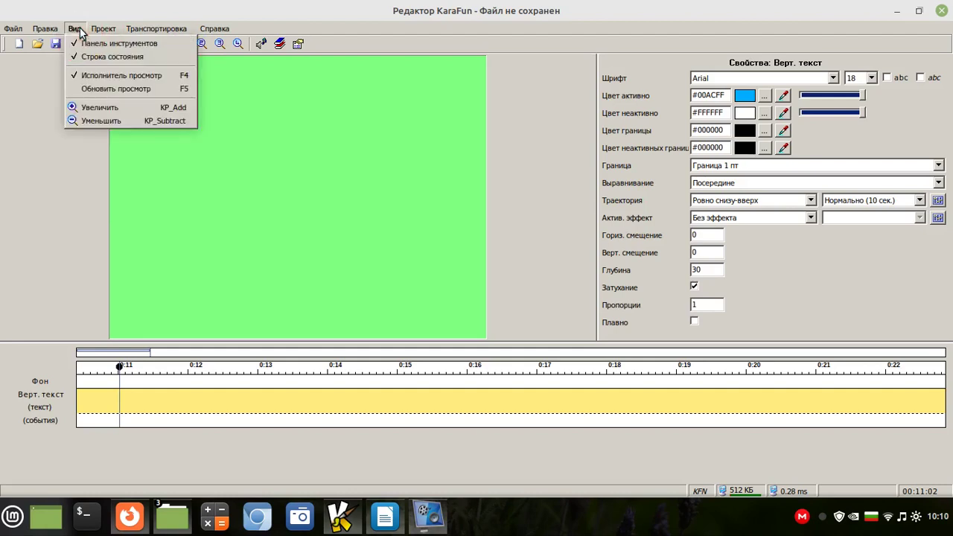
mouse_move(141, 34)
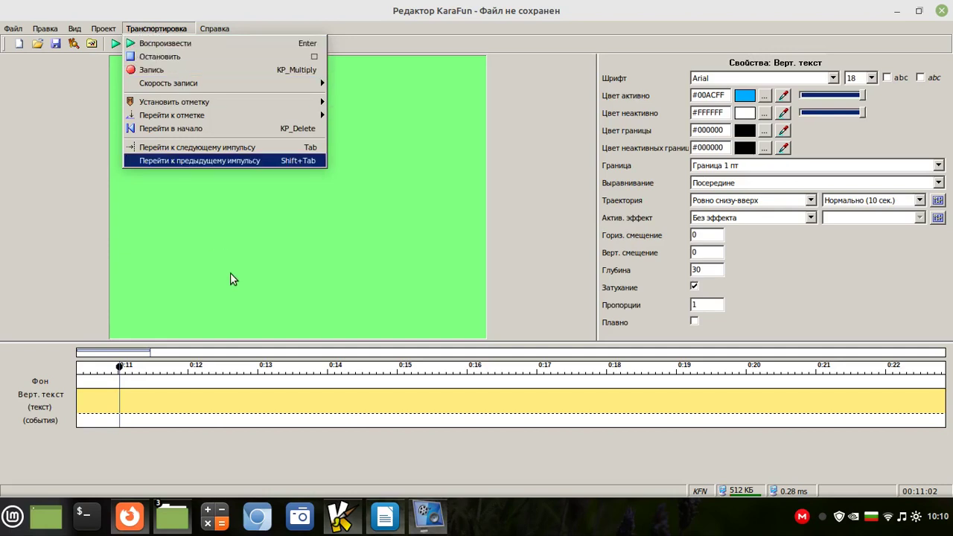
click(230, 273)
click(157, 28)
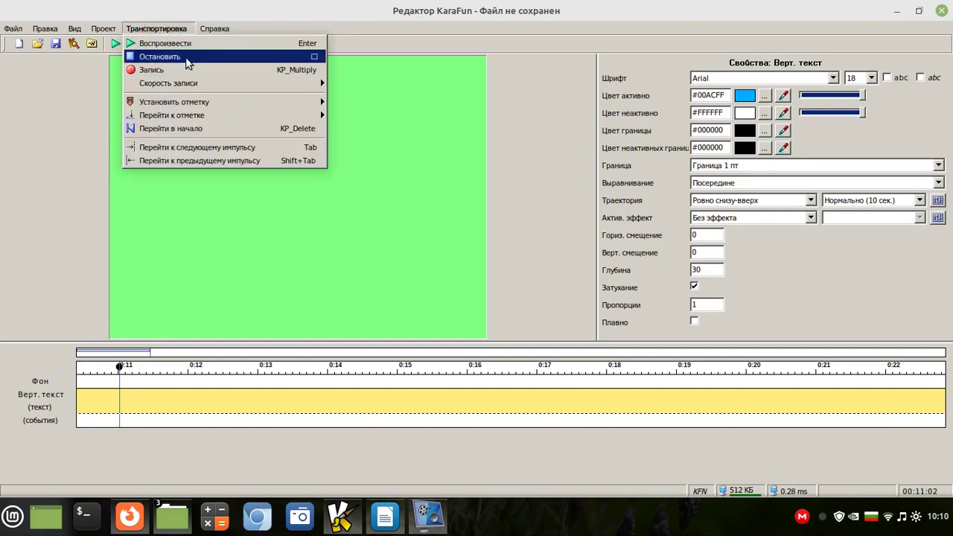
mouse_move(198, 82)
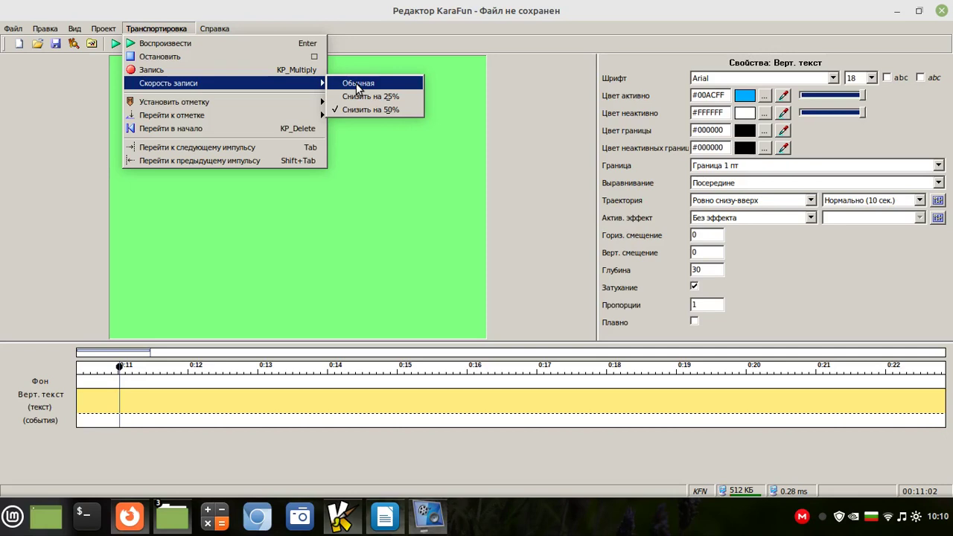
click(372, 38)
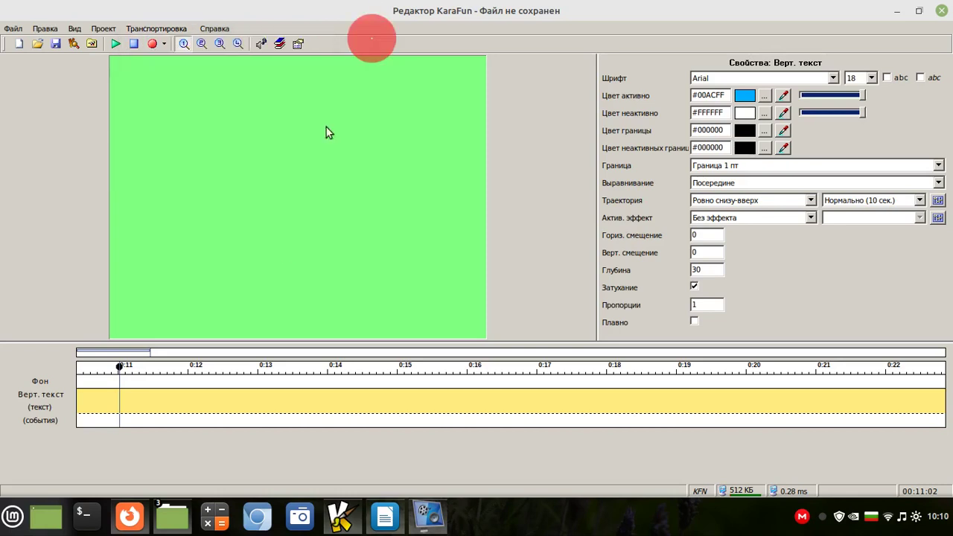
right_click(131, 411)
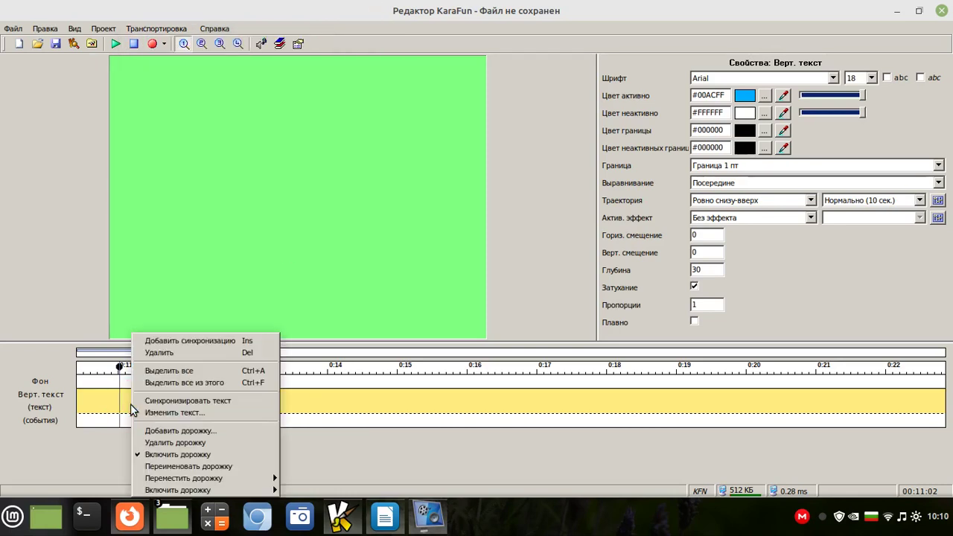
click(187, 402)
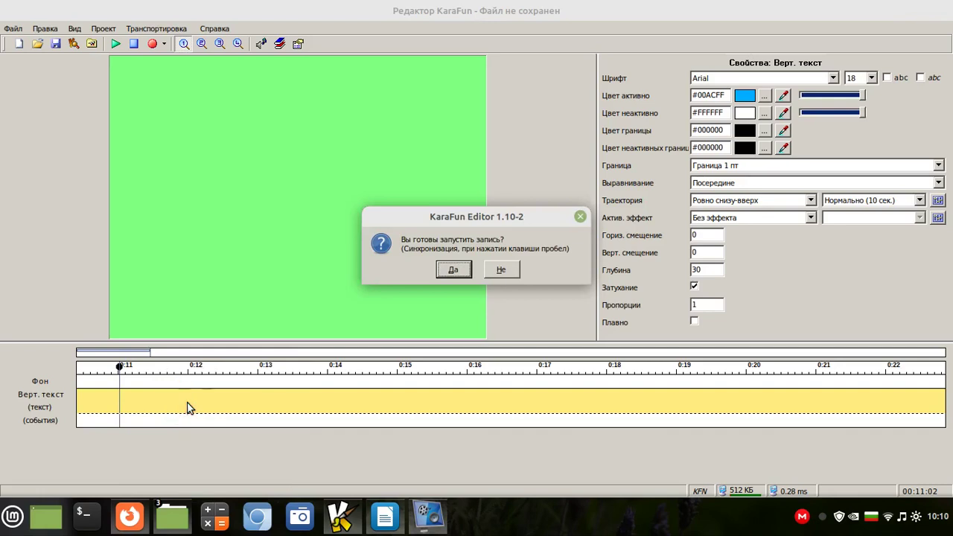
click(454, 269)
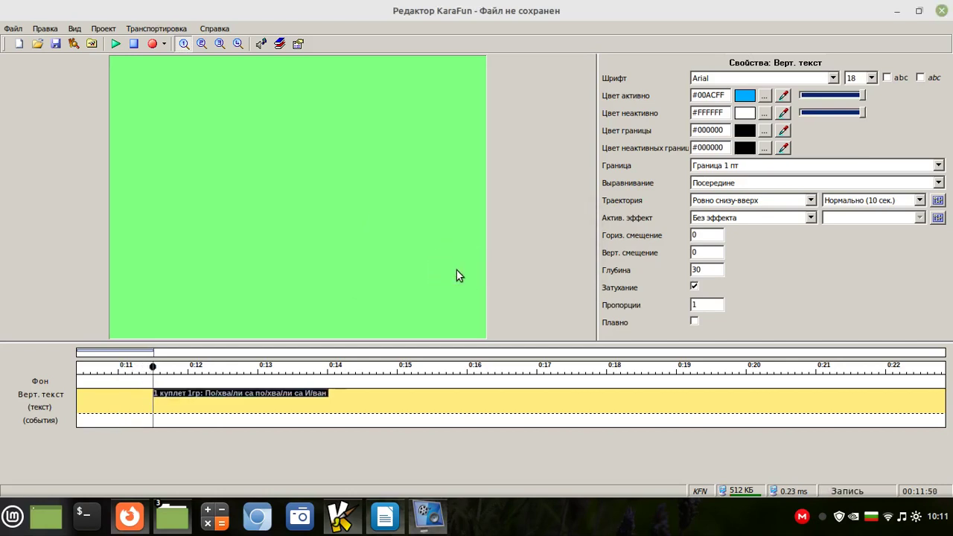
click(134, 44)
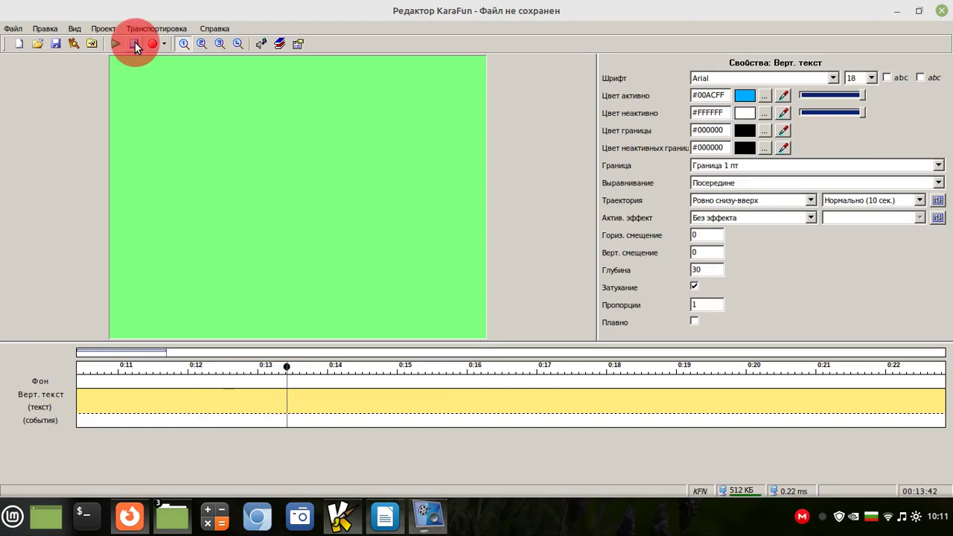
Step: Start text synchronisation from about 0:01 on the vertical text track and time the heading "1 куплет" and the label "1гр:"
click(84, 353)
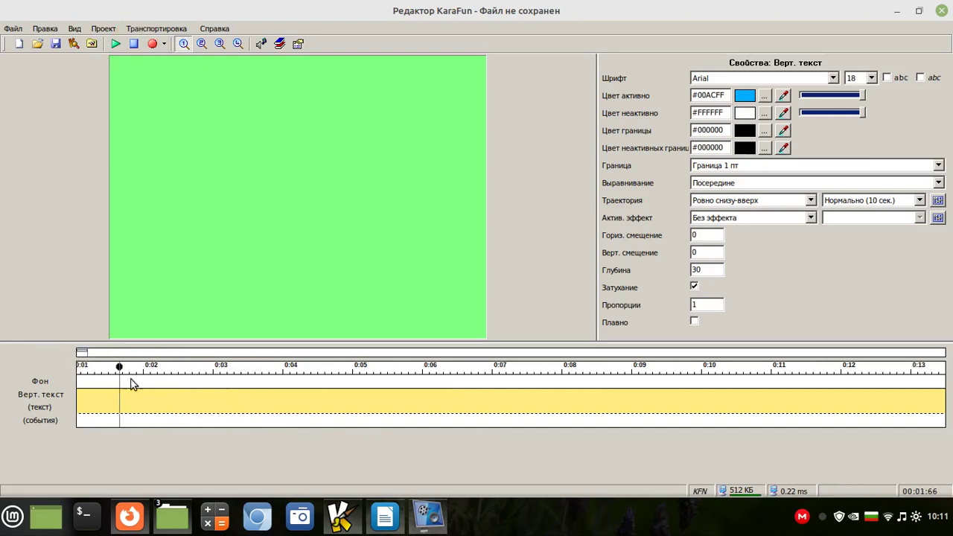
right_click(119, 400)
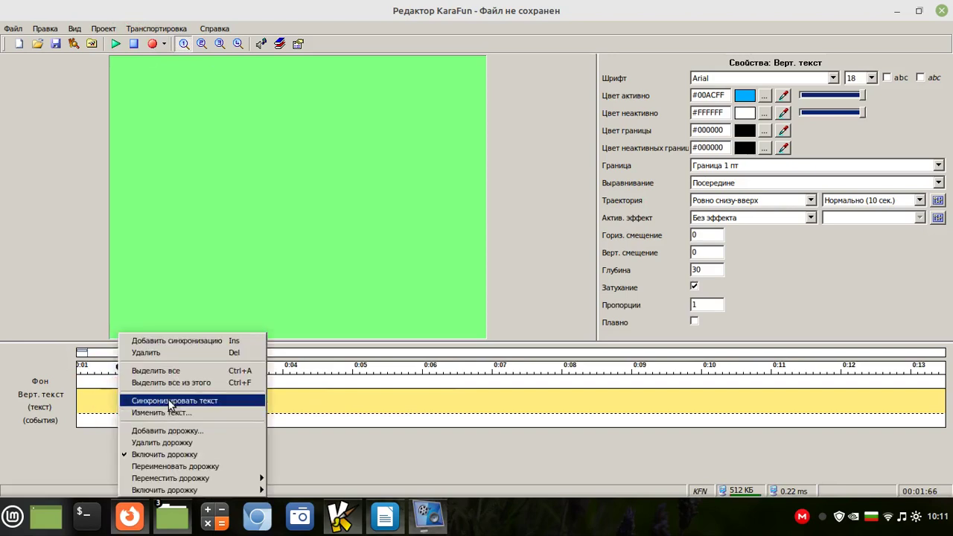
click(182, 402)
click(450, 270)
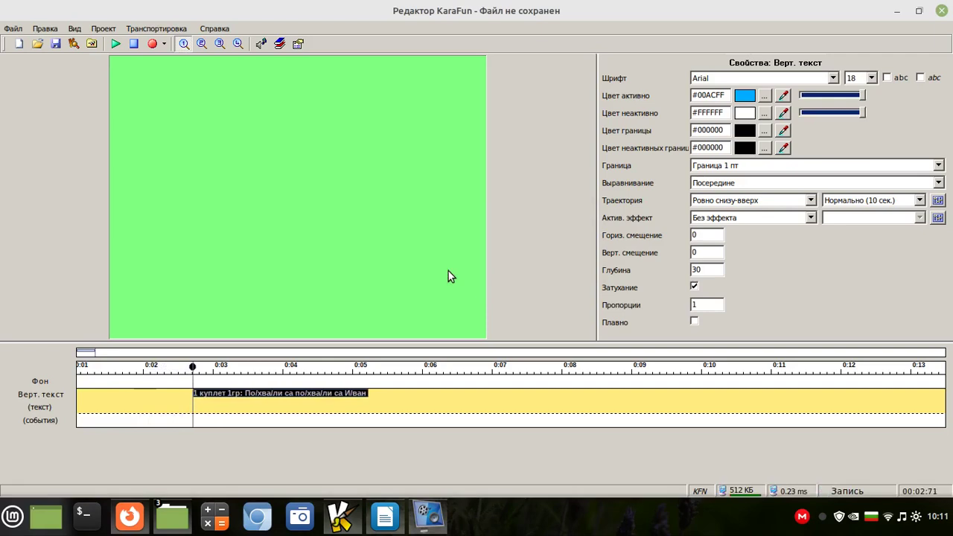
key(space)
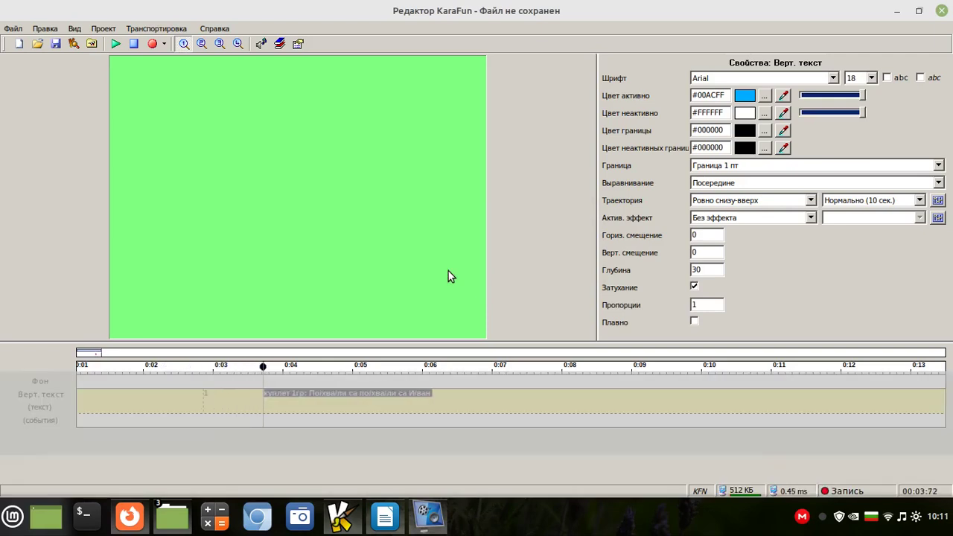
key(space)
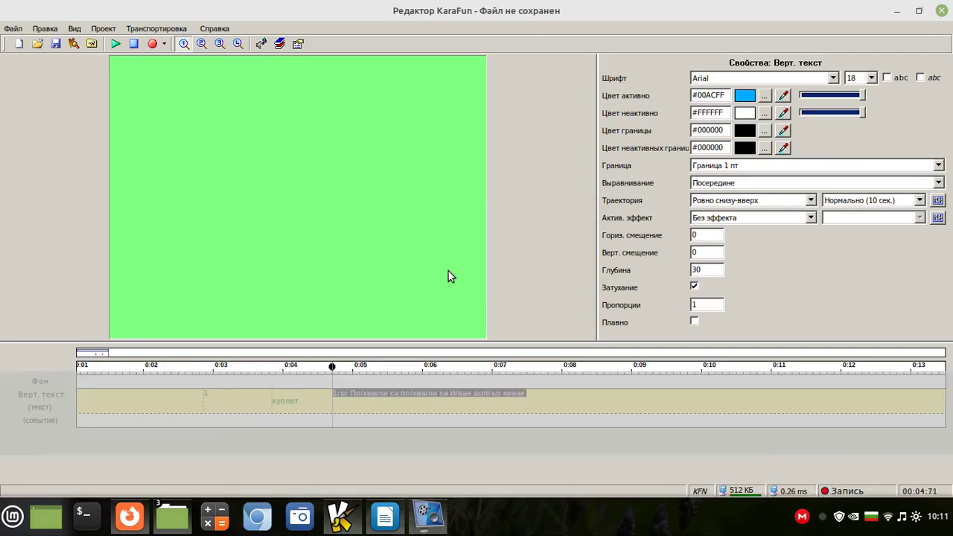
key(space)
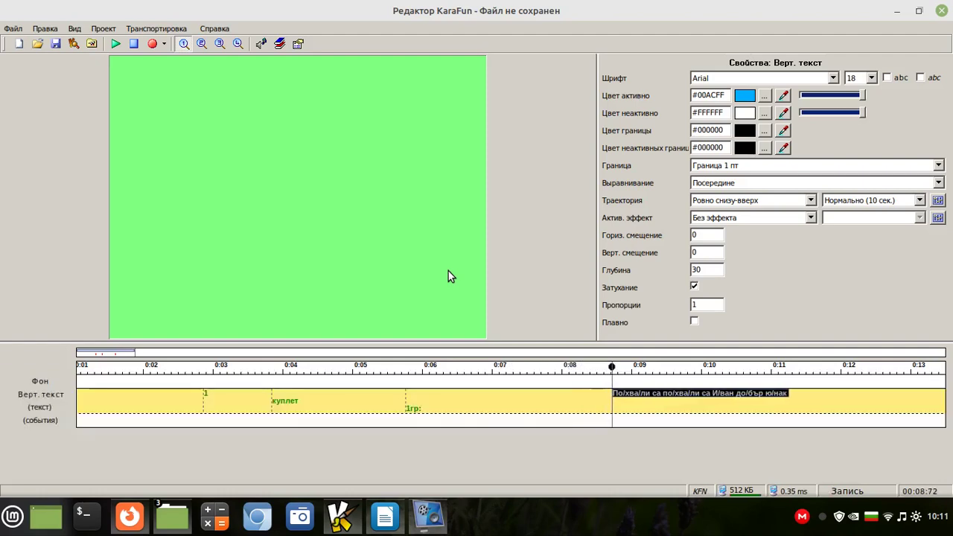
Step: Time the syllables of "По/хва/ли са по/хва/ли са" one by one to the singing
key(space)
key(space)
key(space)
key(space)
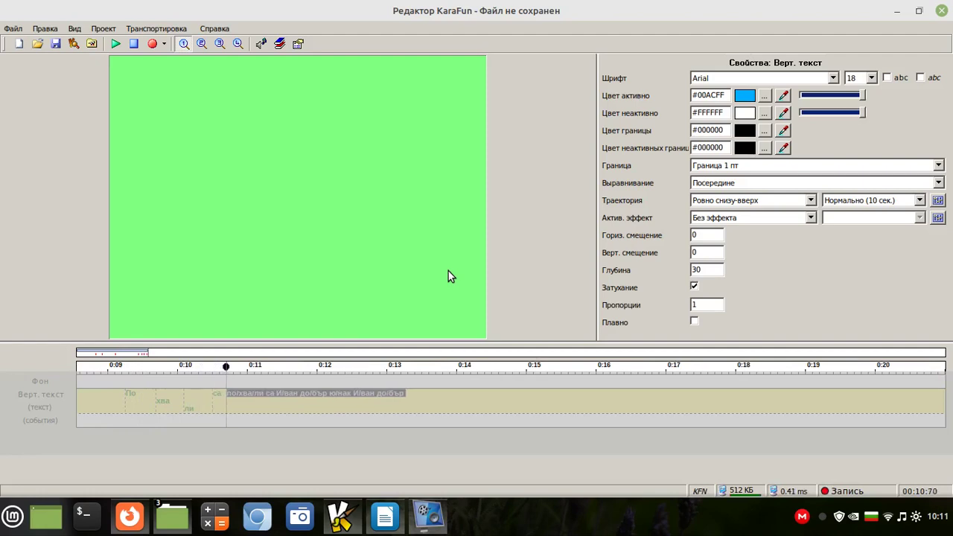
key(space)
key(space)
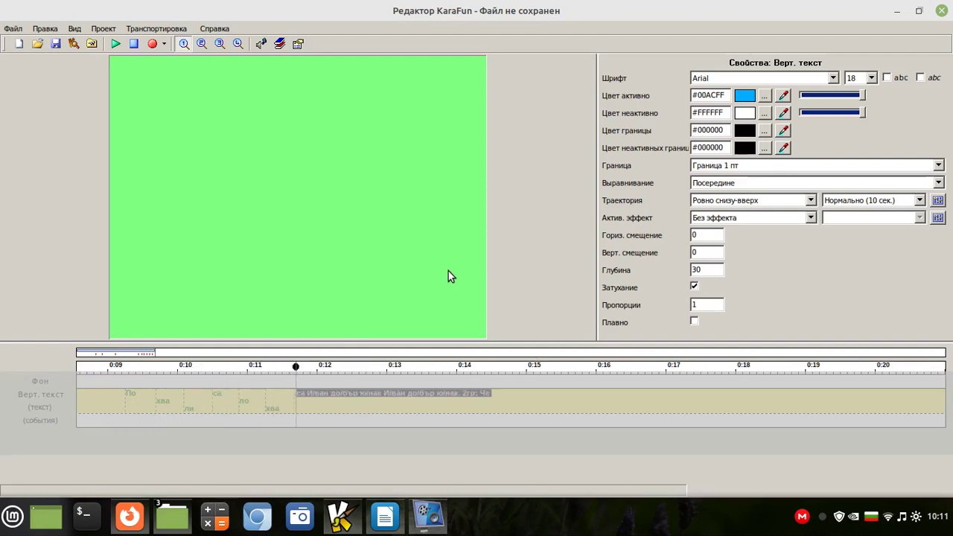
key(space)
Step: Time the syllables of the first "И/ван до/бър ю/нак" line to the singing
key(space)
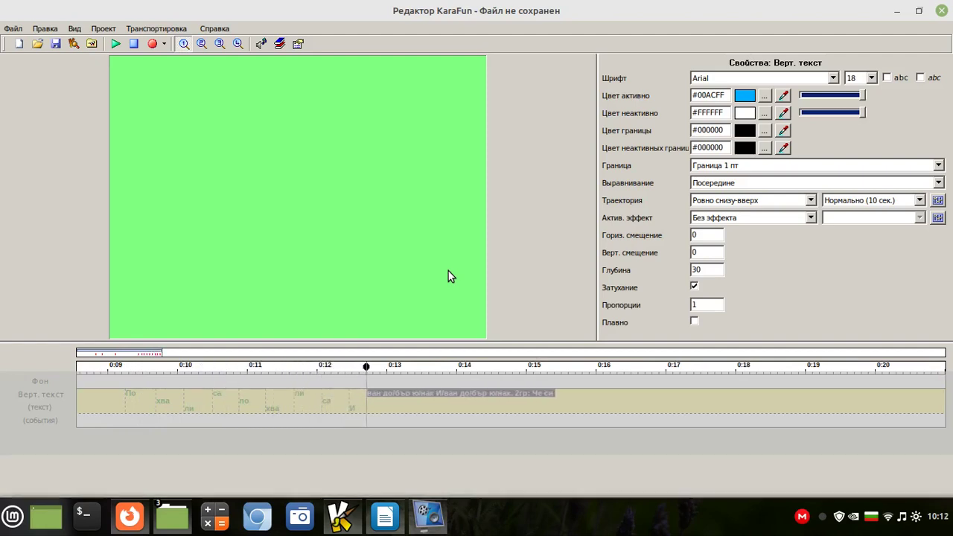
key(space)
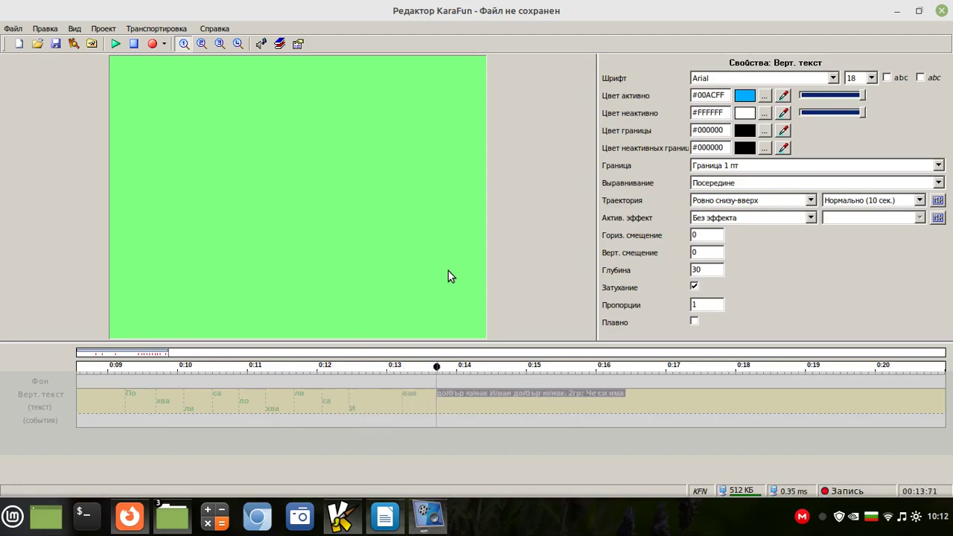
key(space)
key(space)
key(space)
key(space)
Step: Time the syllables of the repeated "И/ван до/бър ю/нак." line to the singing
key(space)
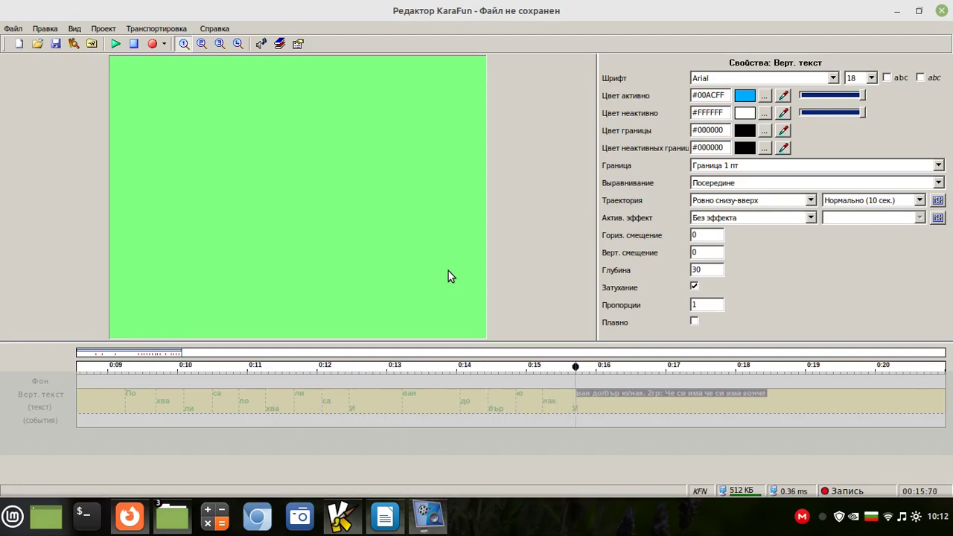
key(space)
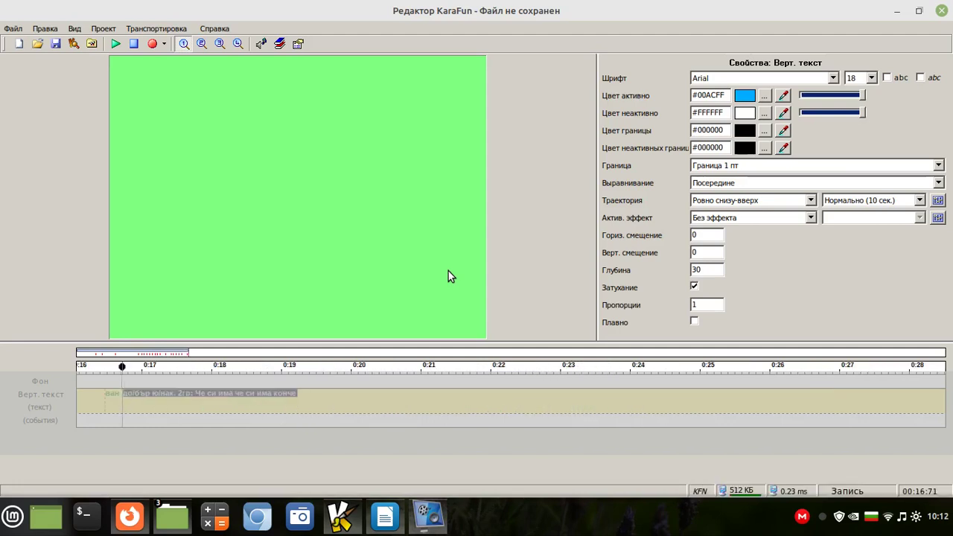
key(space)
key(space)
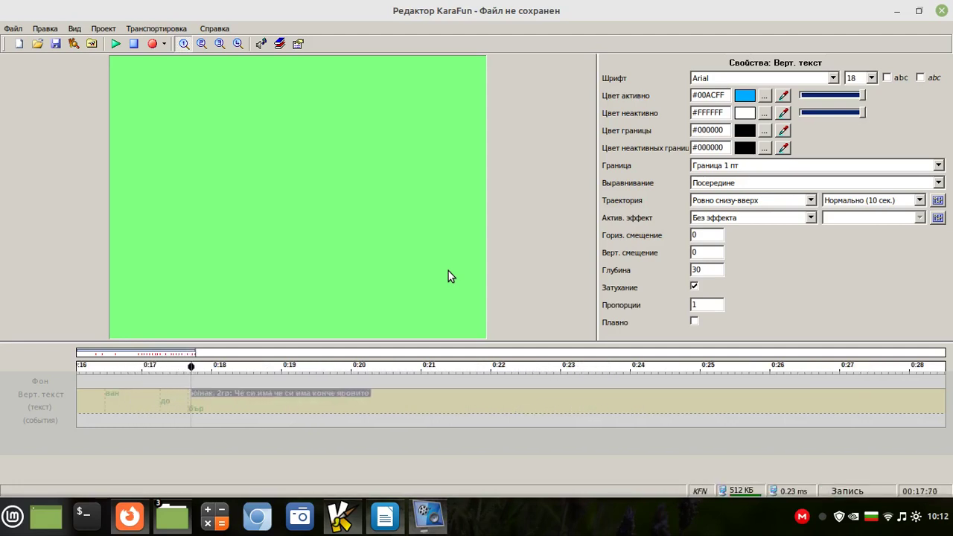
key(space)
key(space)
Step: Time the label "2гр:" and the words "Че си има че си има" to the singing
key(space)
key(space)
key(space)
key(space)
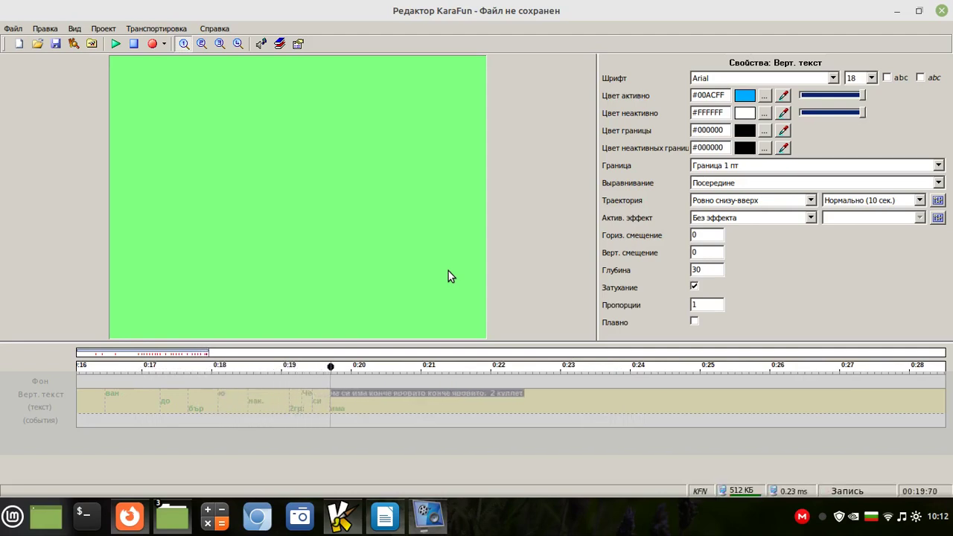
key(space)
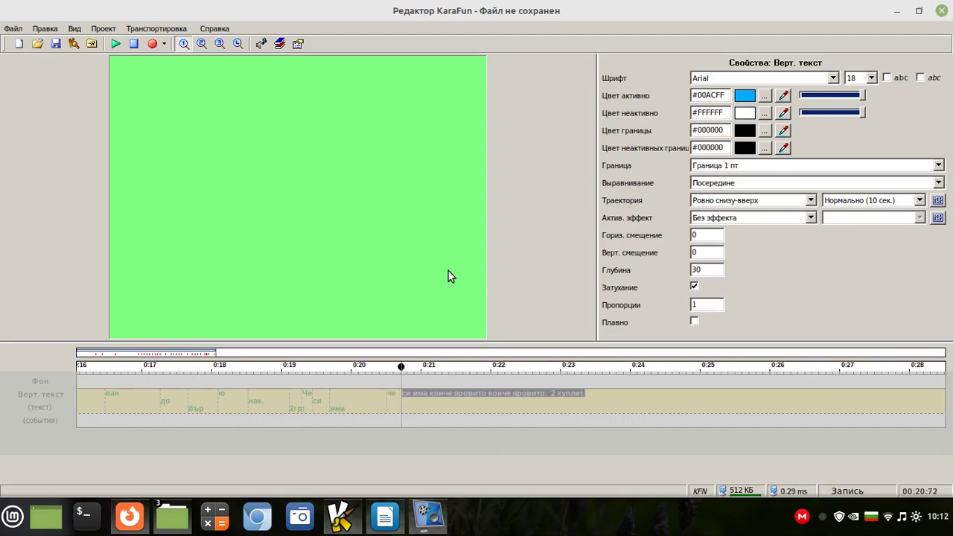
key(space)
key(space)
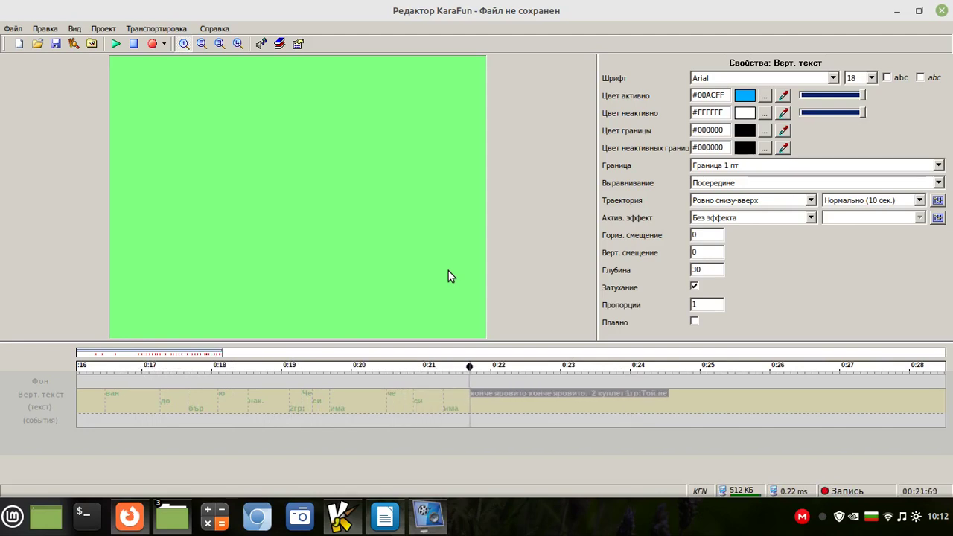
Step: Time the words of the first "конче яровито" to the singing and stop the synchronisation recording
key(space)
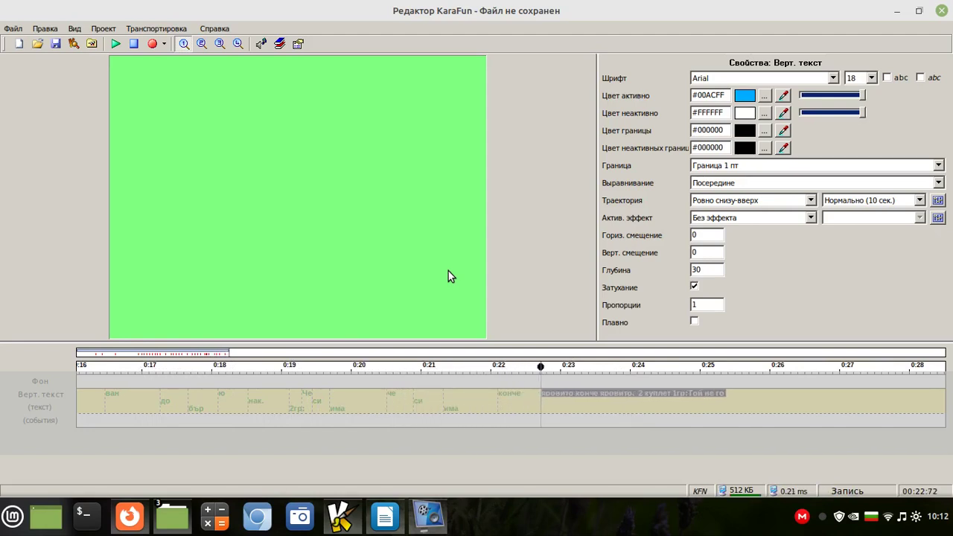
key(space)
click(133, 43)
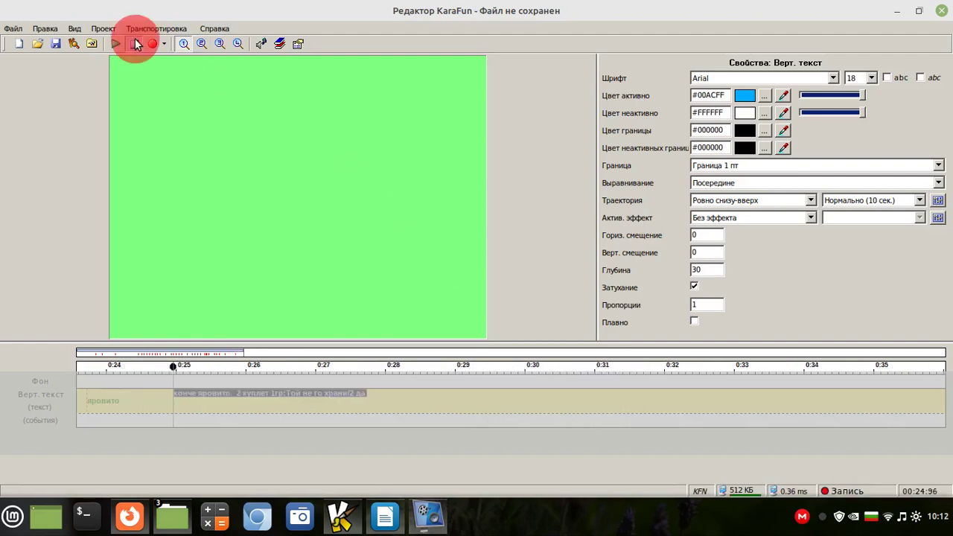
Step: Bring the first verse's opening line at about 0:08 into the preview and set the vertical text's font to Times New Roman, size 24
click(301, 400)
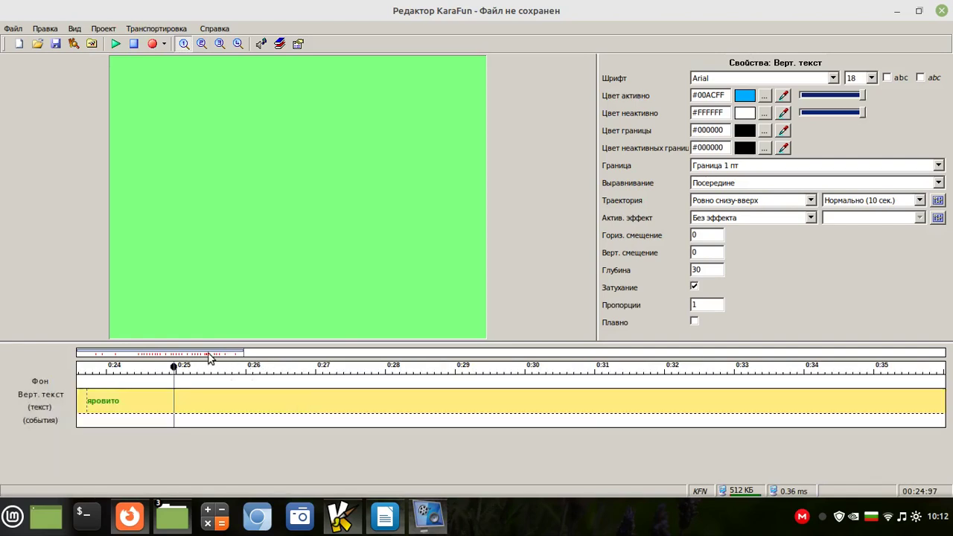
drag(213, 355, 190, 352)
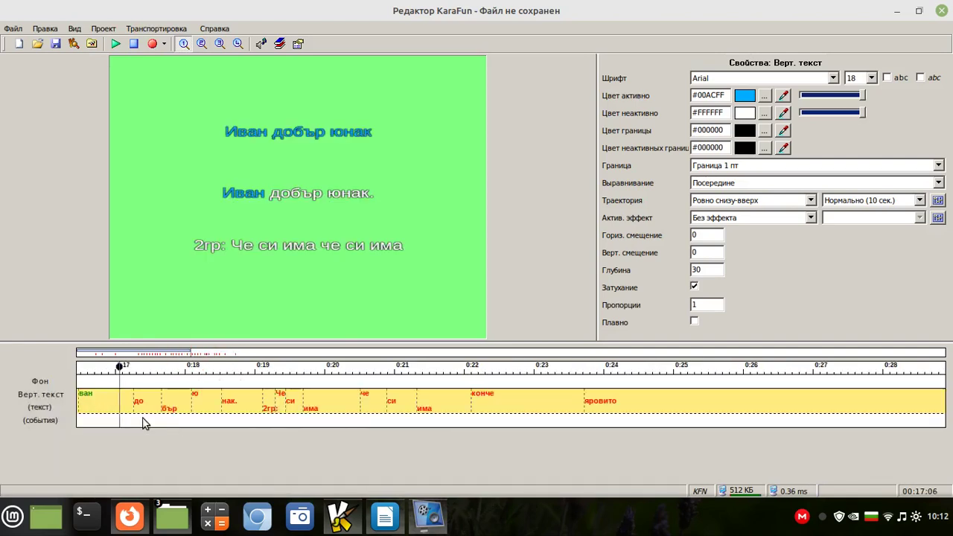
click(132, 354)
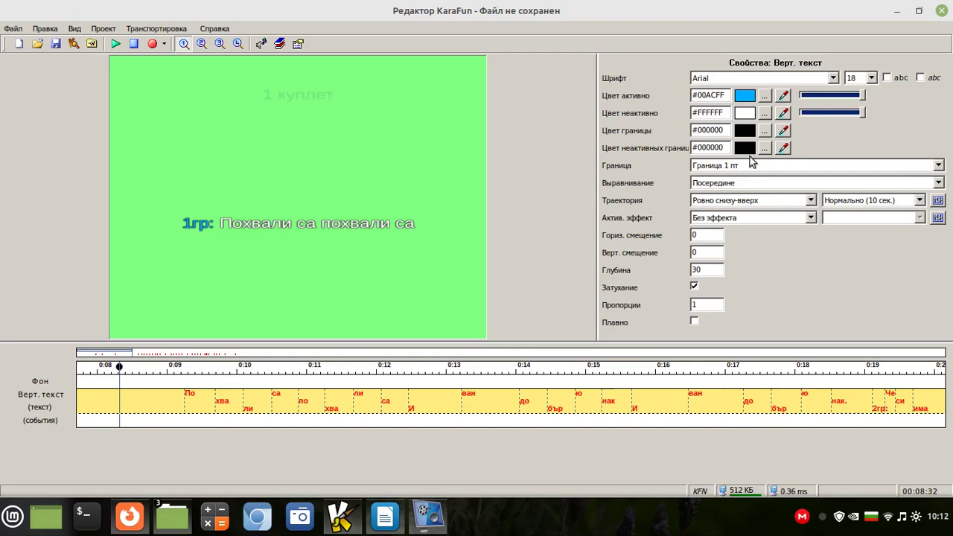
click(184, 44)
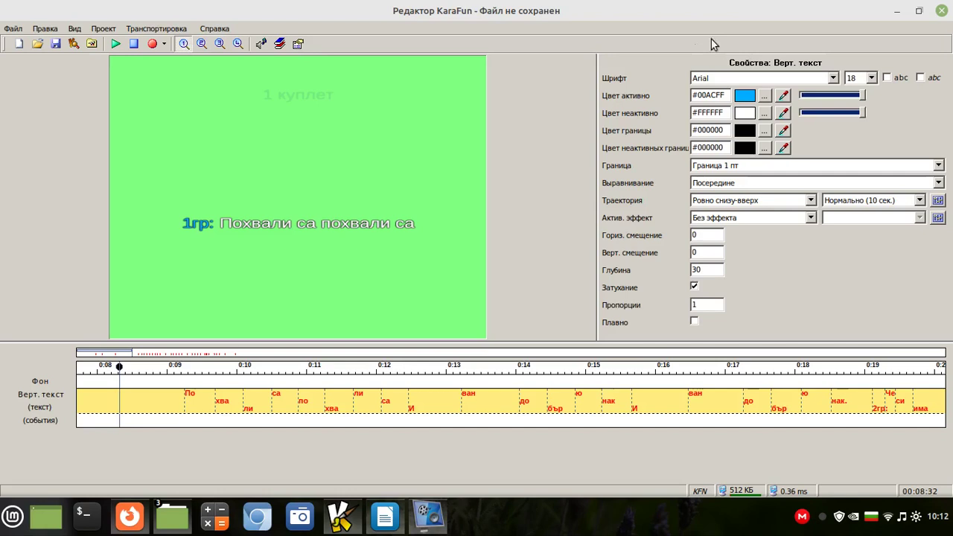
click(833, 79)
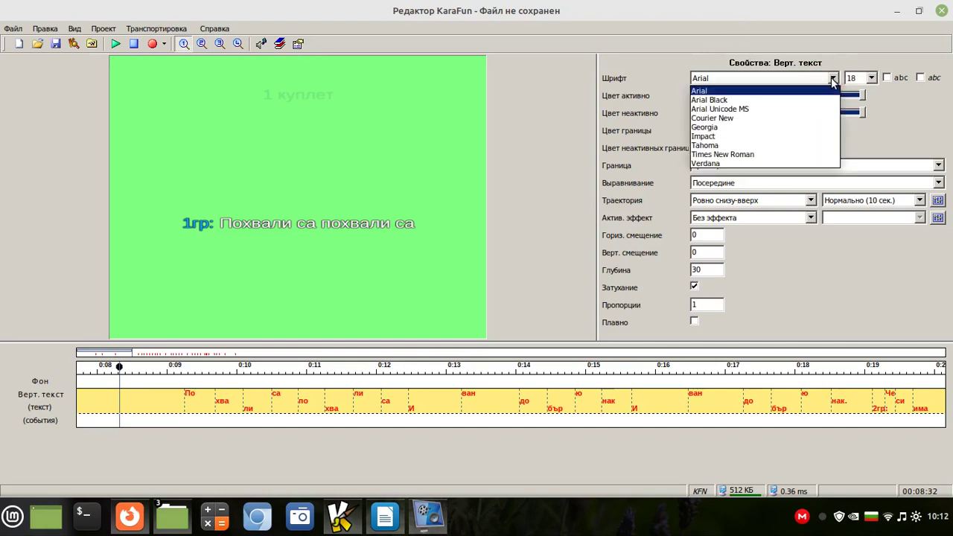
click(764, 155)
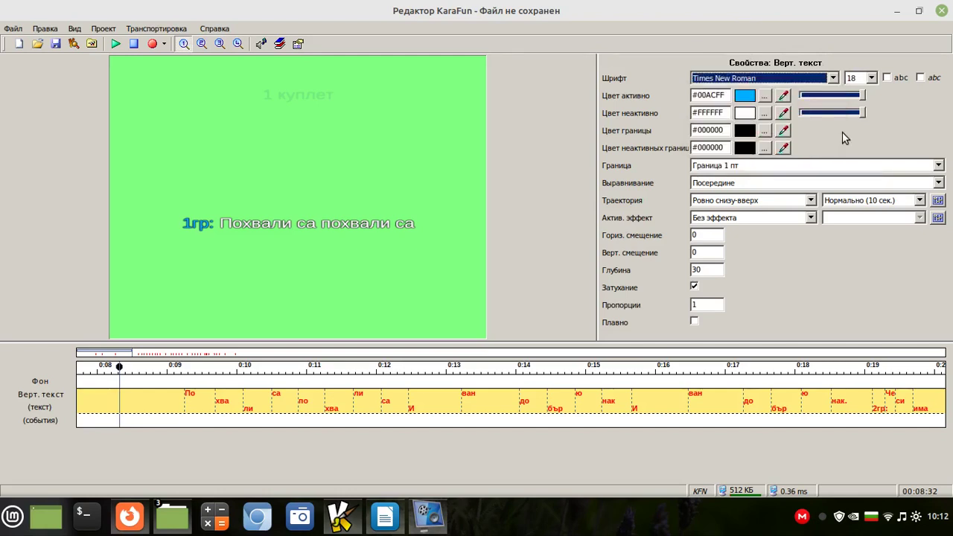
click(871, 78)
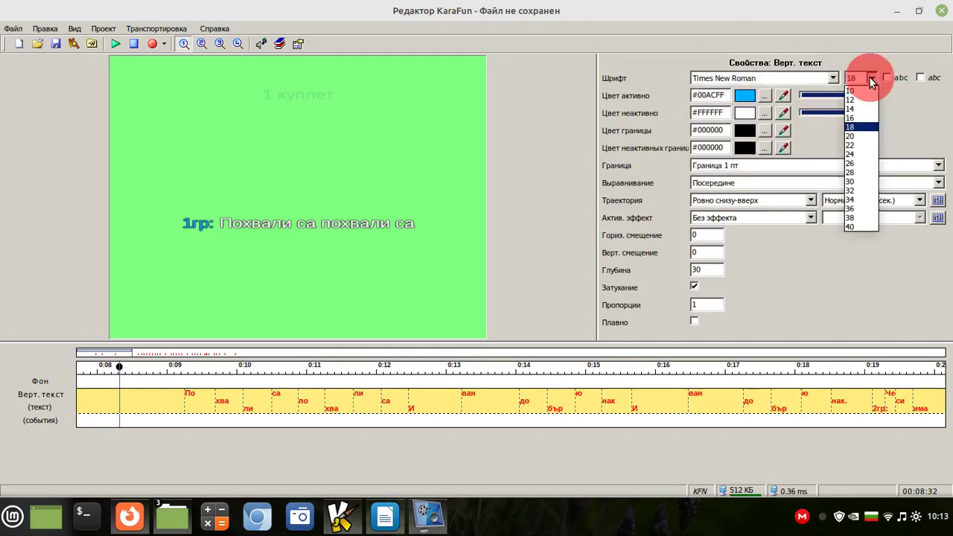
click(858, 155)
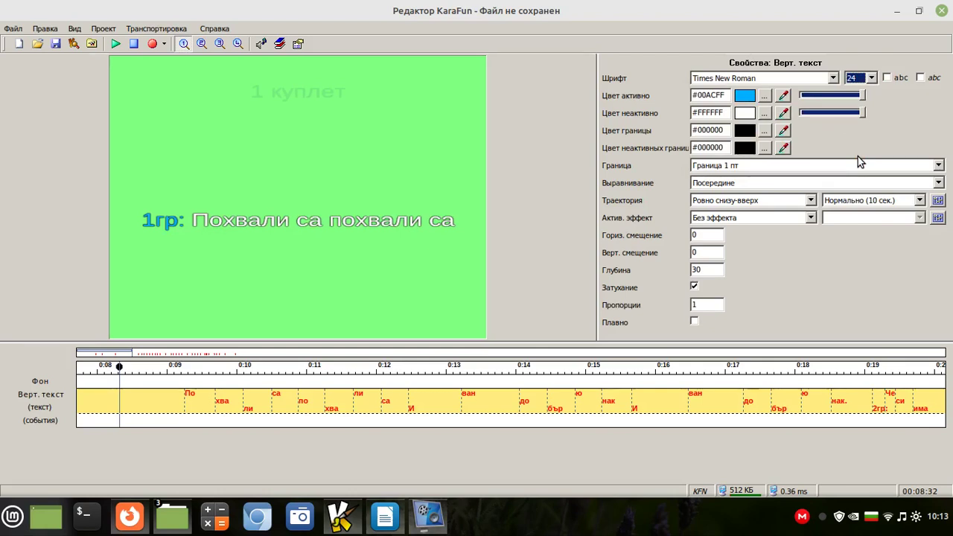
Step: Change the active colour of the vertical text to the basic red #FF0000
click(764, 96)
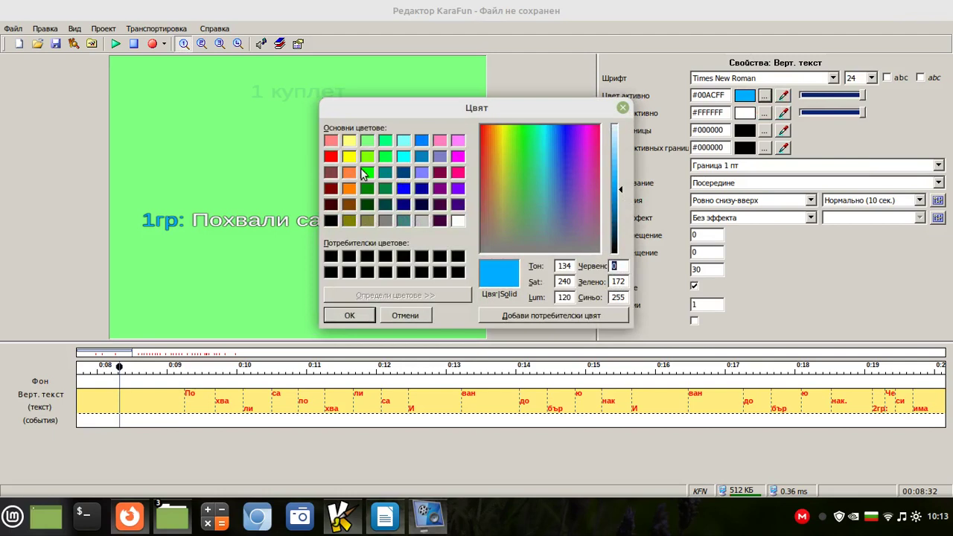
click(331, 156)
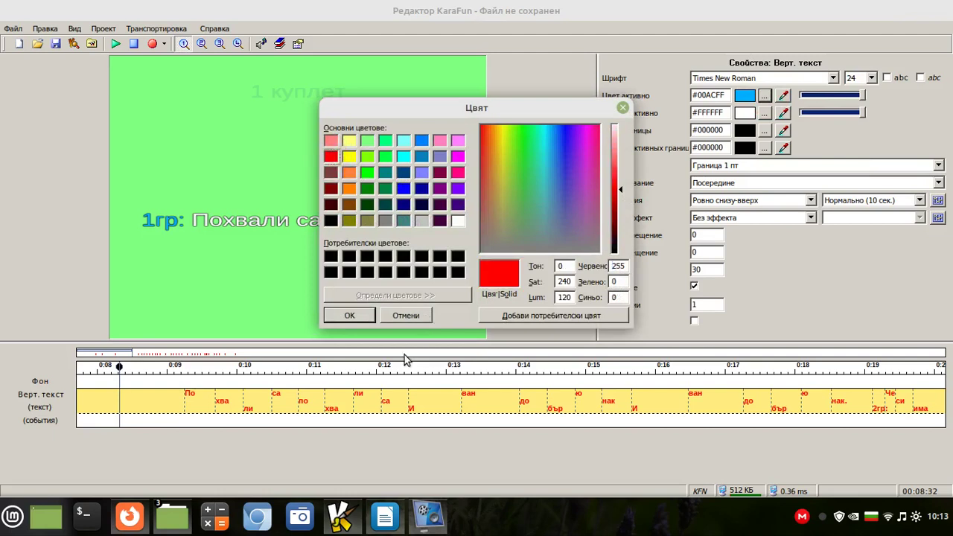
click(341, 316)
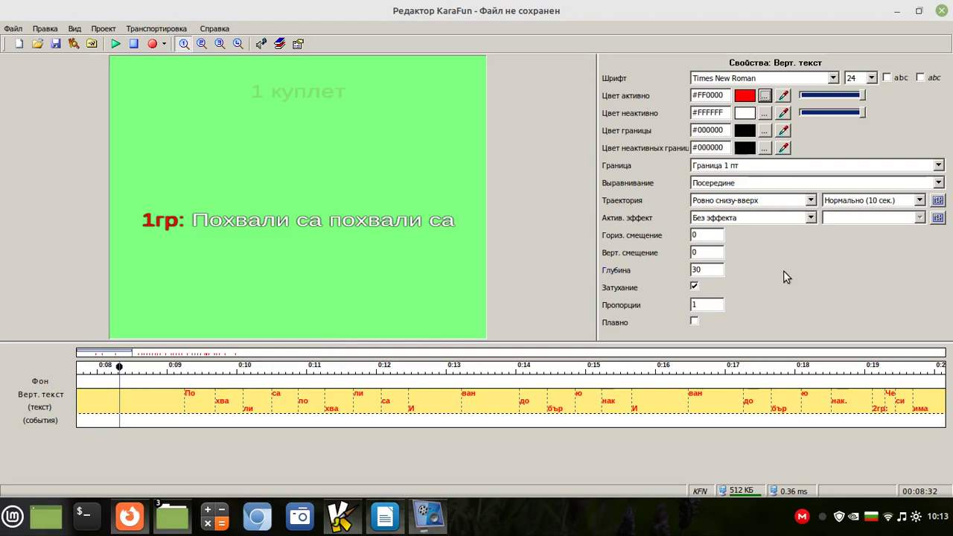
Step: Set the vertical text's active colour to dark blue #000080 and its inactive colour to red #FF0000
click(765, 96)
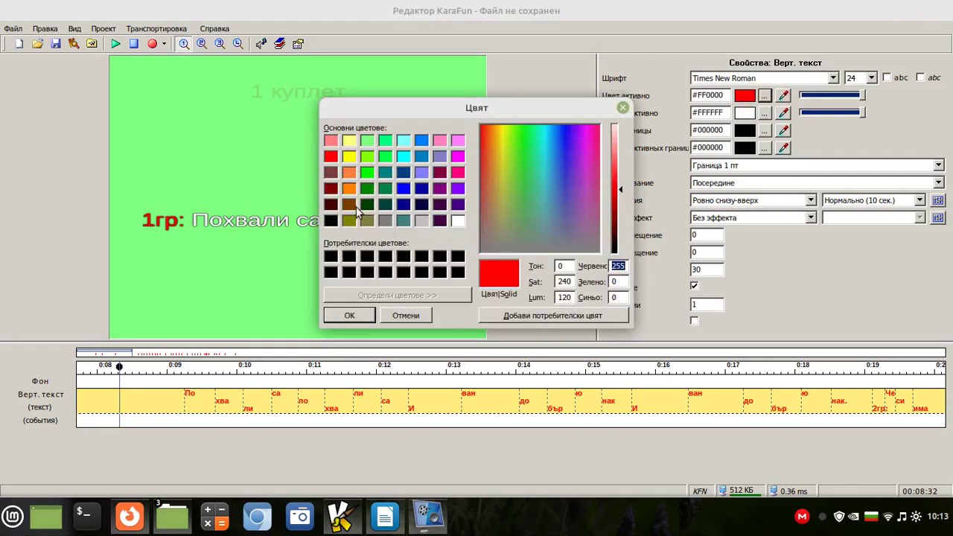
click(403, 204)
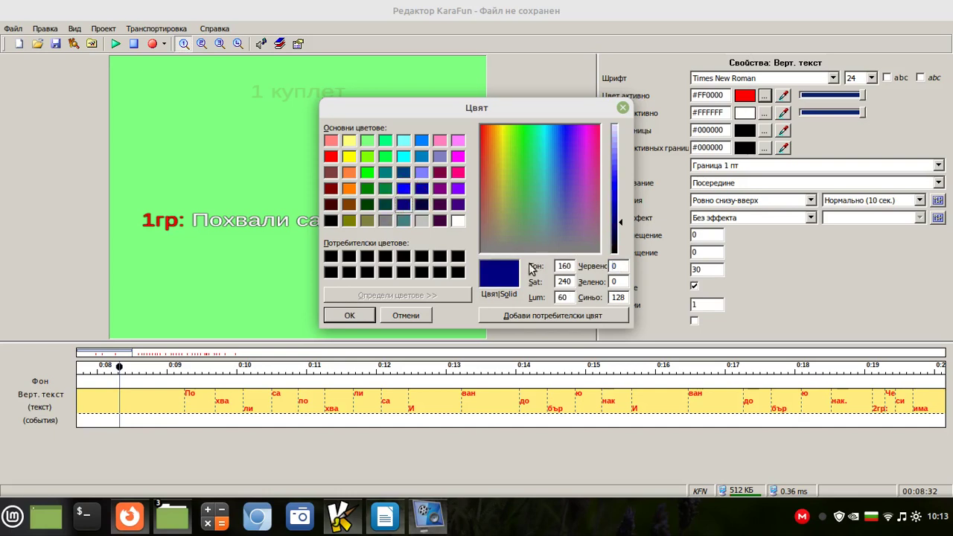
click(349, 317)
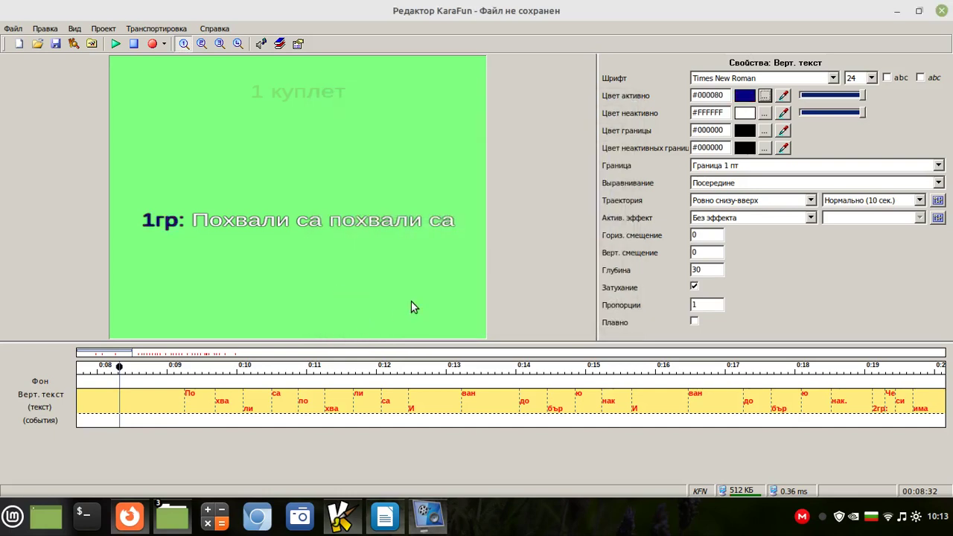
click(765, 114)
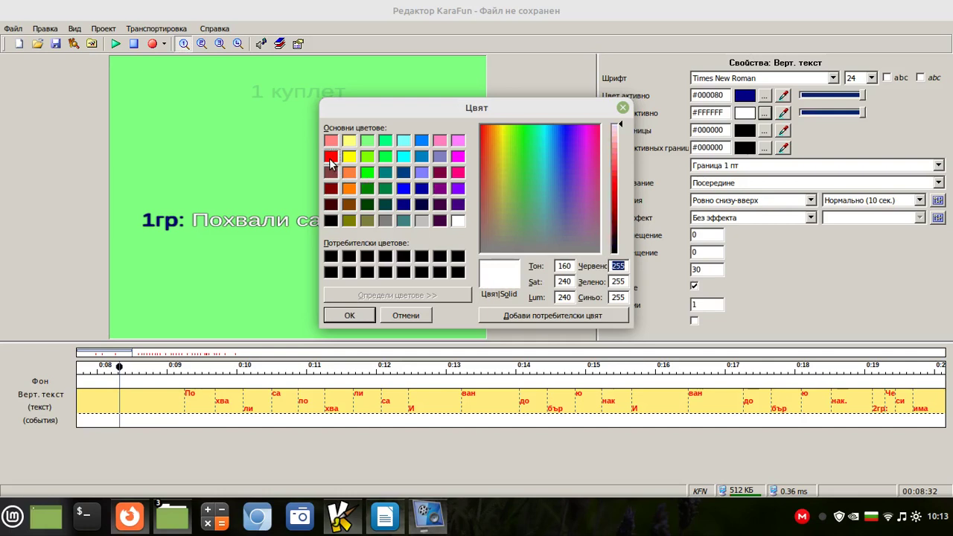
click(331, 156)
click(349, 316)
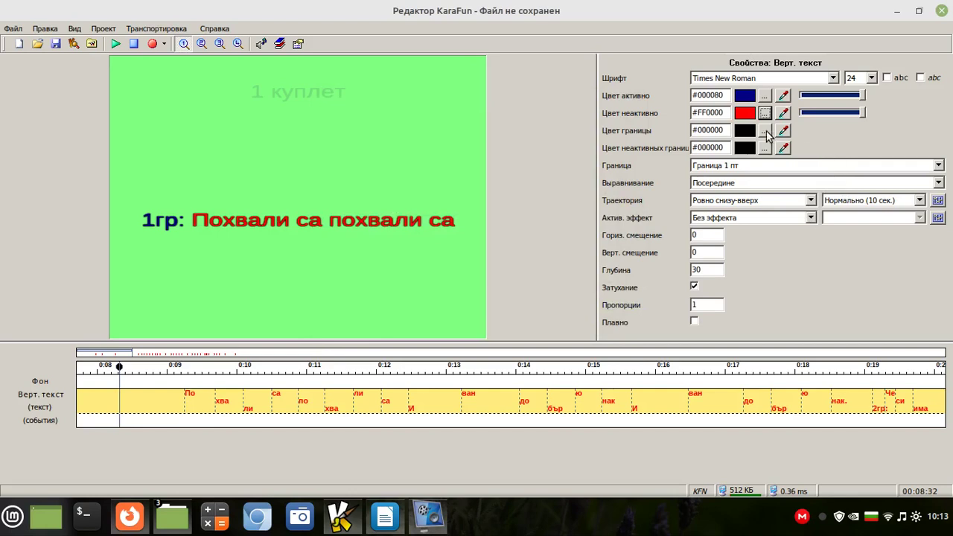
Step: Try a 2 pt border on the vertical text and restore the 1 pt border
click(939, 166)
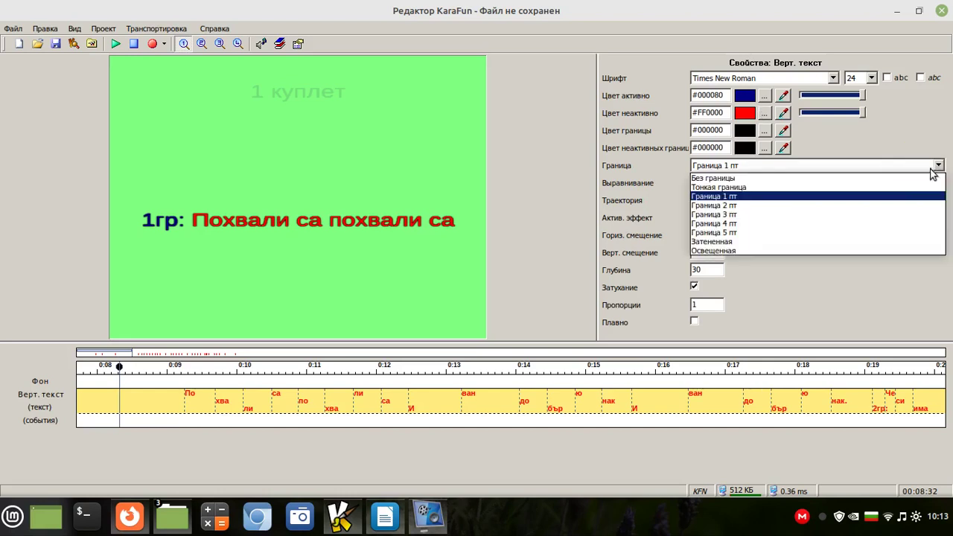
click(747, 208)
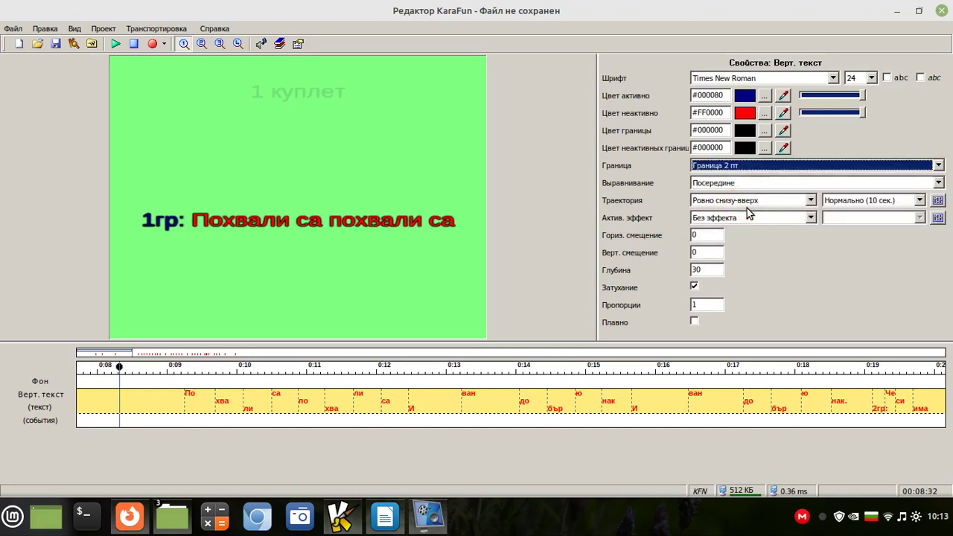
click(938, 168)
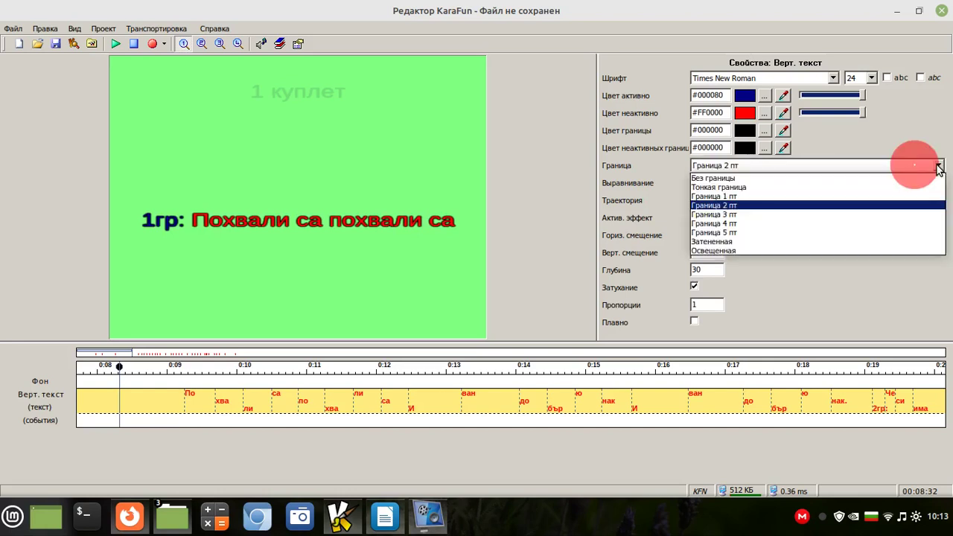
click(735, 198)
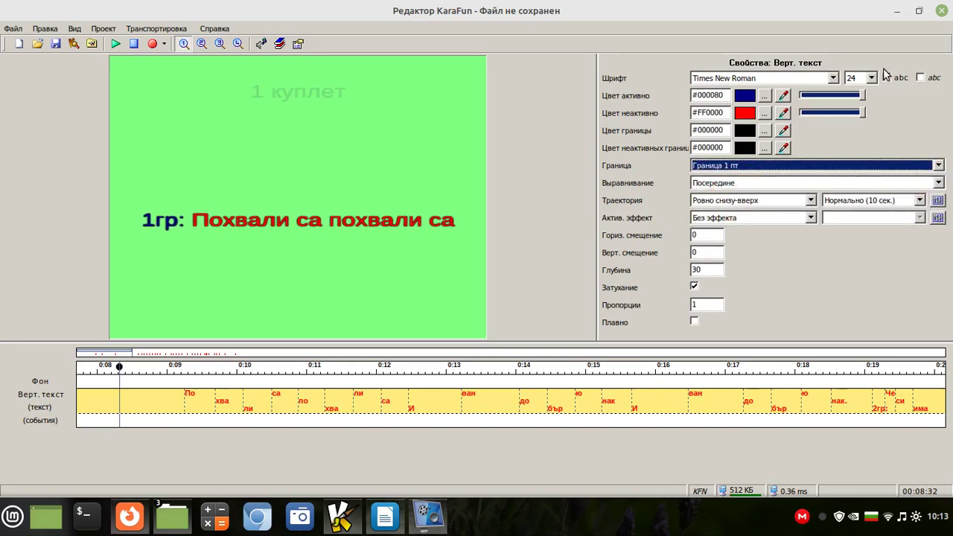
Step: Try left alignment for the vertical text and restore the centred alignment
click(939, 183)
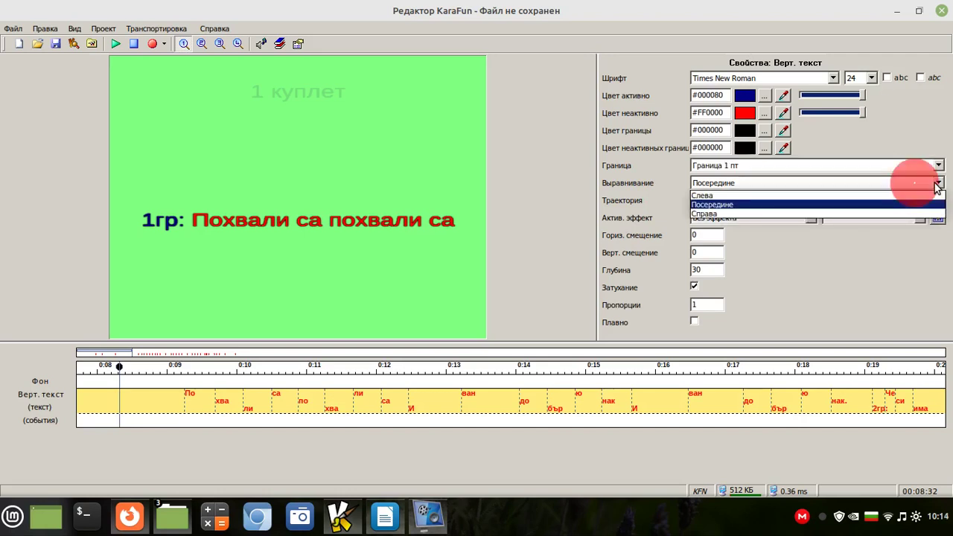
click(853, 196)
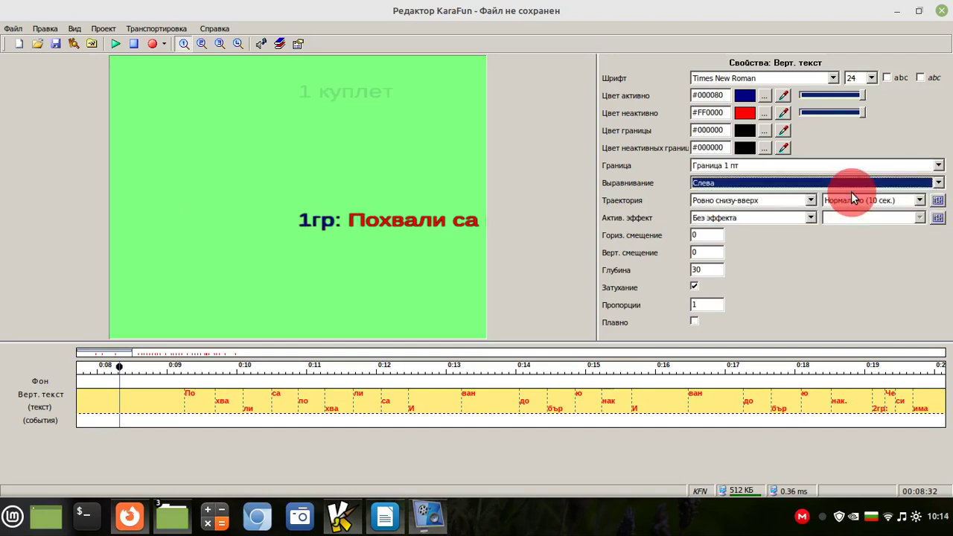
click(938, 183)
click(901, 203)
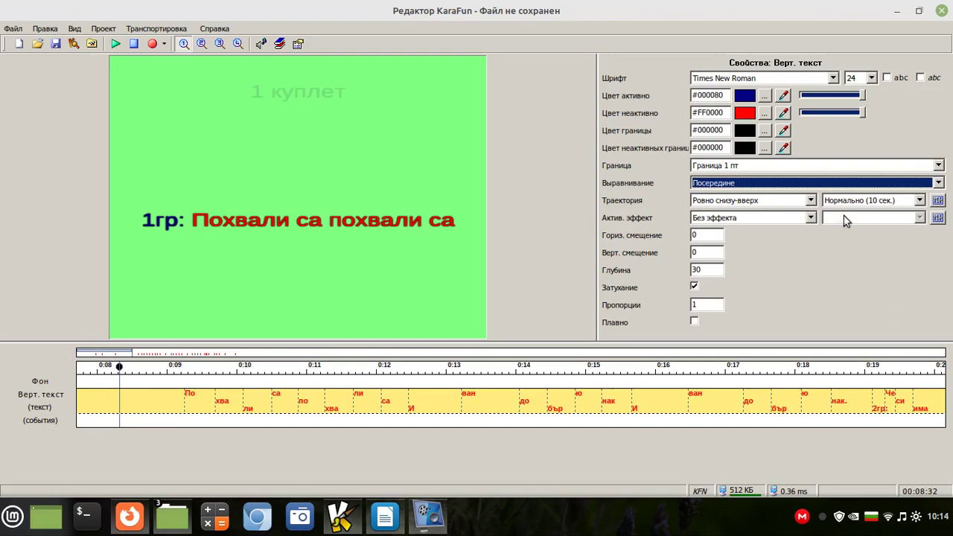
Step: Try the "Звездные войны" trajectory for the vertical text and play the verse from about 0:08 to preview it
click(811, 201)
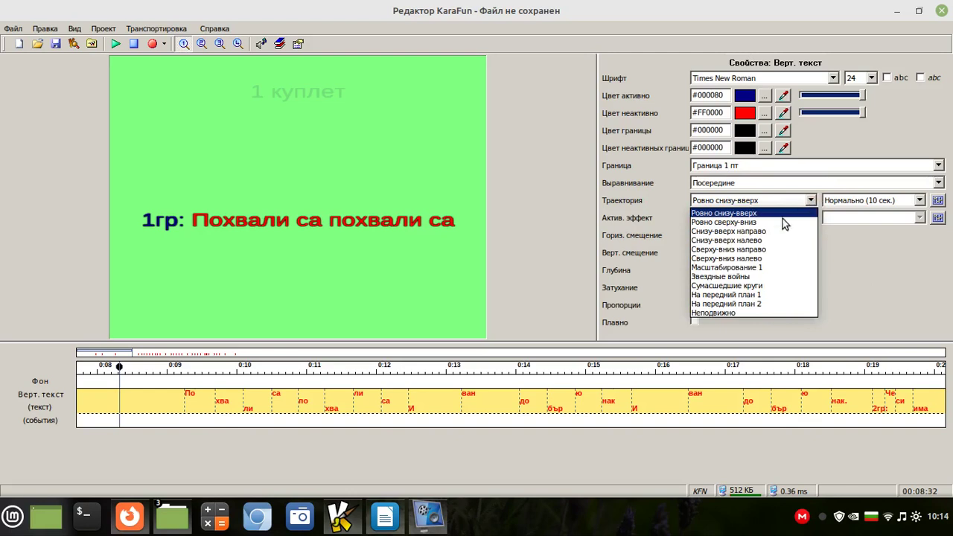
click(741, 276)
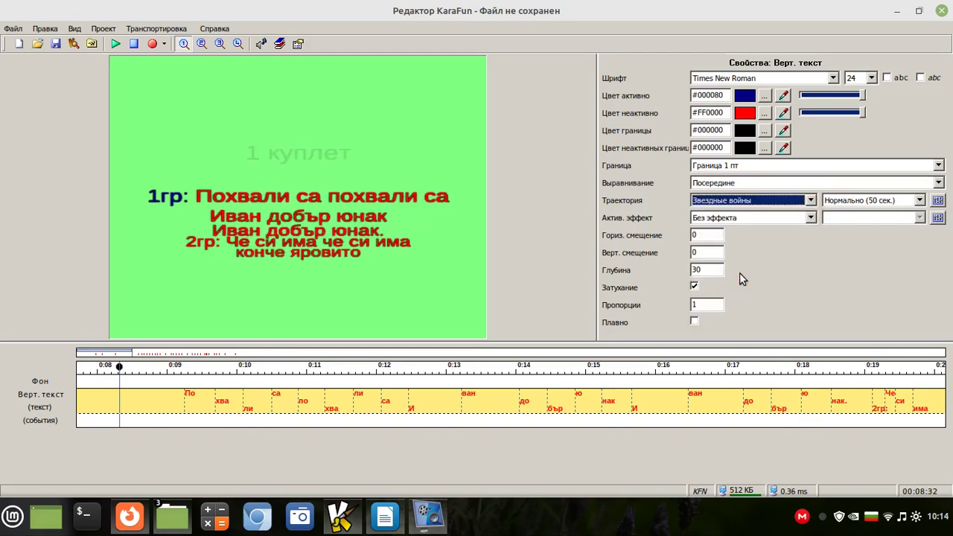
click(117, 45)
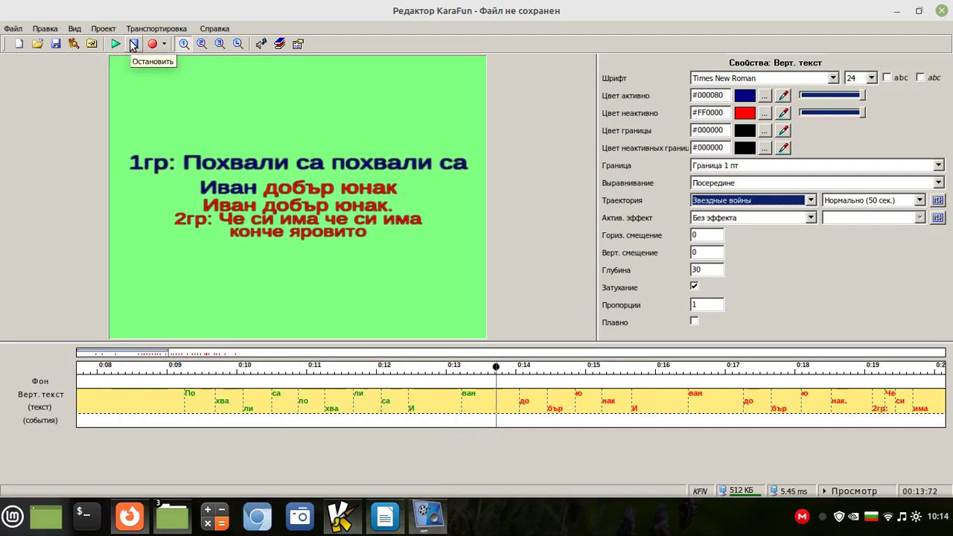
click(133, 45)
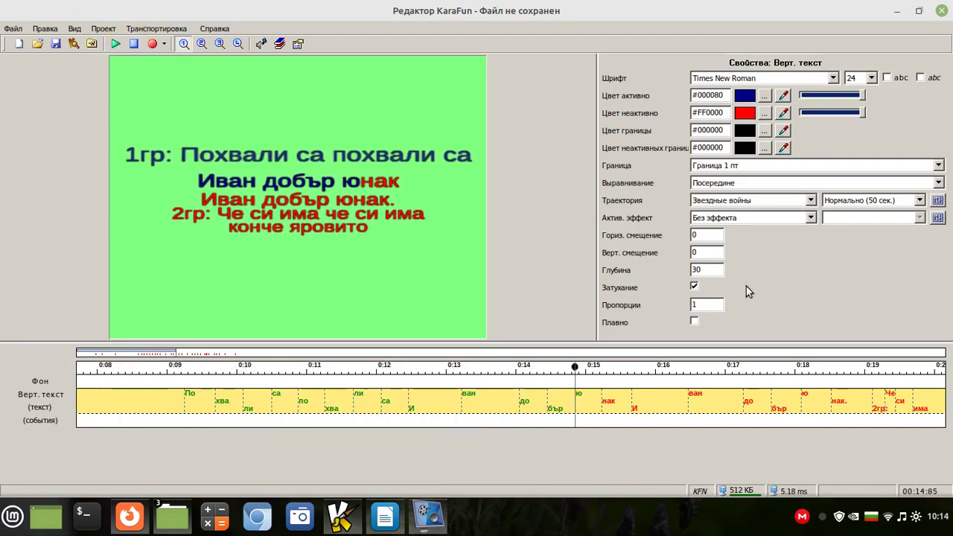
Step: Set the total time of the "Звездные войны" trajectory to 42 in its additional parameters
click(938, 201)
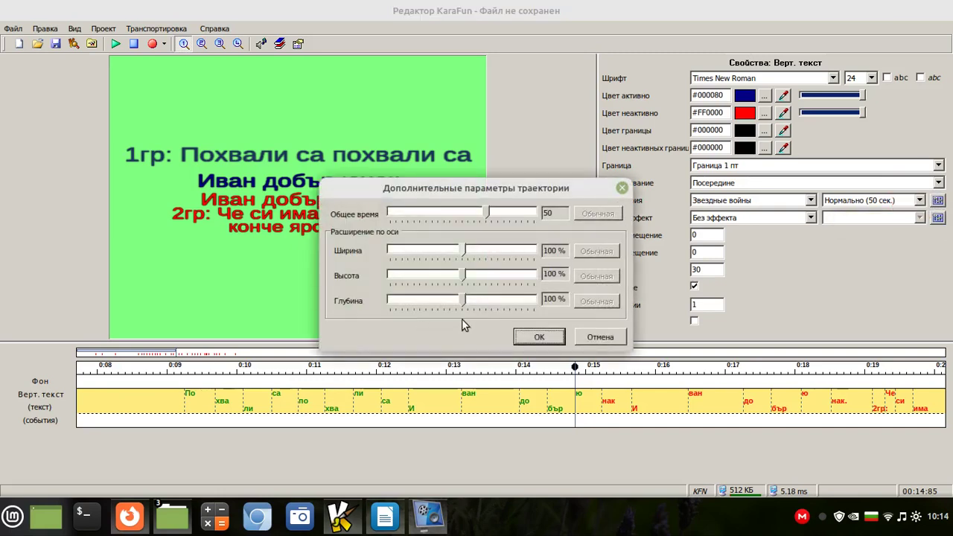
mouse_move(487, 215)
mouse_down()
mouse_move(499, 218)
mouse_move(418, 226)
mouse_move(492, 228)
mouse_move(482, 227)
mouse_up()
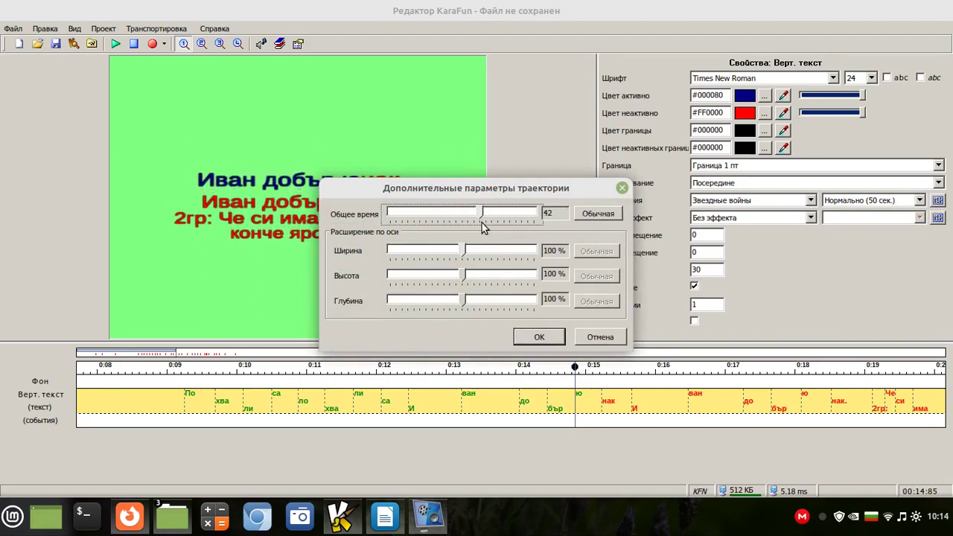
click(539, 338)
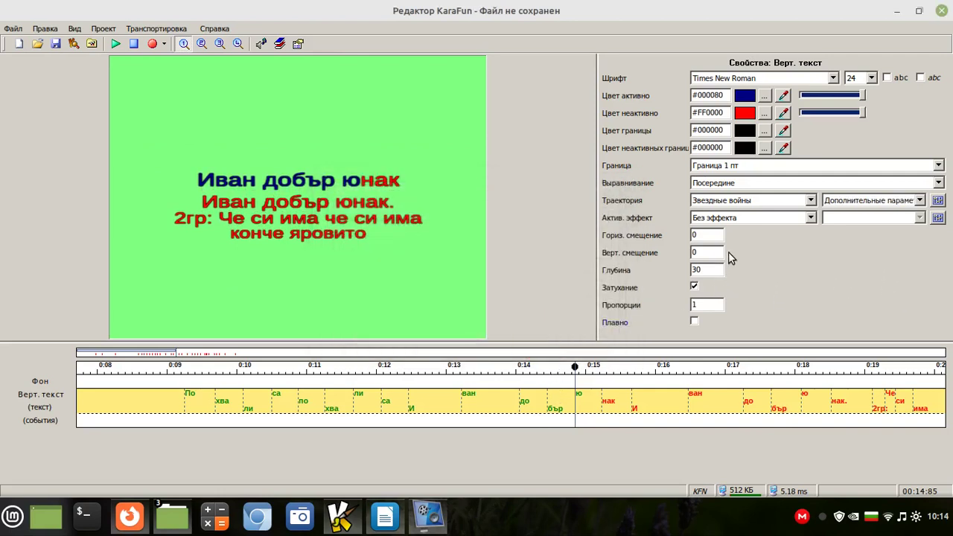
Step: Try the active effects "Уменьшение", "Толчок и увеличение" and "Стрельба по голубям", and preview the last one by playing from about 0:09
click(812, 218)
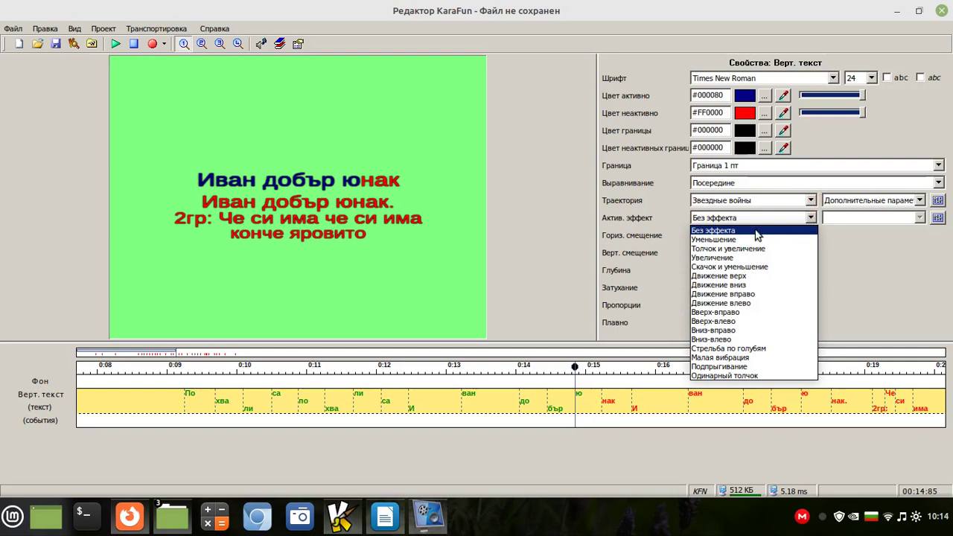
click(726, 241)
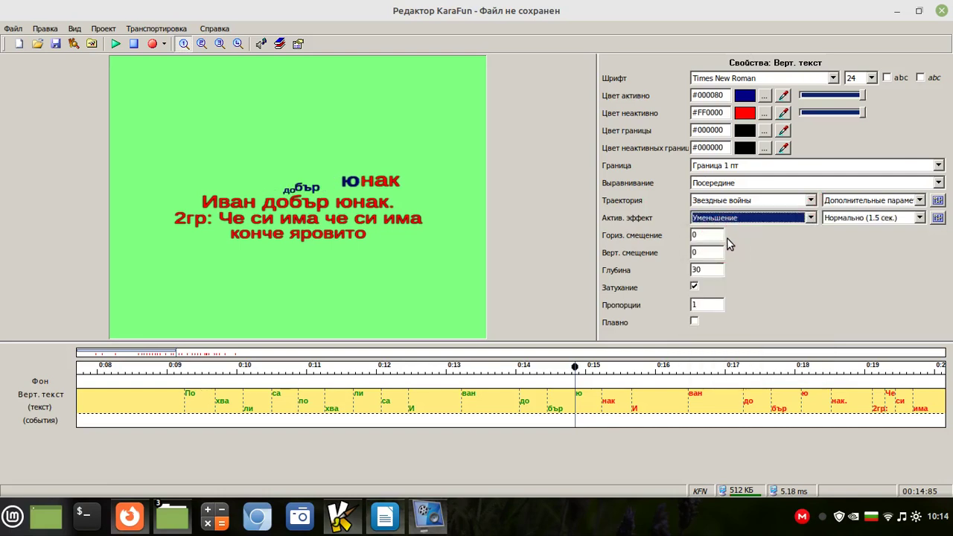
click(812, 216)
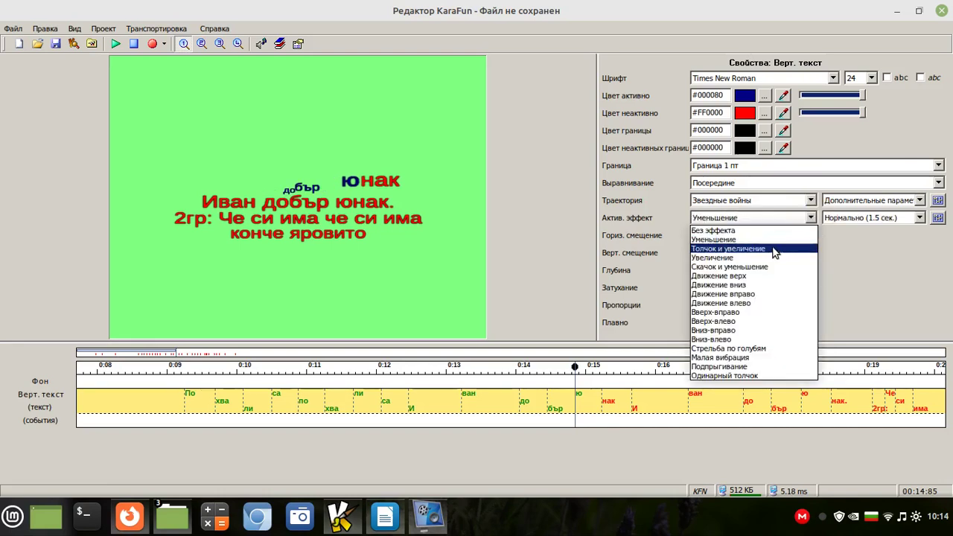
click(772, 248)
click(810, 218)
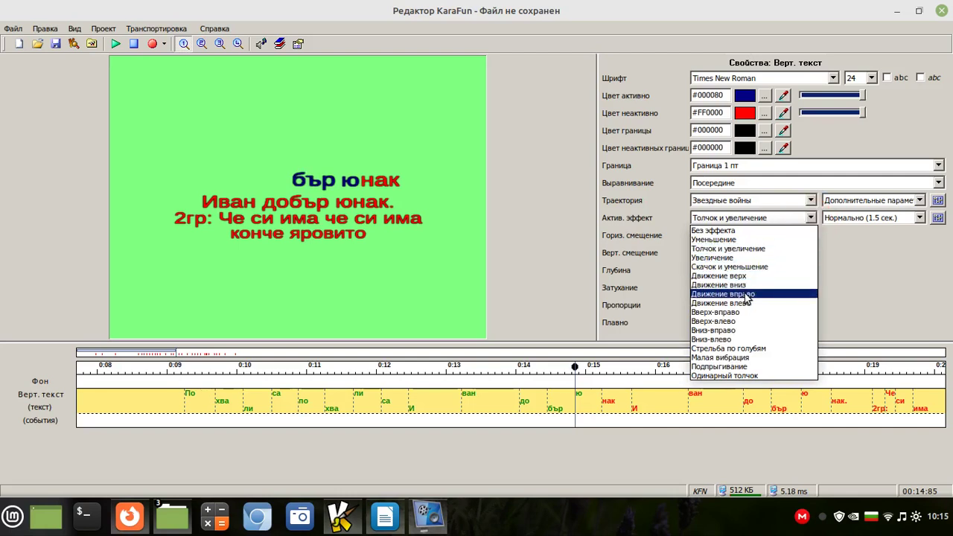
click(736, 348)
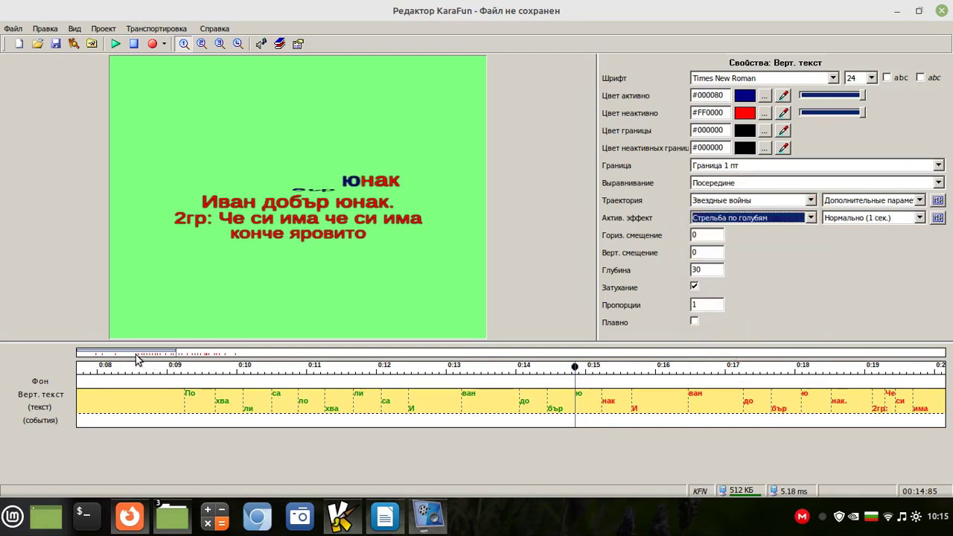
click(177, 370)
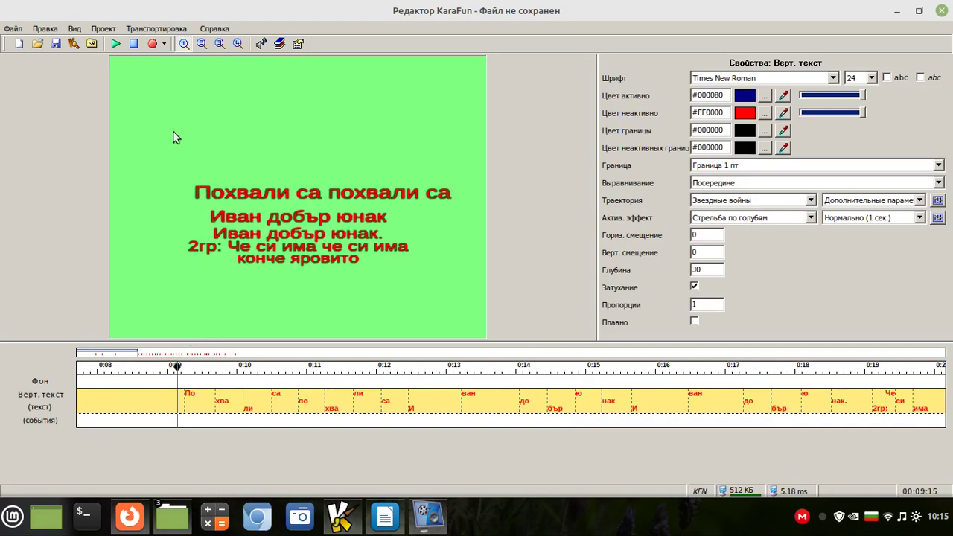
click(114, 45)
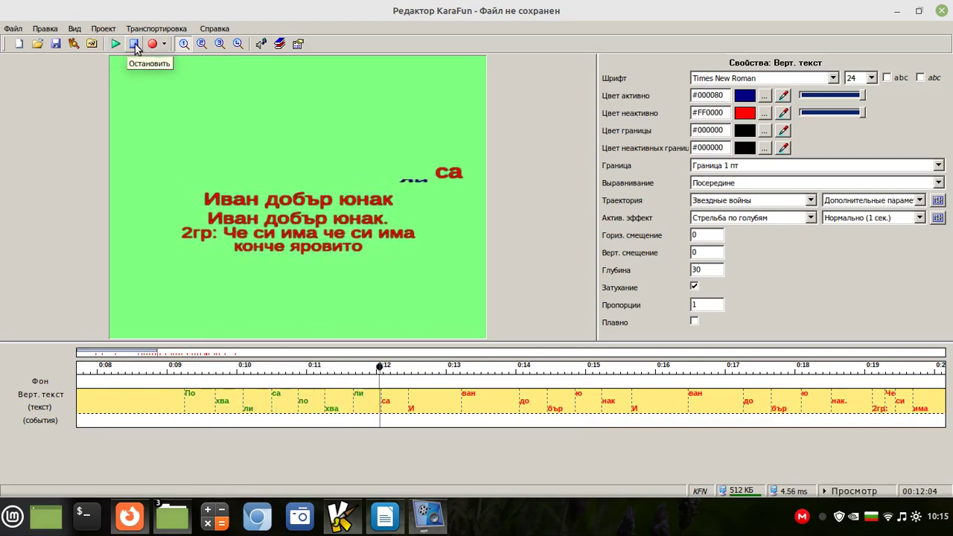
click(134, 45)
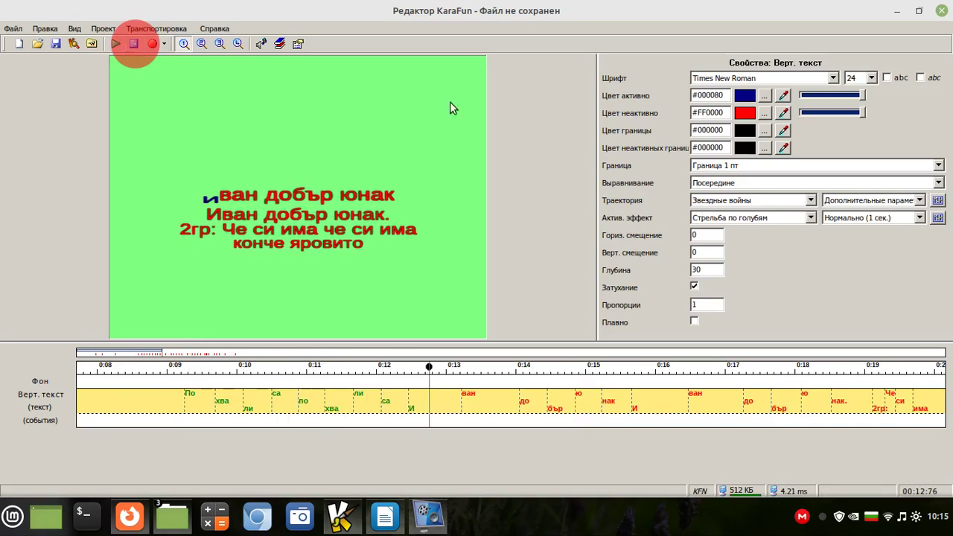
Step: Restore the vertical text's trajectory to "Ровно снизу-вверх" and its active effect to "Без эффекта"
click(810, 201)
click(817, 213)
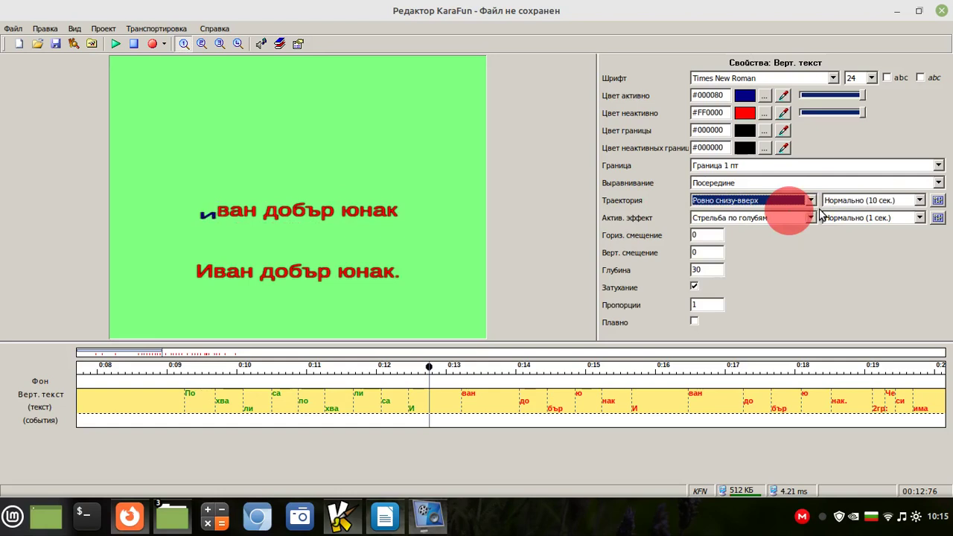
click(811, 218)
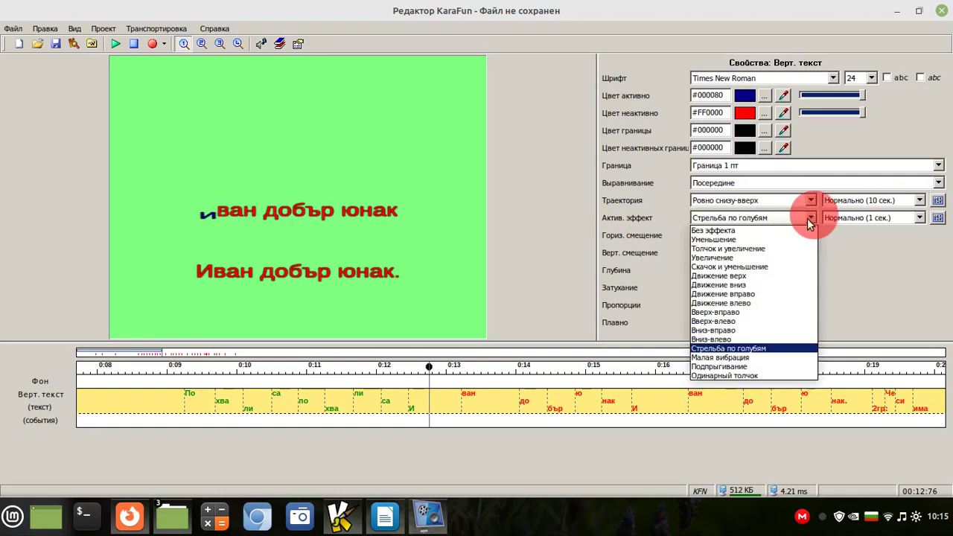
click(761, 230)
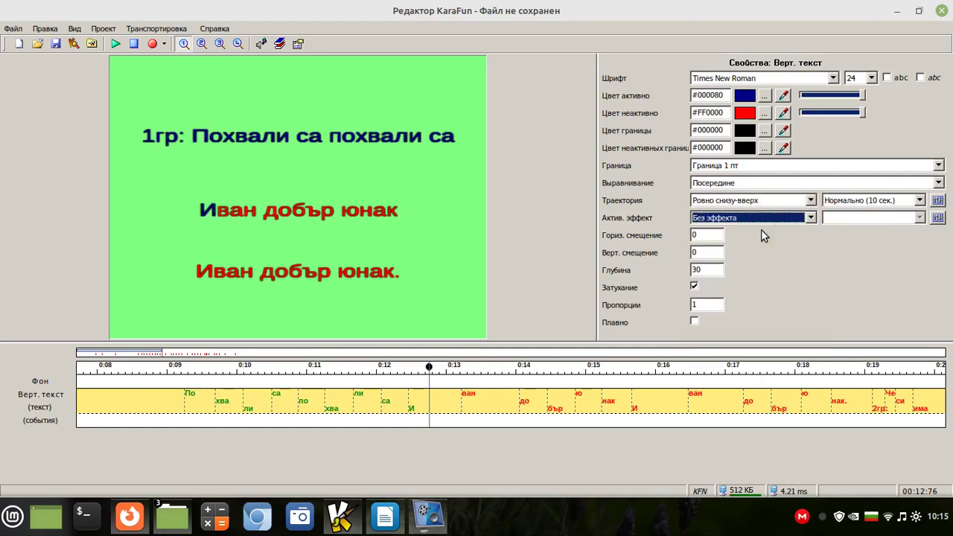
Step: Shift the syllable "до" of the second "Иван добър юнак" earlier to about 0:16.9 and check the timing by playing from about 0:16
click(133, 47)
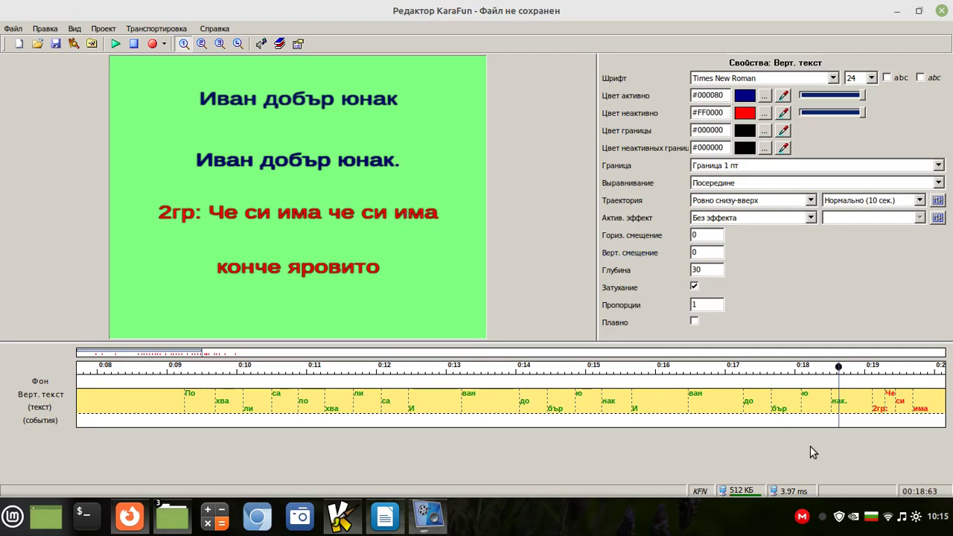
mouse_move(748, 405)
mouse_down()
mouse_move(732, 408)
mouse_move(756, 408)
mouse_move(723, 408)
mouse_move(736, 411)
mouse_up()
drag(736, 410, 721, 411)
click(664, 369)
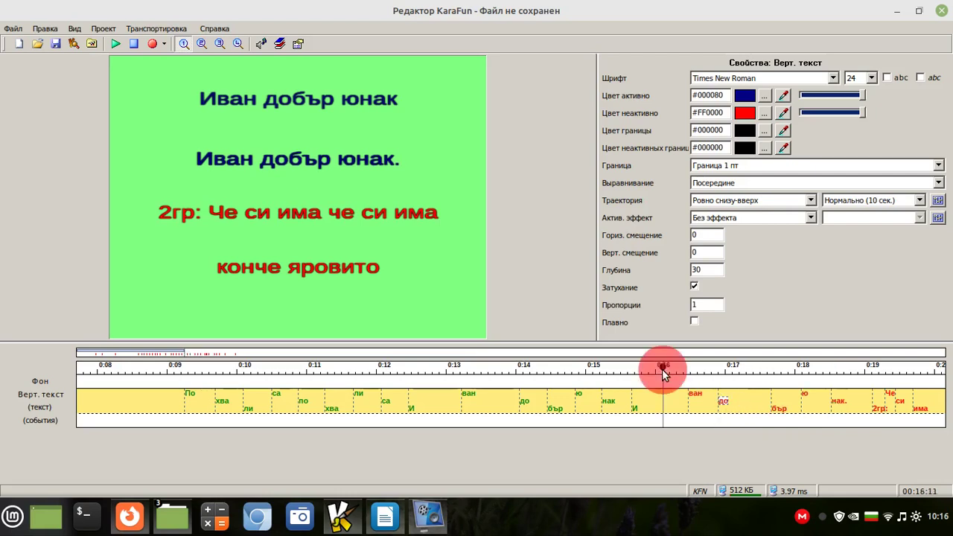
click(114, 44)
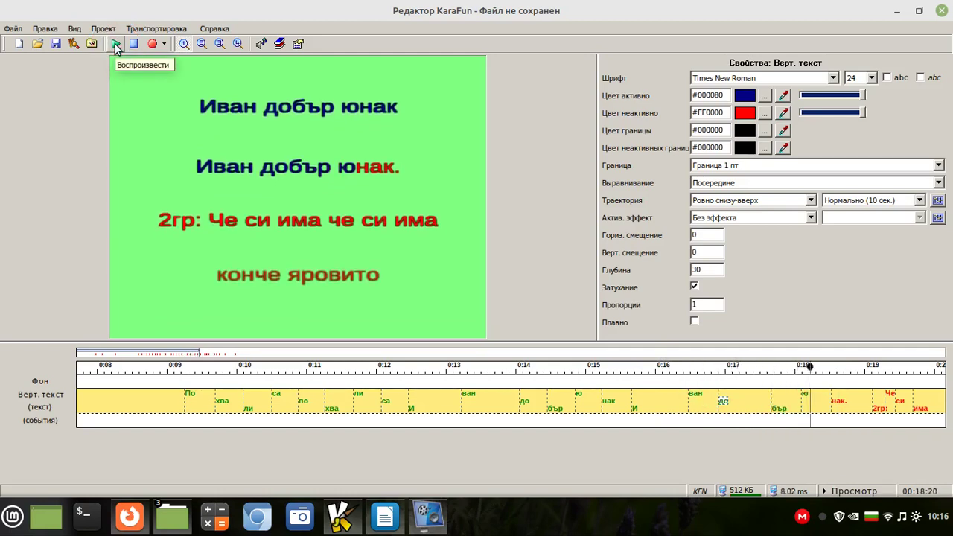
click(132, 44)
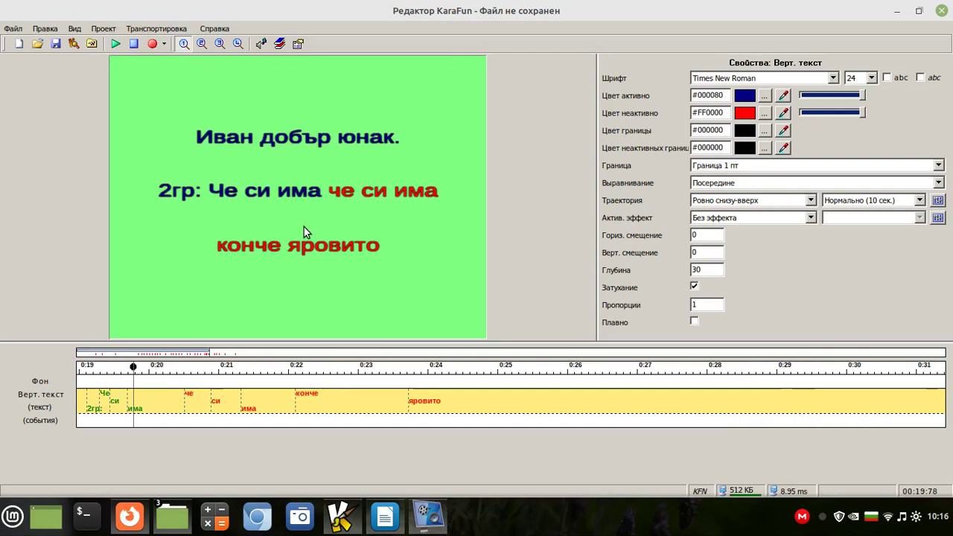
Step: Shift the "2гр:" marker earlier to about 0:18.7 and place the playhead just after it at about 0:18.9
click(91, 355)
click(747, 365)
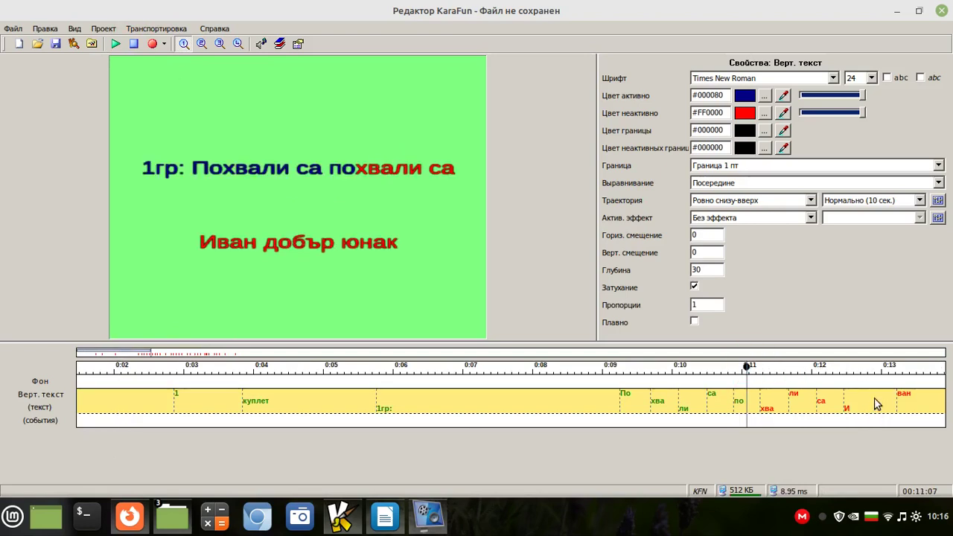
click(859, 372)
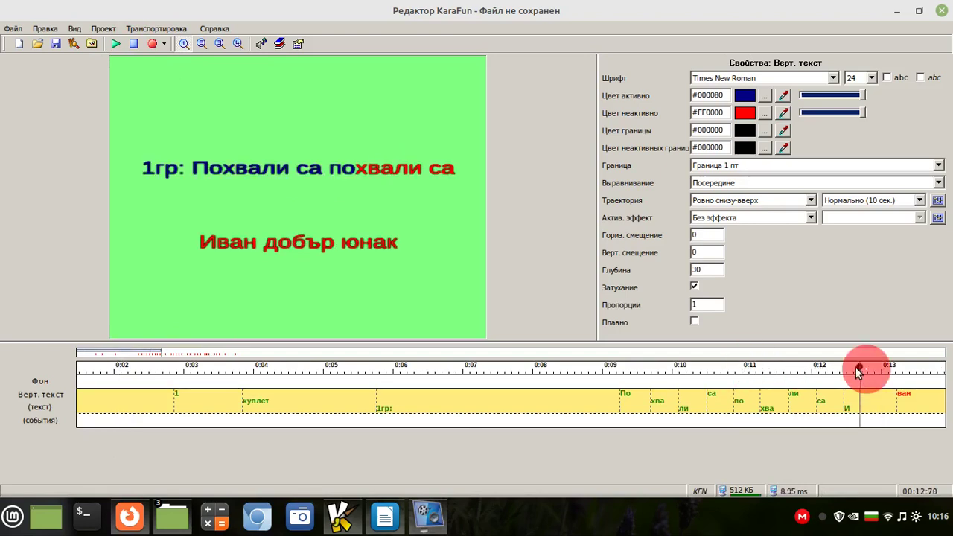
click(920, 370)
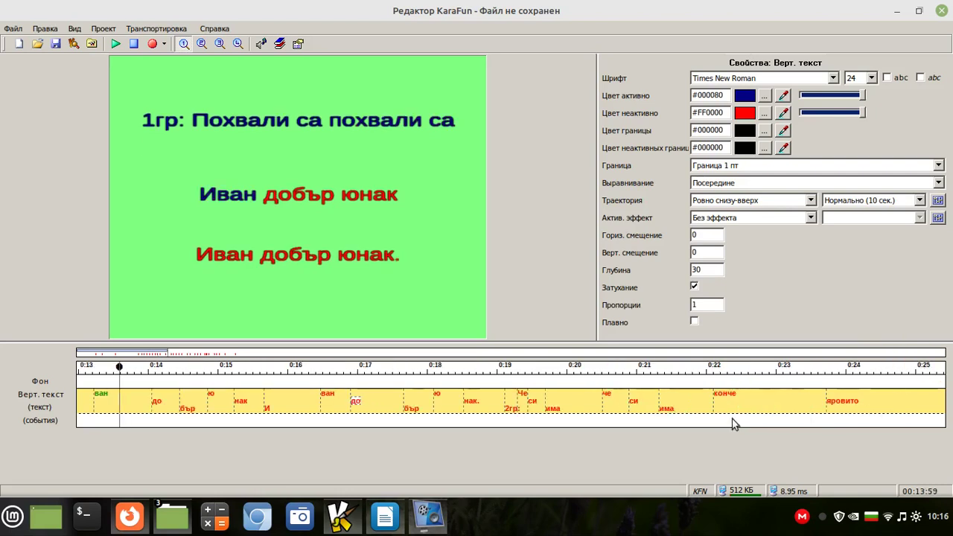
click(483, 370)
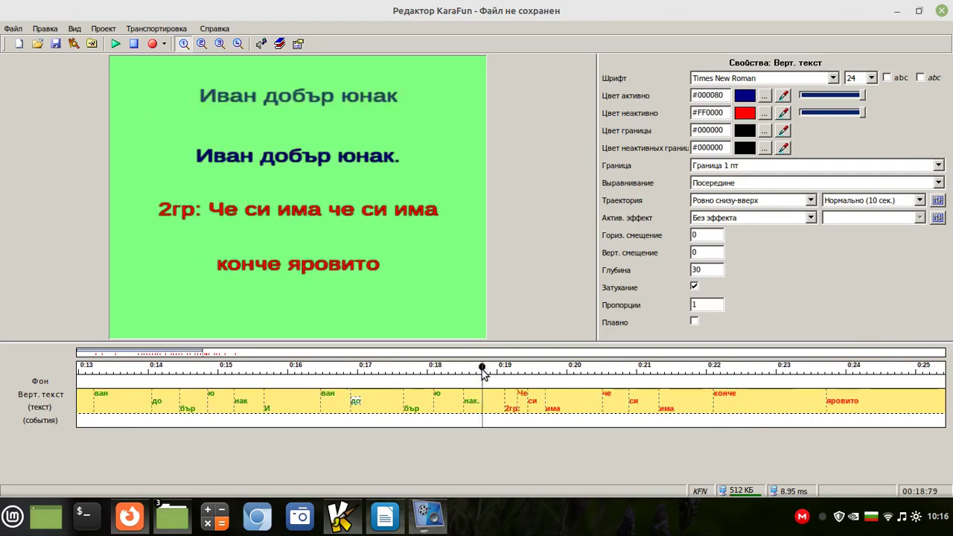
click(482, 371)
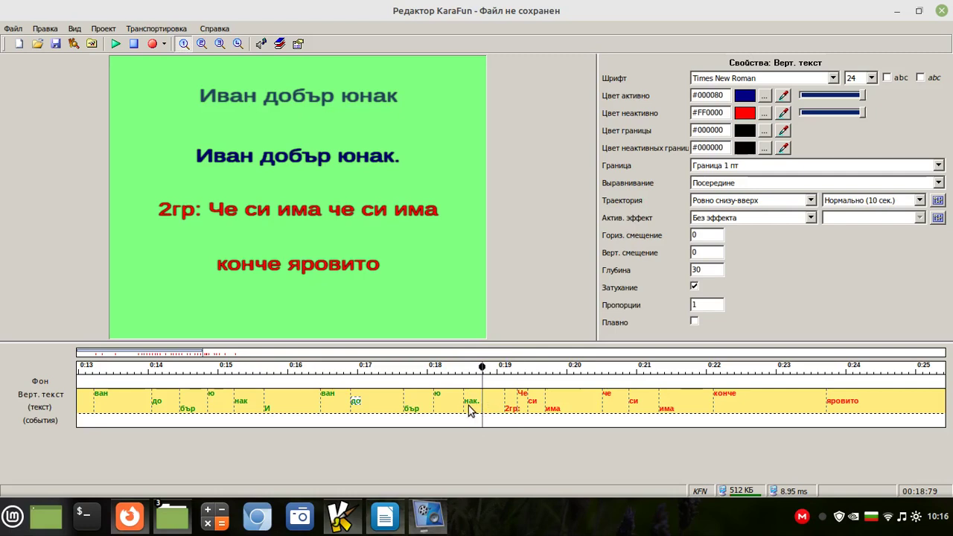
click(512, 413)
drag(512, 413, 485, 410)
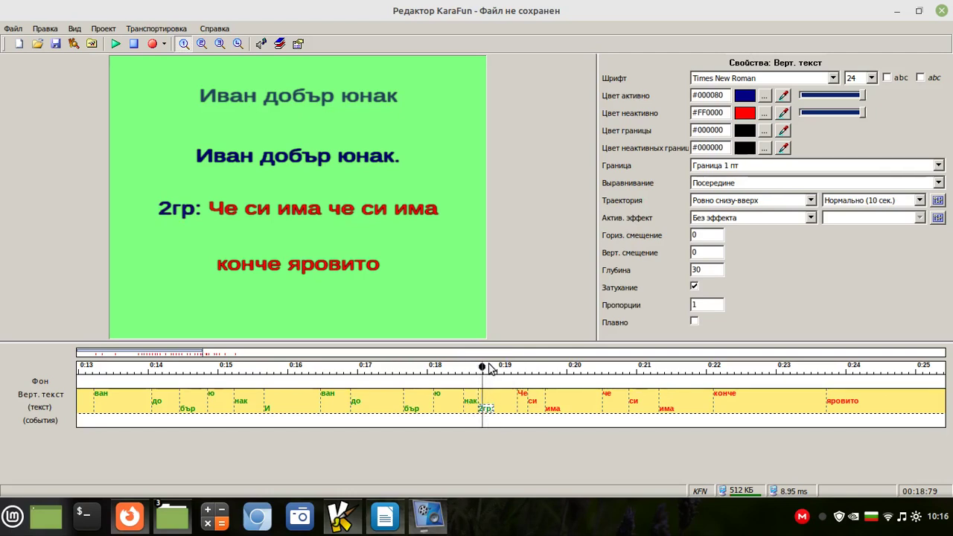
drag(482, 368, 494, 370)
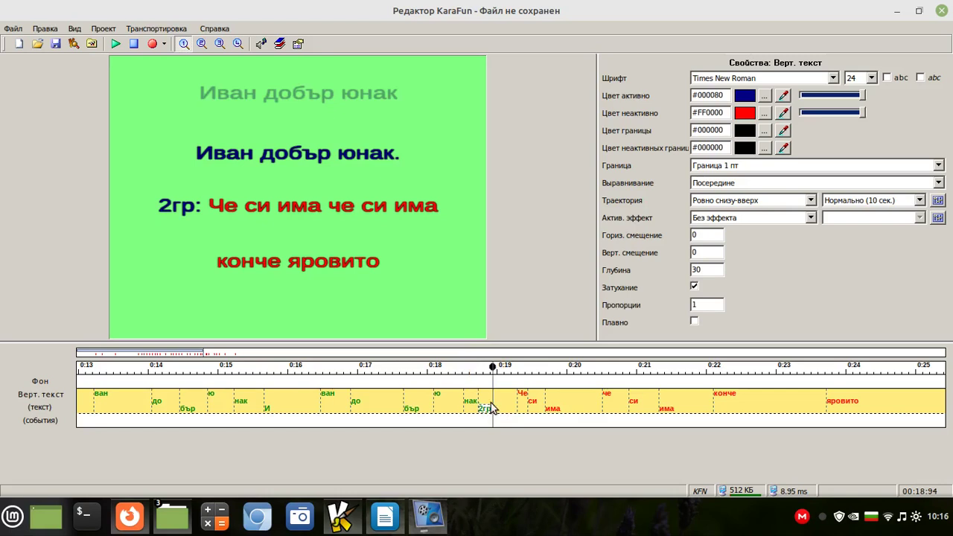
right_click(492, 410)
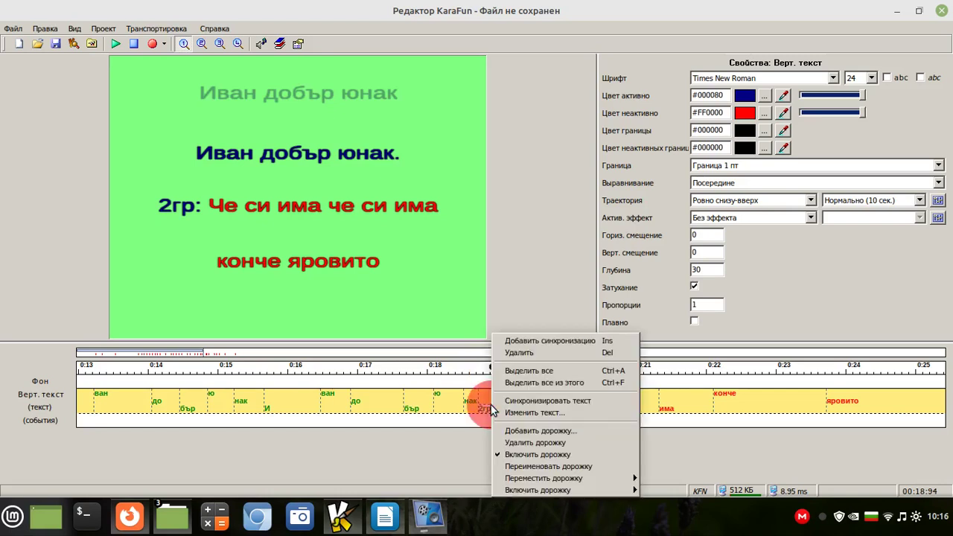
click(534, 402)
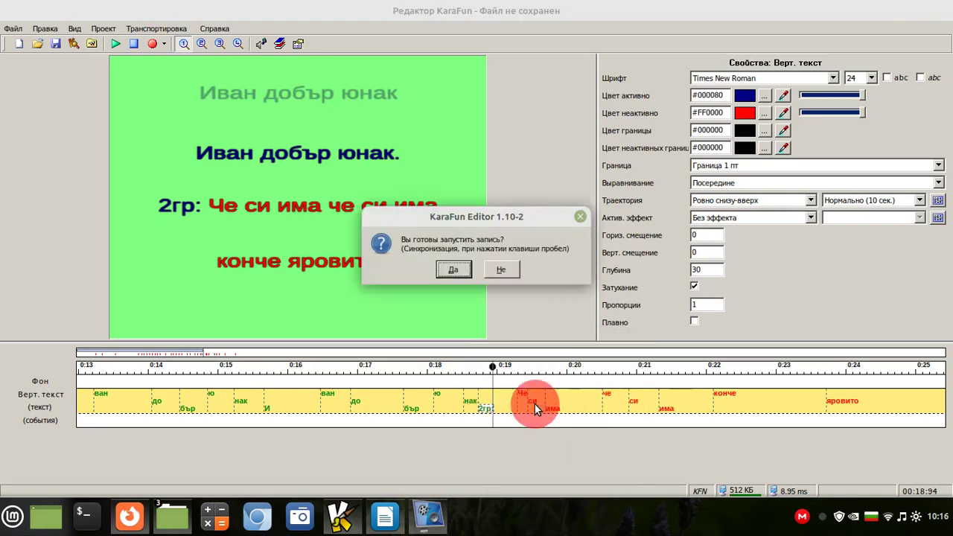
click(496, 270)
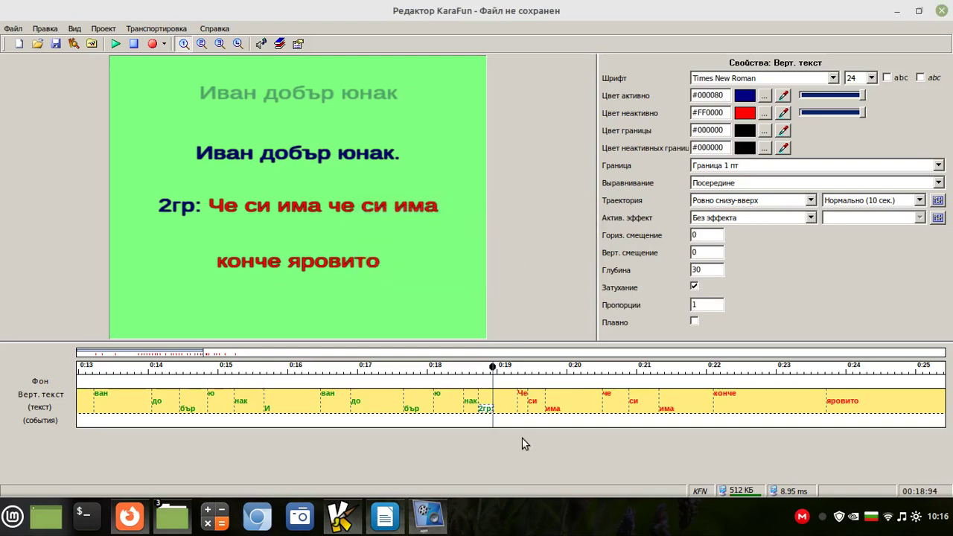
Step: Open the song text for editing and divide both "има" words in the "2гр: Че си има че си има" line as "и/ма"
right_click(507, 409)
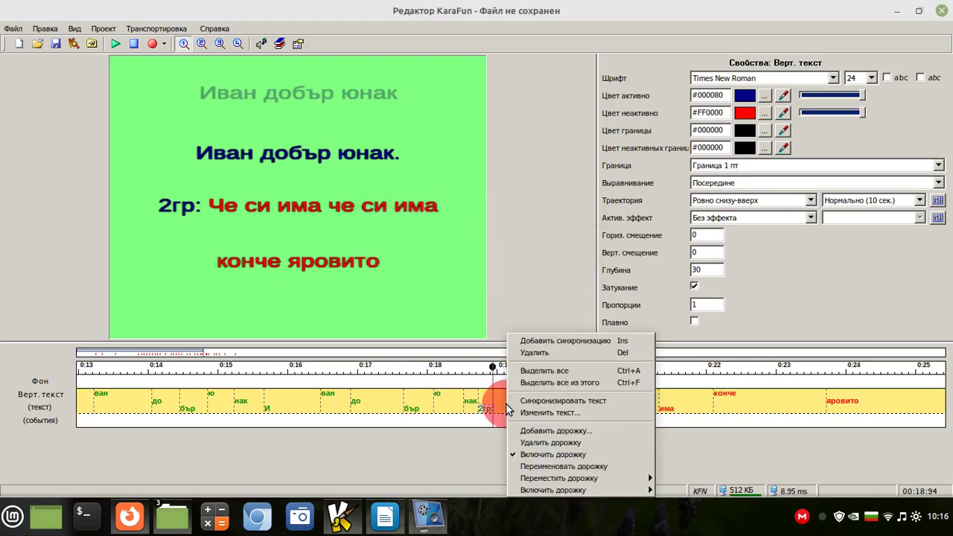
click(564, 414)
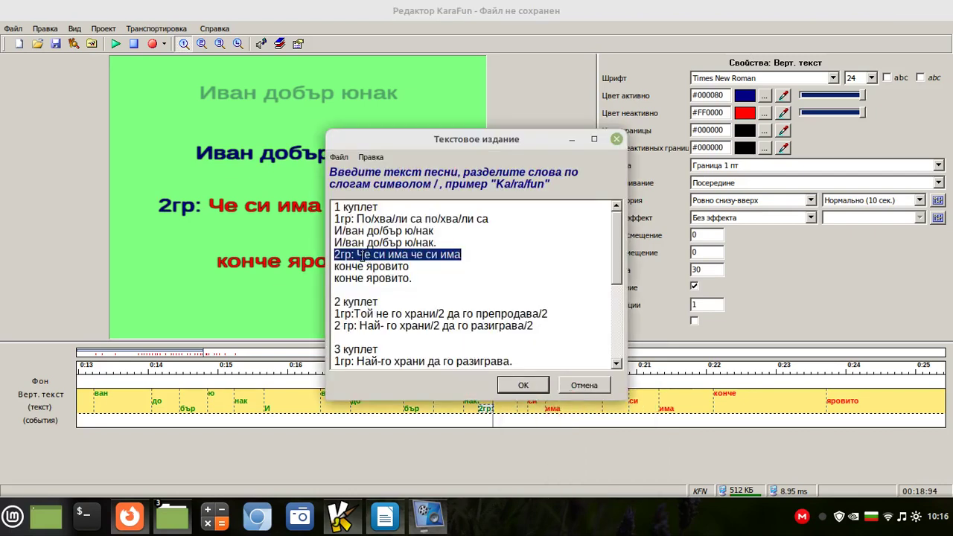
click(375, 253)
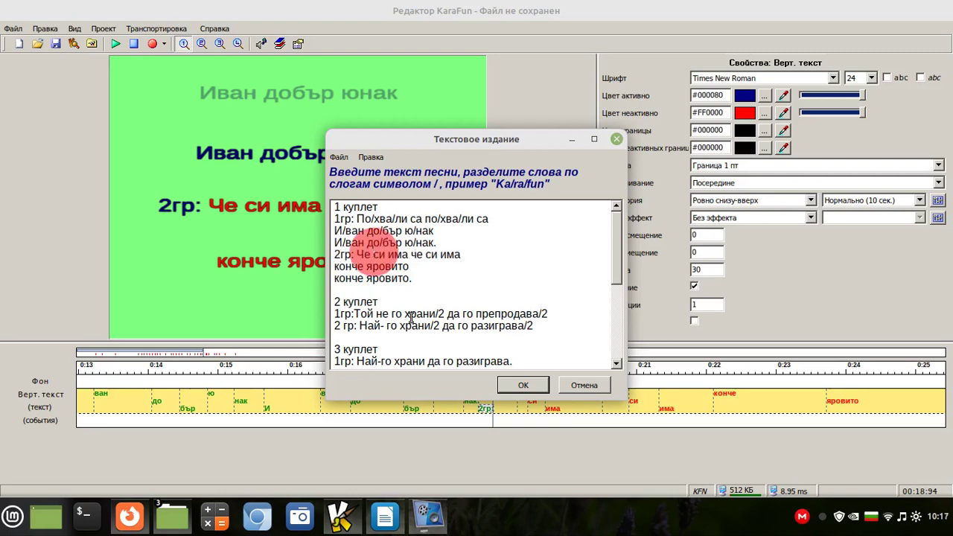
click(394, 256)
text(/)
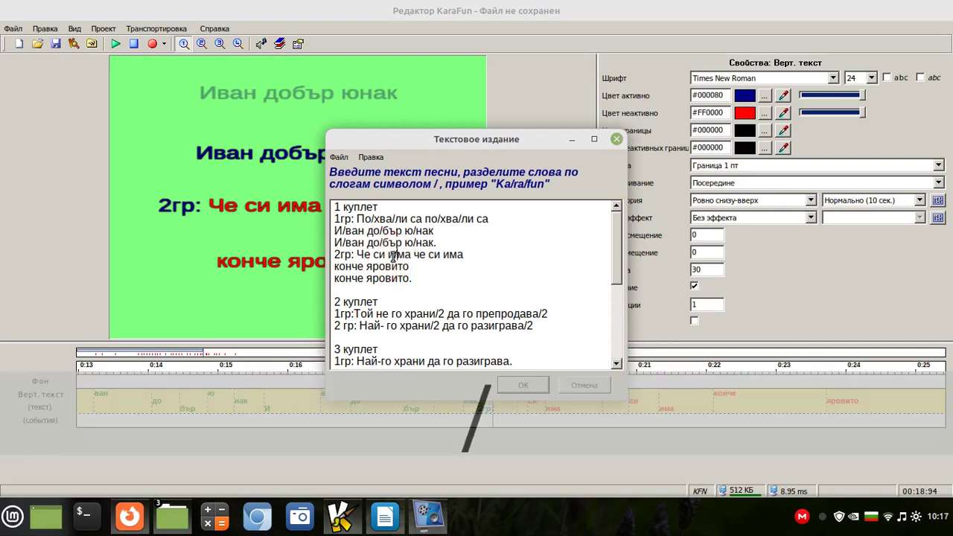
key(Right)
key(Right)
key(Right)
key(Right)
key(Right)
key(Right)
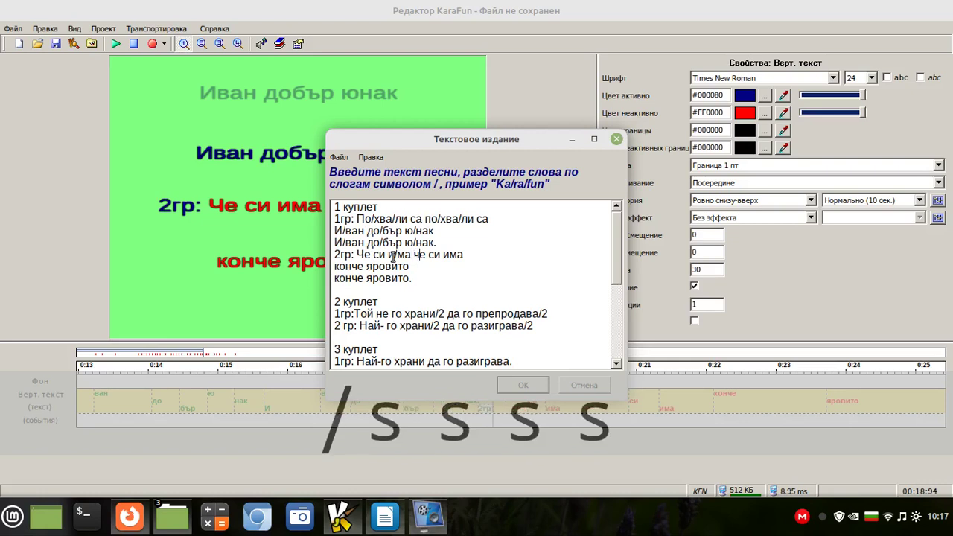
key(Right)
key(Right)
key(Right)
key(Right)
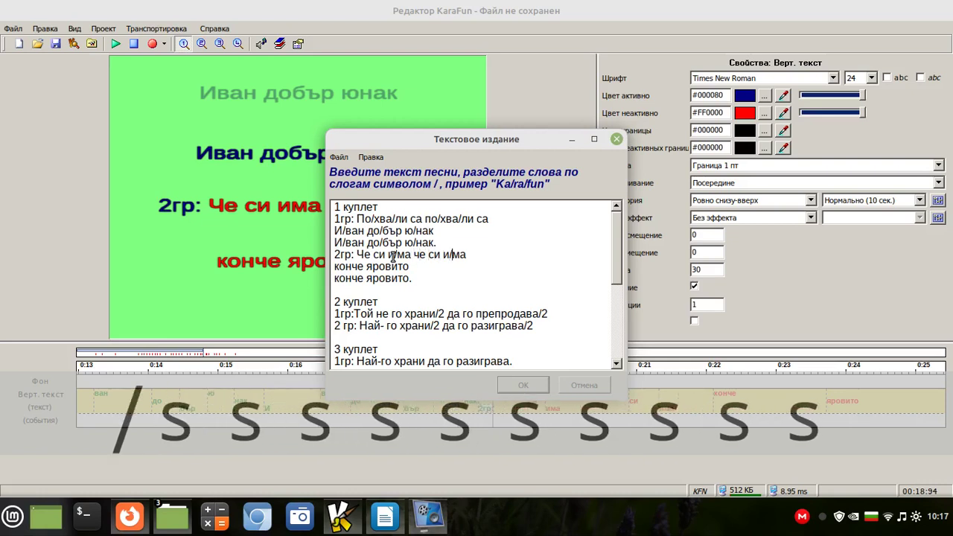
text(/)
Step: Divide the first "конче яровито" line into syllables as "кон/че я/ро/ви/то"
key(Right)
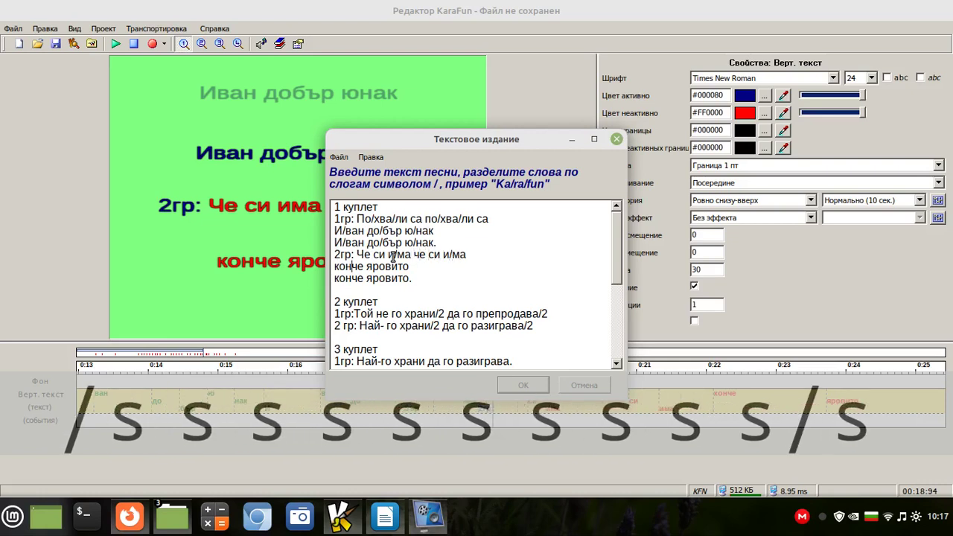
text(/)
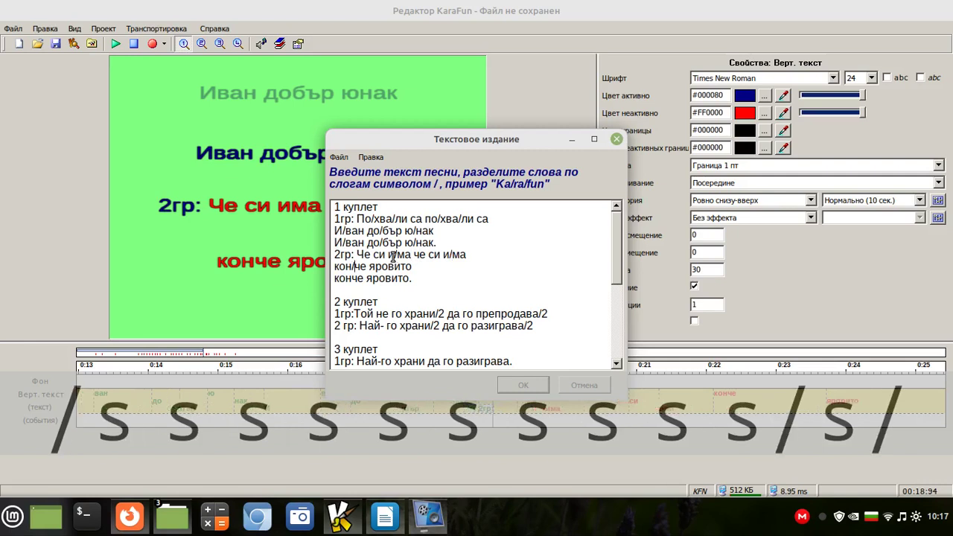
key(Right)
key(Left)
text(/)
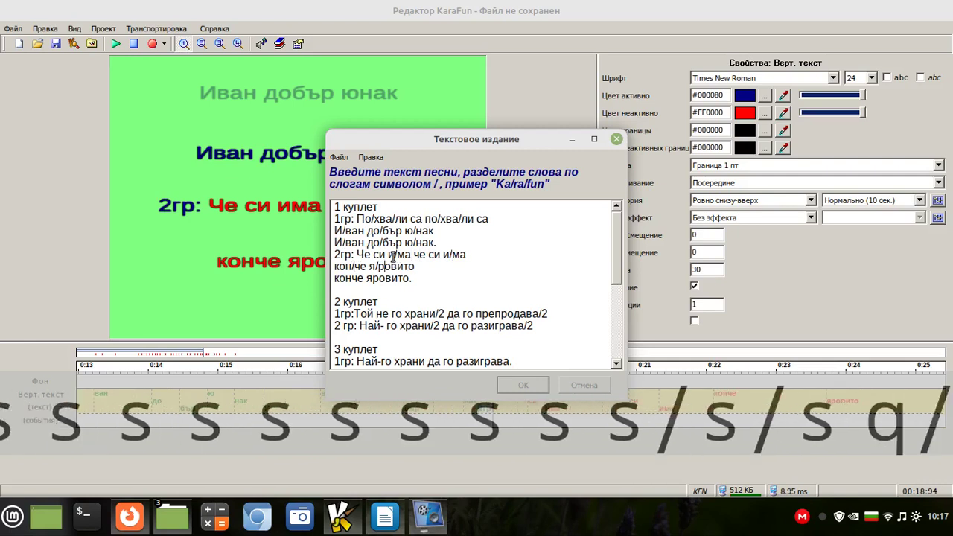
key(Right)
key(Right)
text(/)
key(Right)
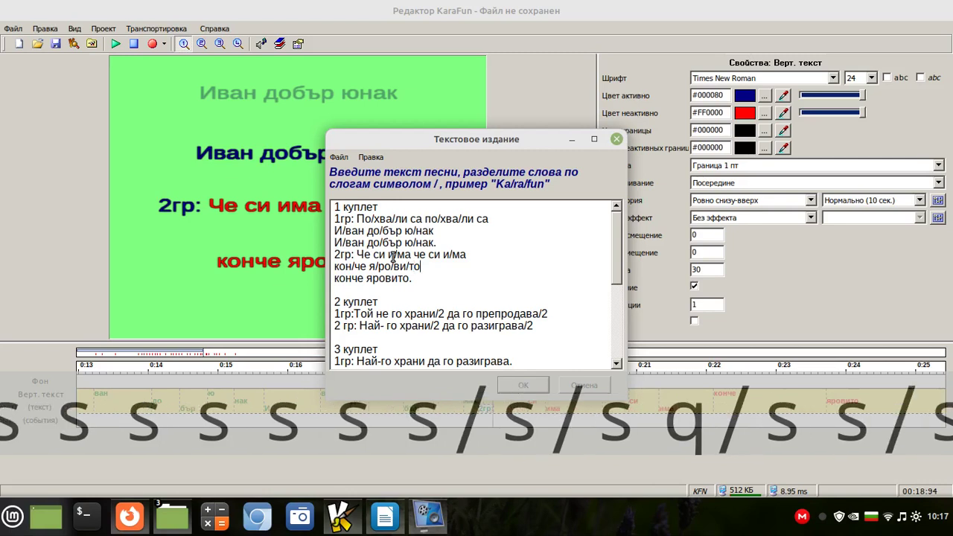
Step: Divide the second "конче яровито." line as "кон/че я/ро/ви/то." and apply the edited song text
key(Down)
key(Home)
key(Right)
key(Right)
key(Right)
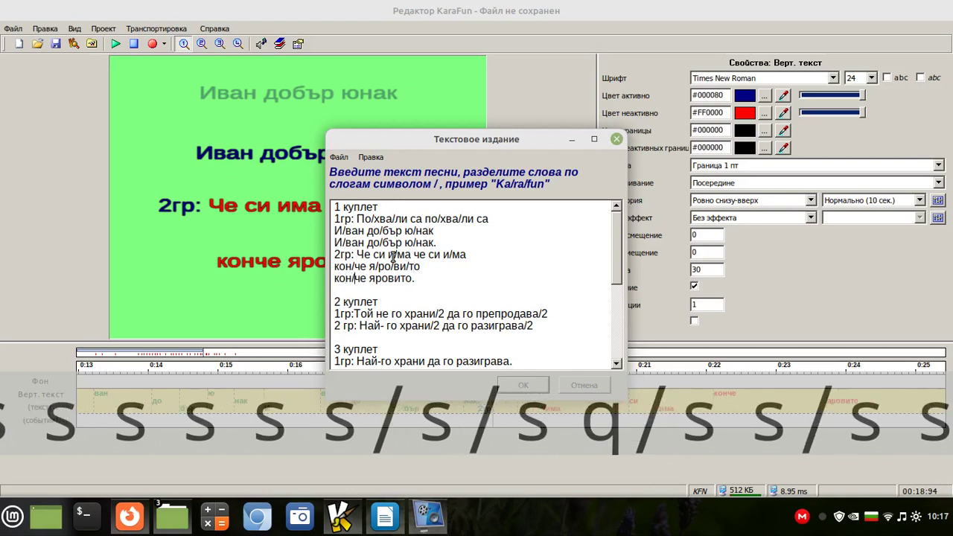
text(/)
key(Right)
key(Right)
key(Right)
key(Right)
text(/)
key(Right)
key(Right)
text(/)
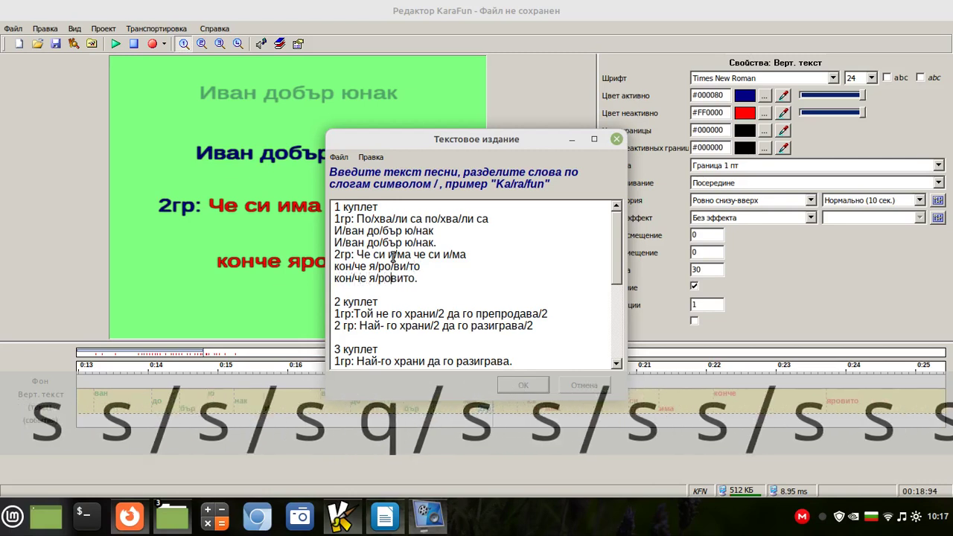
key(Right)
key(Right)
text(/)
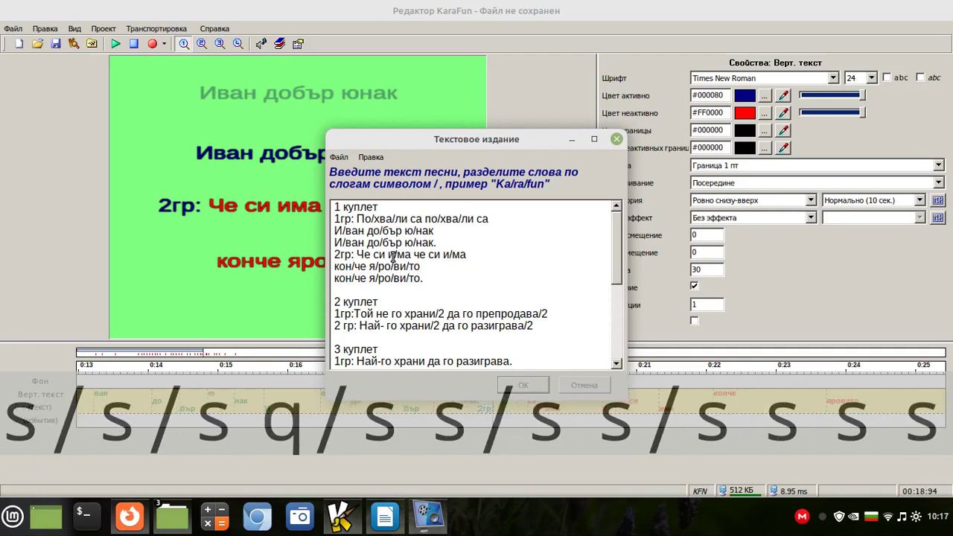
click(425, 286)
click(522, 384)
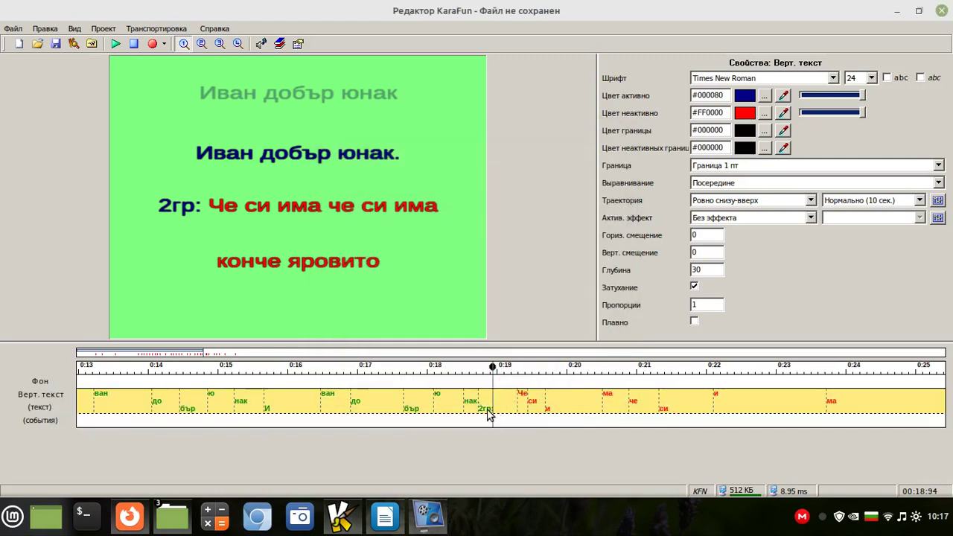
Step: Synchronise the text with the song from about 0:18.9, marking each syllable from "Че си и/ма" through the second "кон/че я/ро/ви/то.", and stop recording
right_click(494, 415)
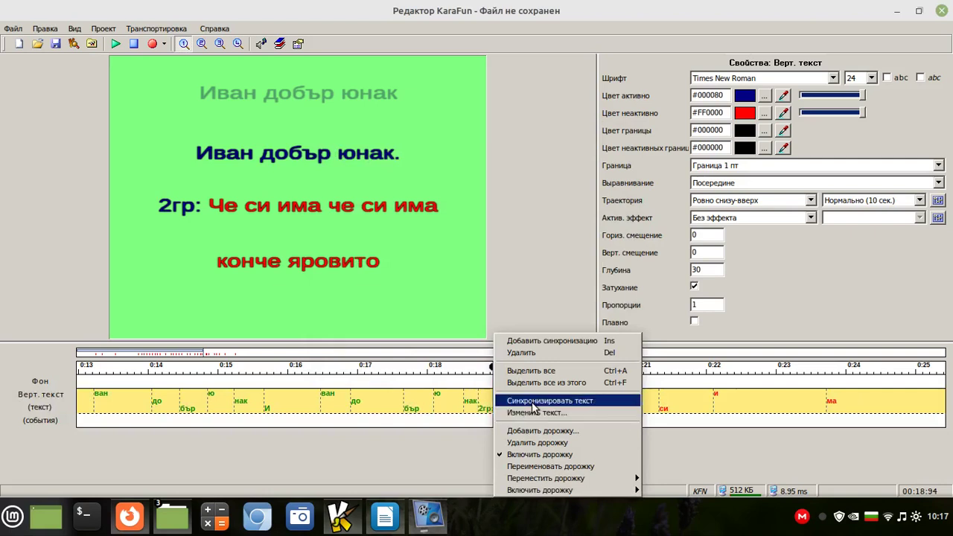
click(533, 404)
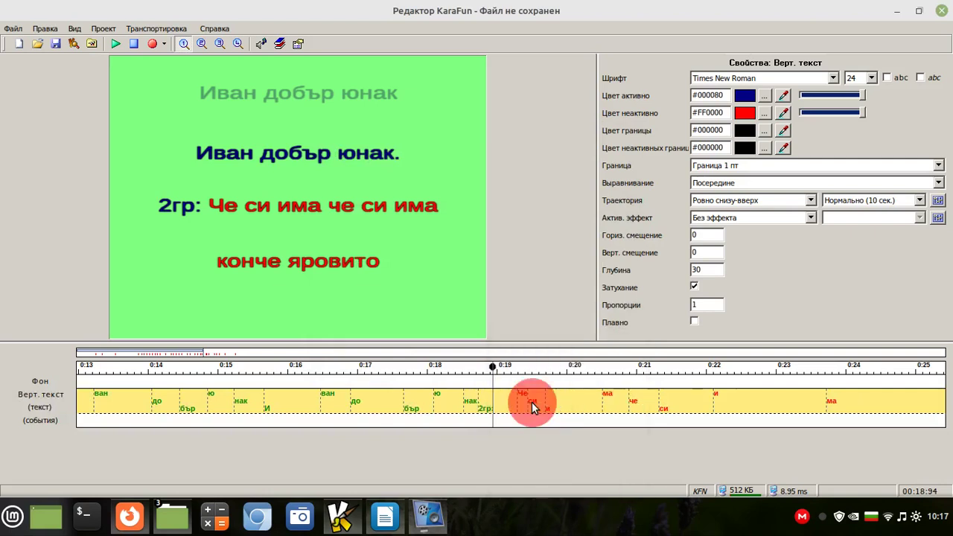
click(448, 270)
key(space)
key(space)
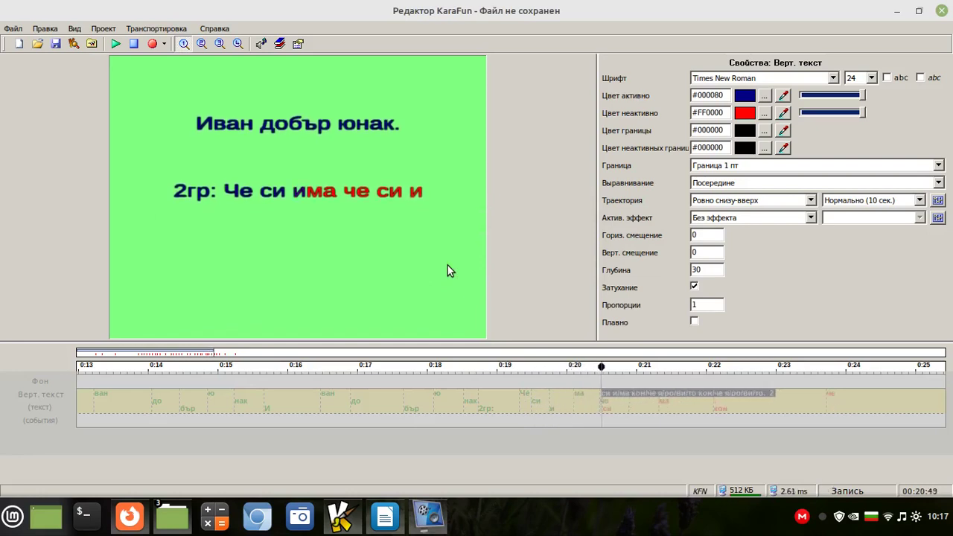
key(space)
key(space)
key(space)
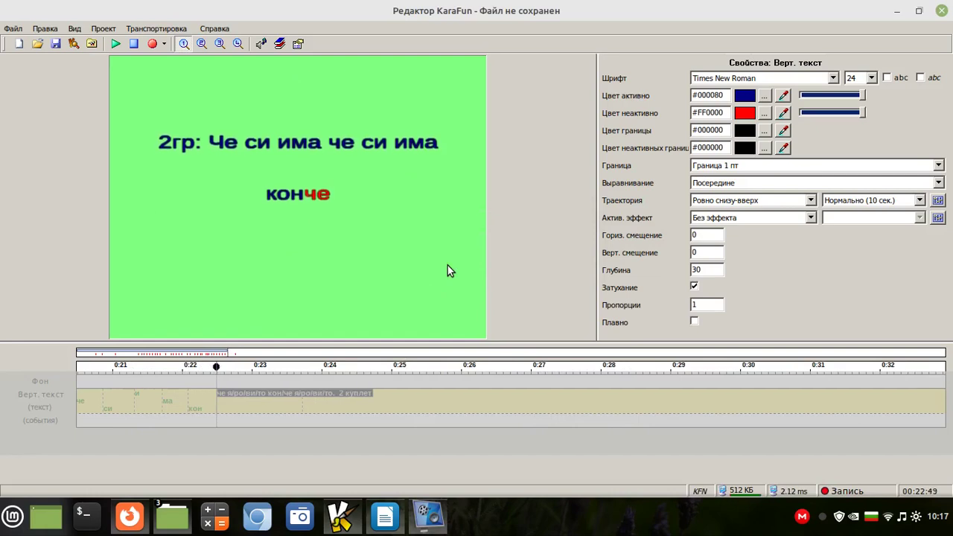
key(space)
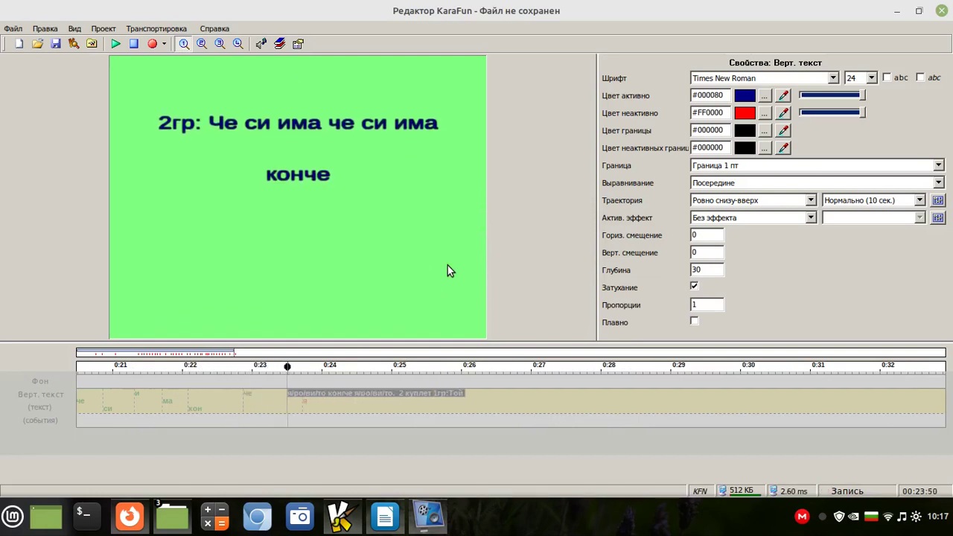
key(space)
key(space)
key(space)
key(space)
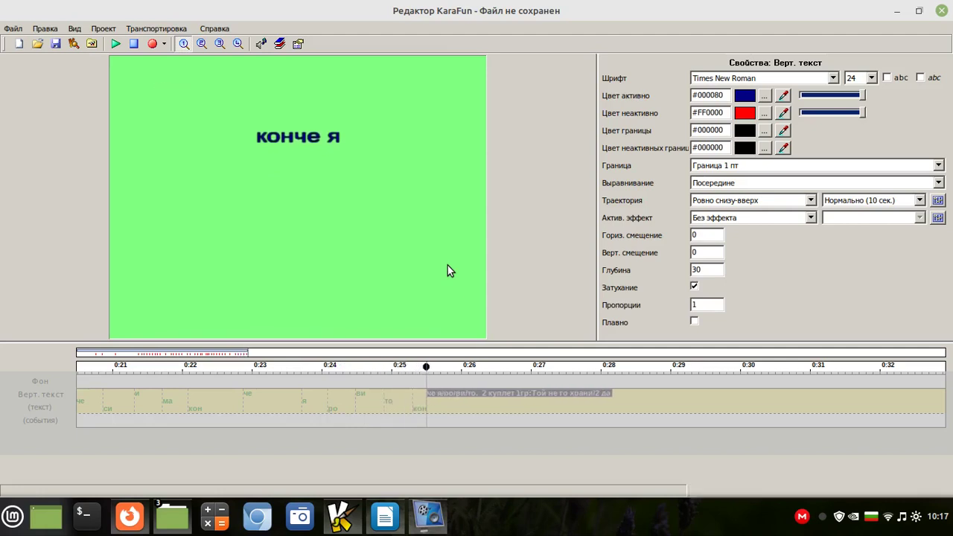
key(space)
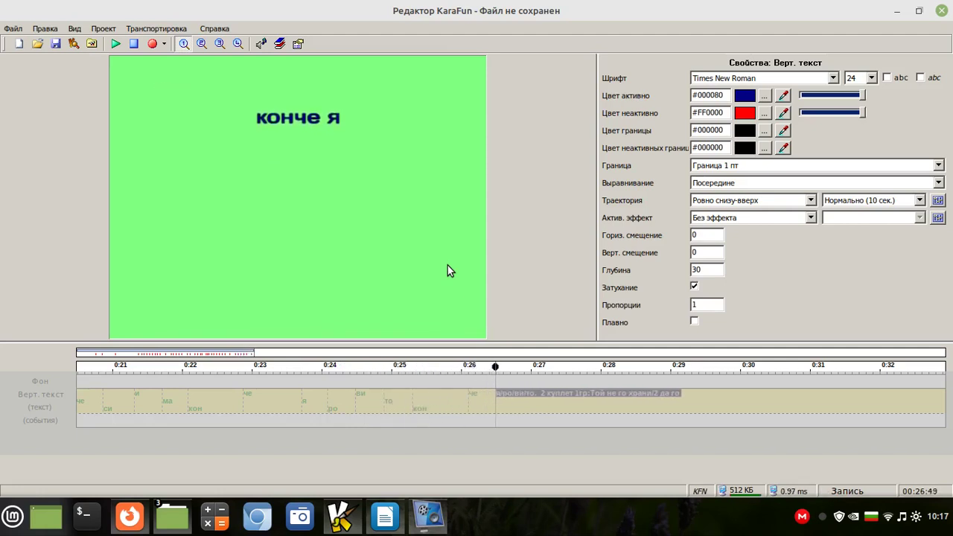
key(space)
key(space)
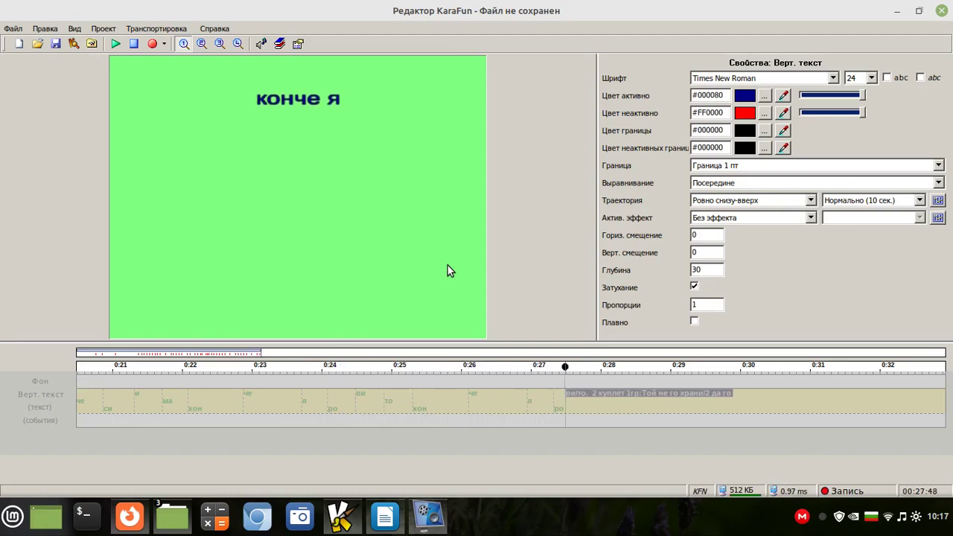
key(space)
key(space)
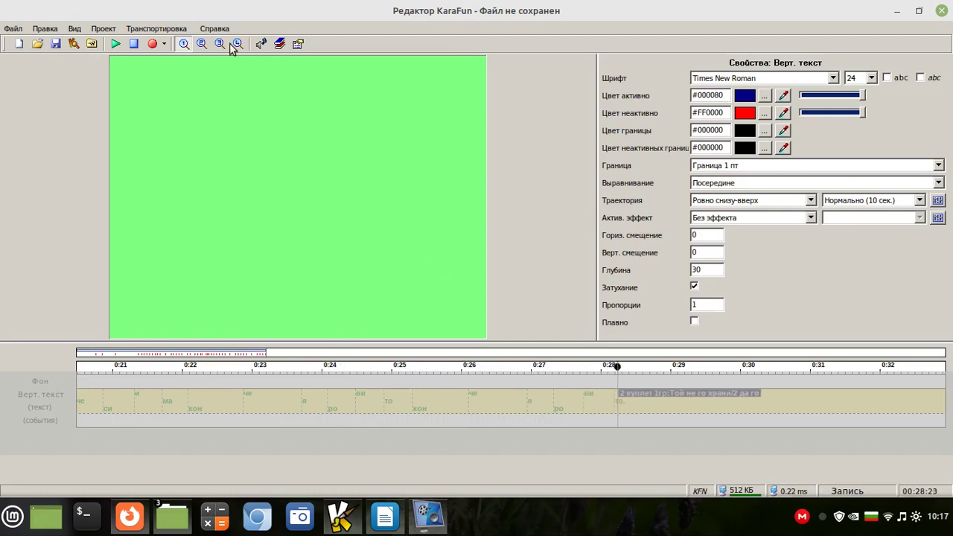
click(135, 43)
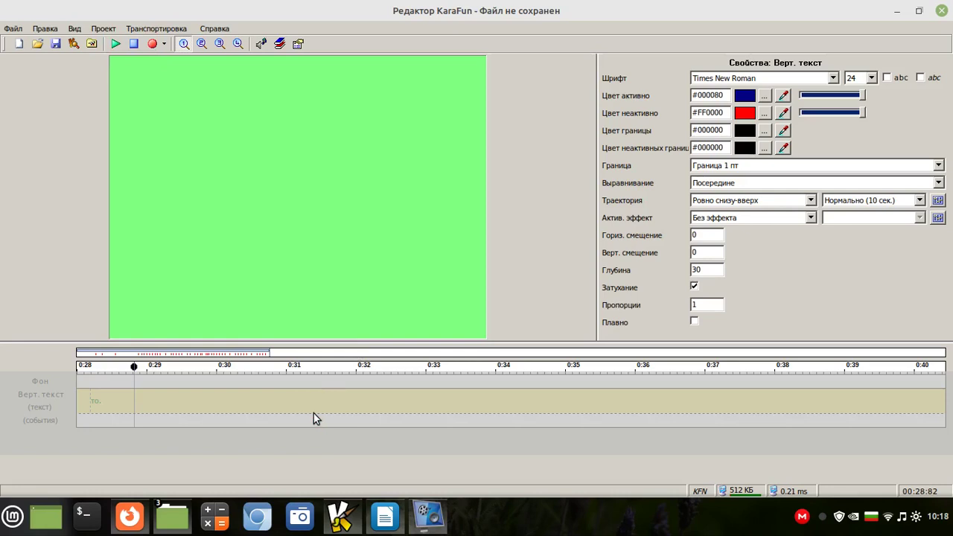
Step: Play the project from about 0:02 and set the vertical text's font size to 26, stopping playback after checking the lyrics
click(314, 413)
click(187, 356)
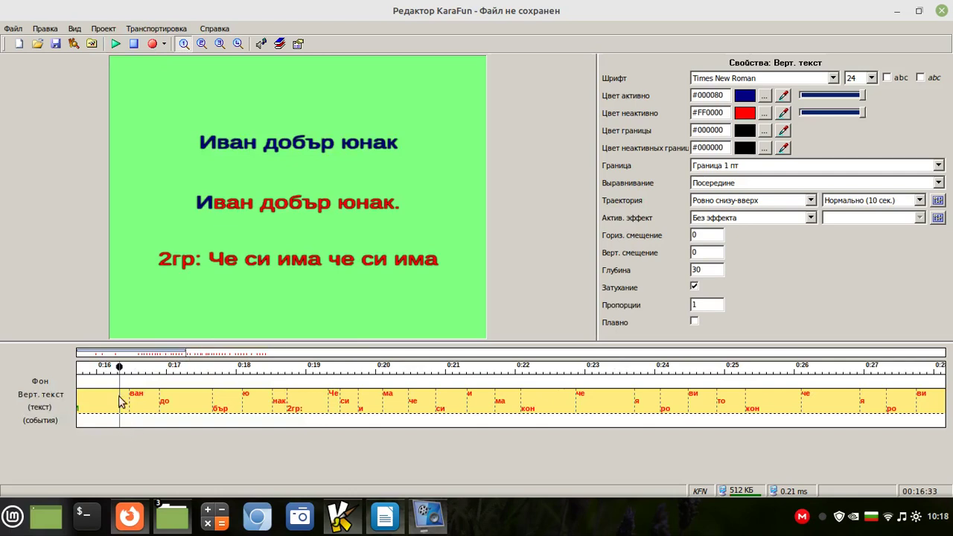
click(93, 351)
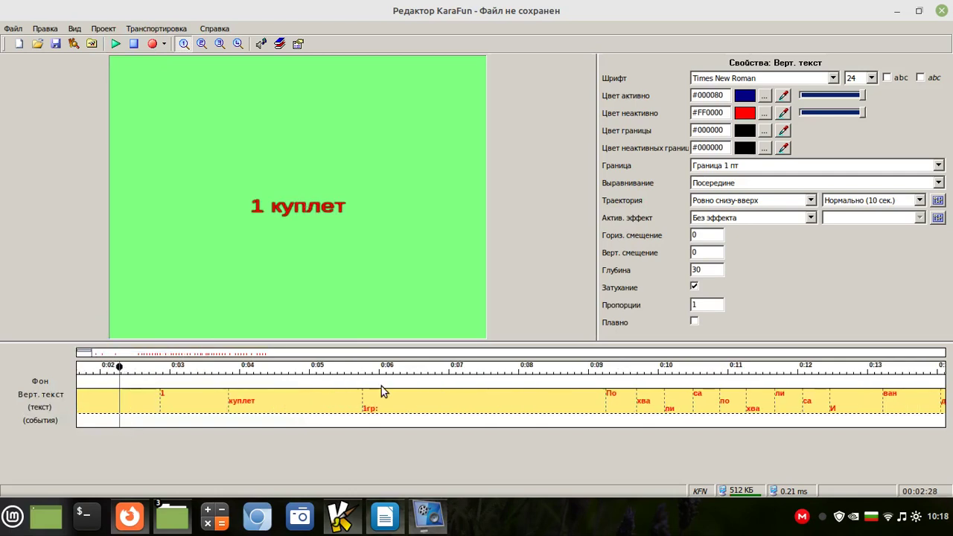
key(space)
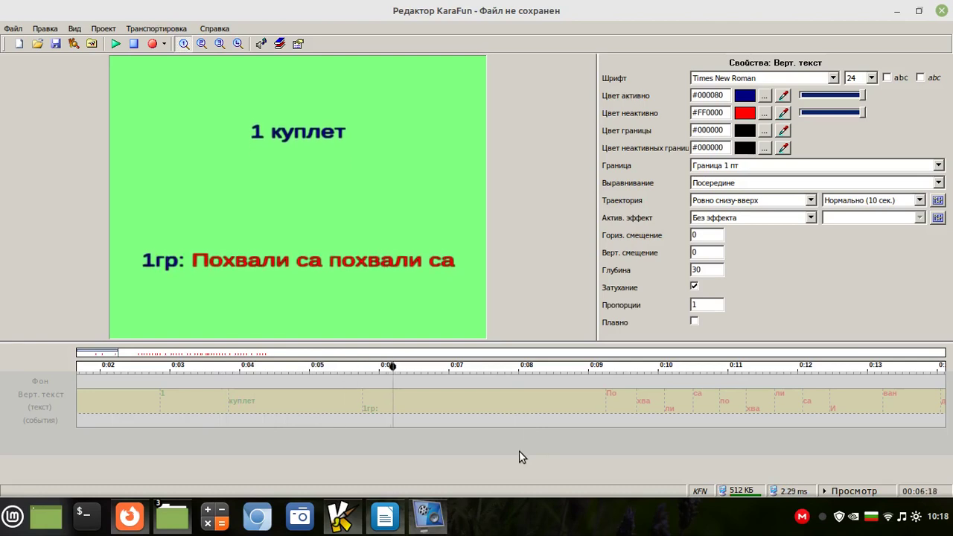
click(871, 78)
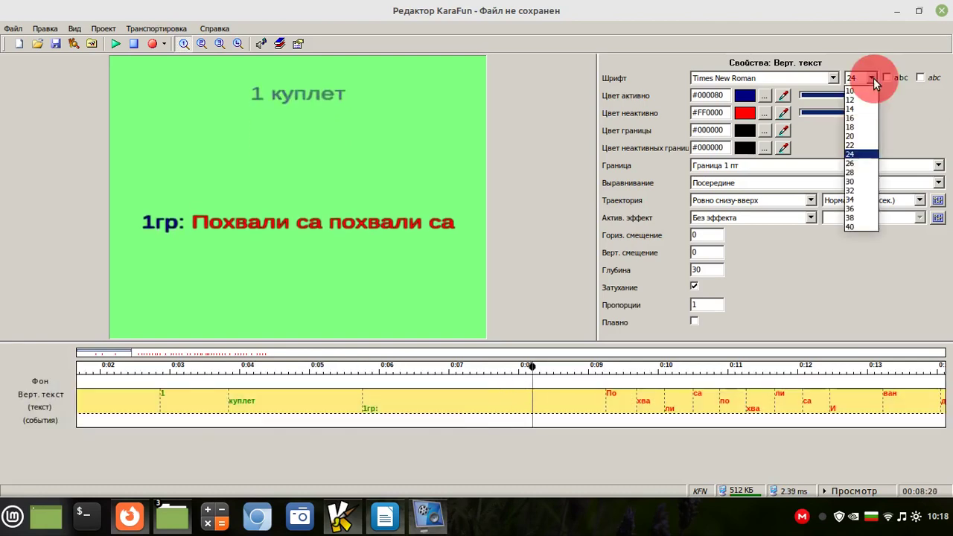
click(855, 165)
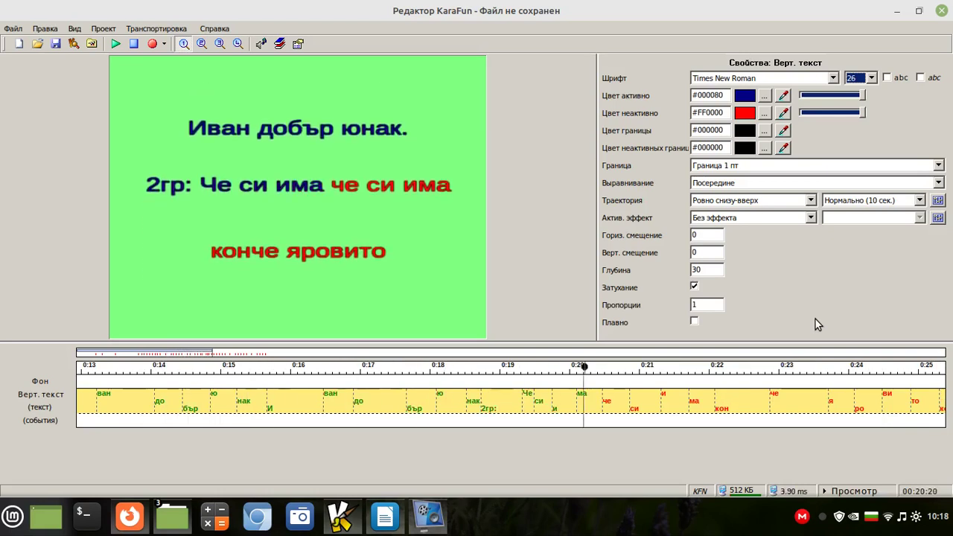
click(132, 45)
click(355, 408)
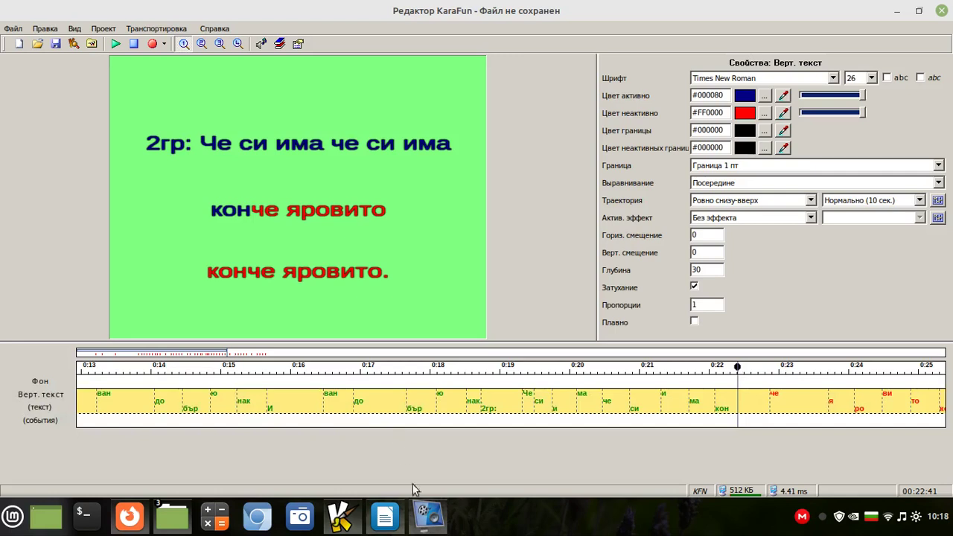
Step: Switch to vokoscreen, turn off the Showclick option and minimise its window
click(421, 530)
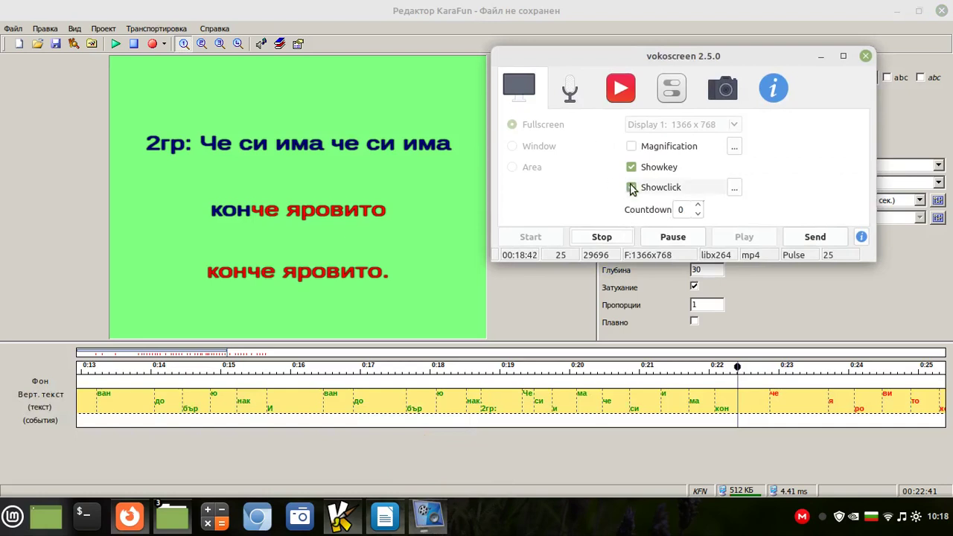
click(634, 191)
click(820, 57)
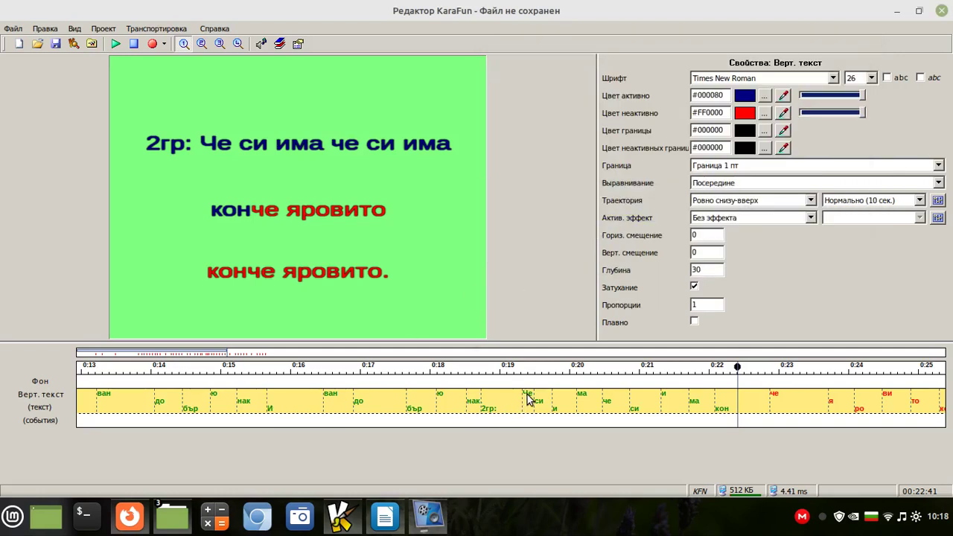
Step: Move the syllable "Че" after "2гр:" to about 0:19.0 and "си" to about 0:19.3, and replay from about 0:17.4
drag(527, 399, 499, 398)
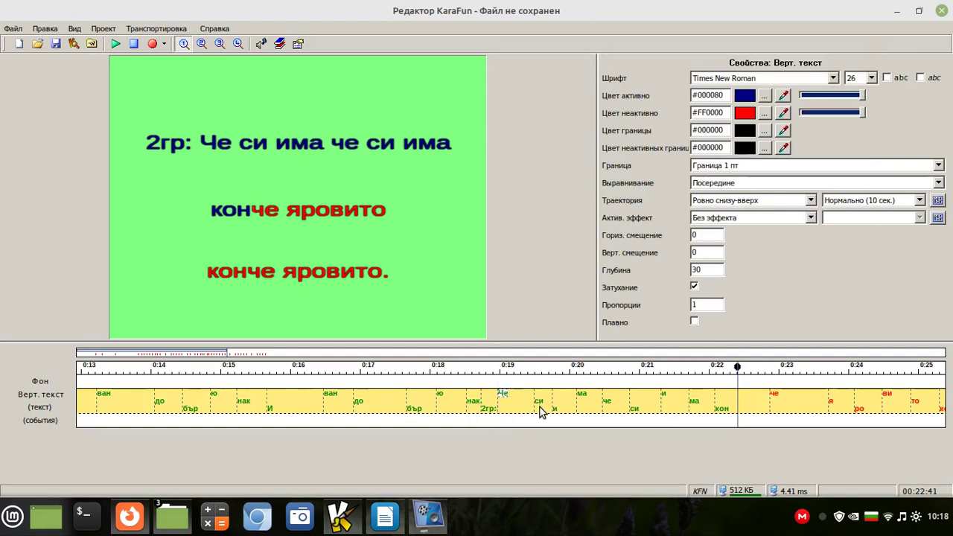
drag(542, 410, 527, 409)
click(390, 367)
key(space)
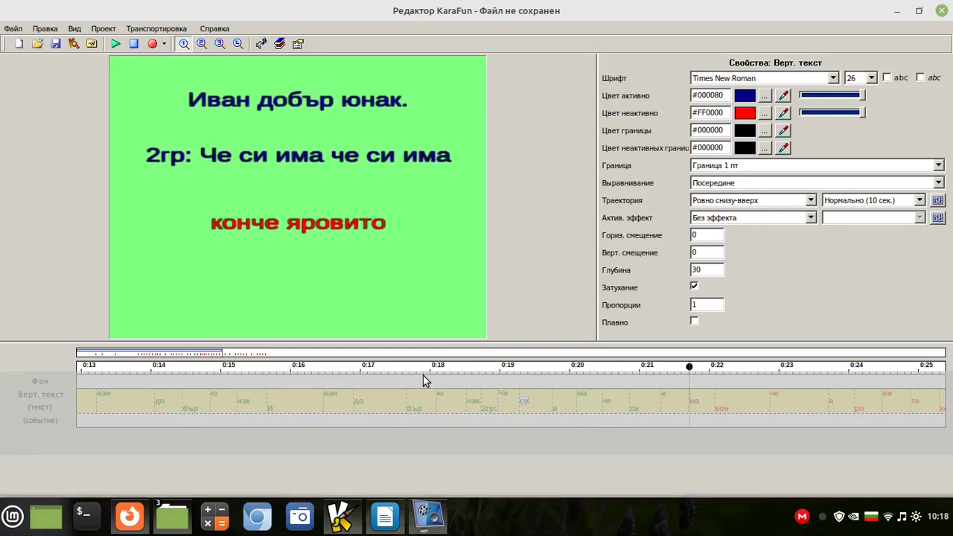
click(152, 43)
key(space)
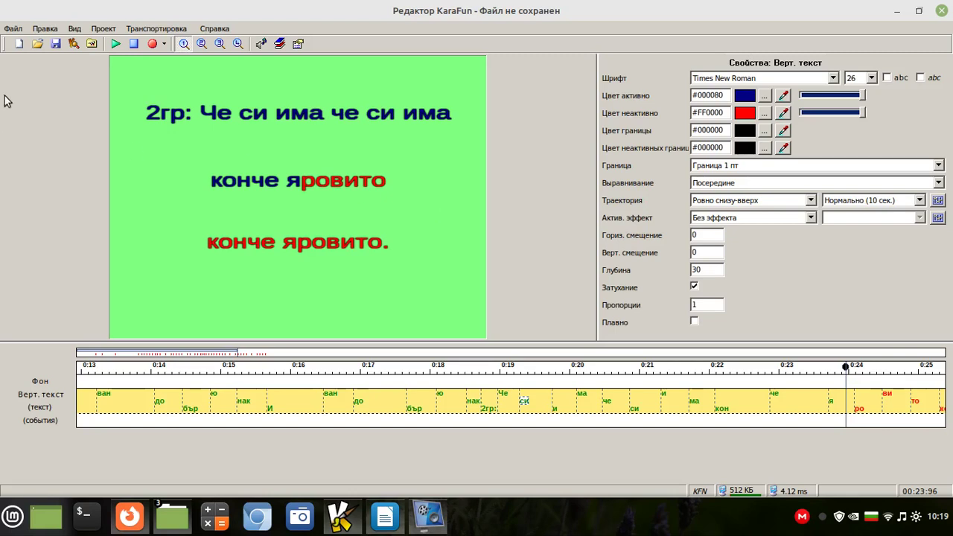
click(14, 29)
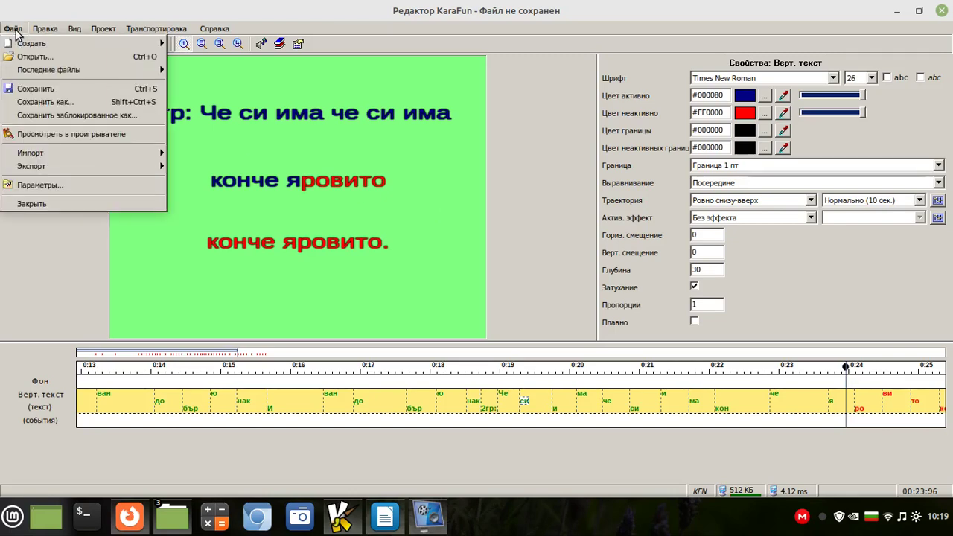
mouse_move(56, 165)
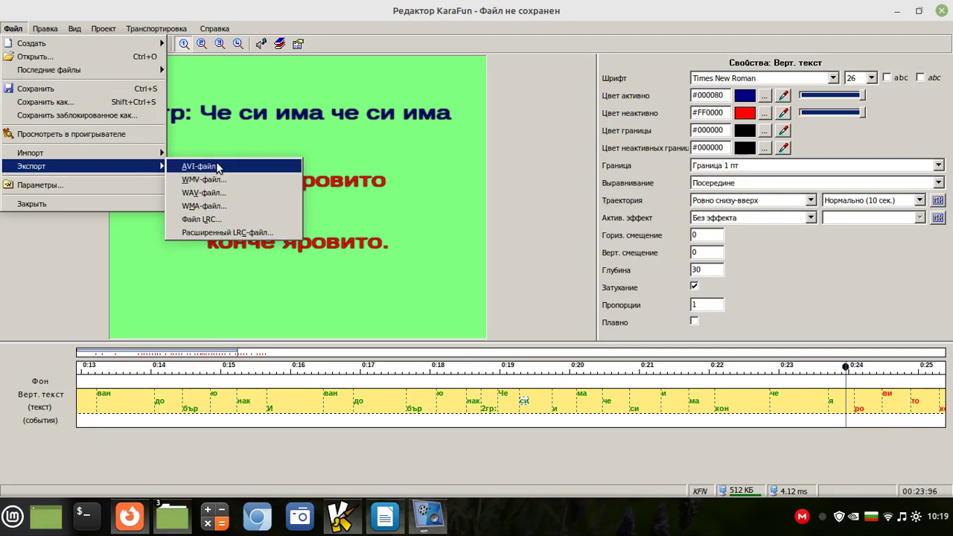
click(66, 271)
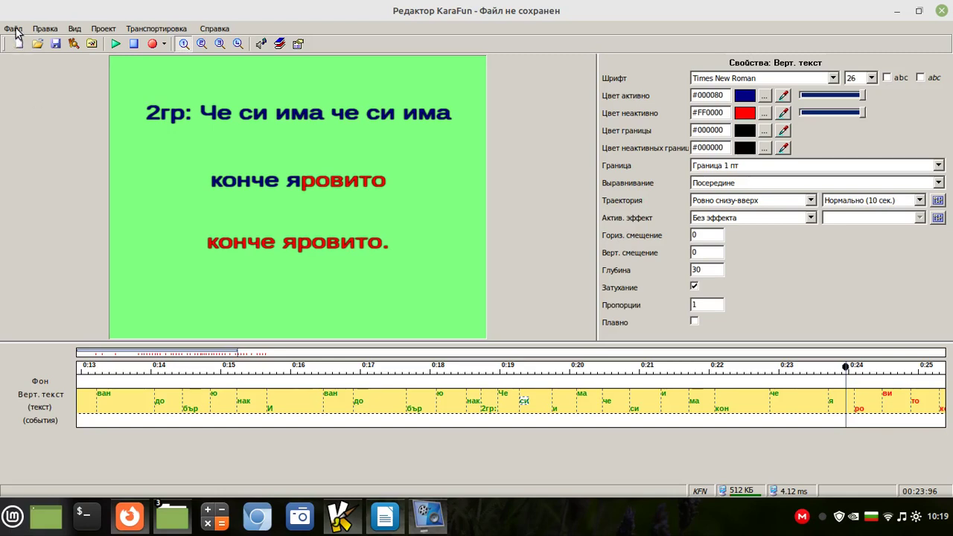
Step: Send the project to the player for viewing, saving it on the Desktop as the KaraFun file "Похвали се Иван"
click(75, 44)
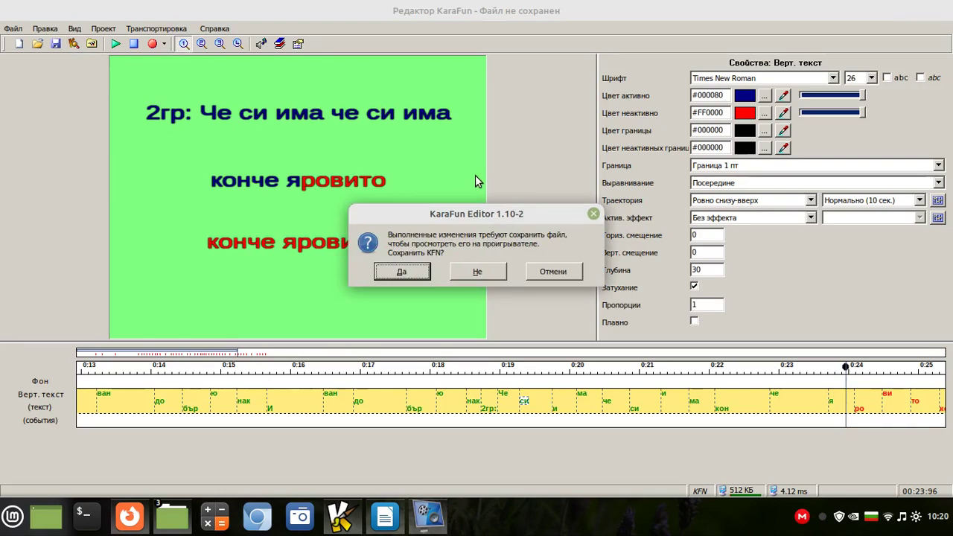
click(402, 272)
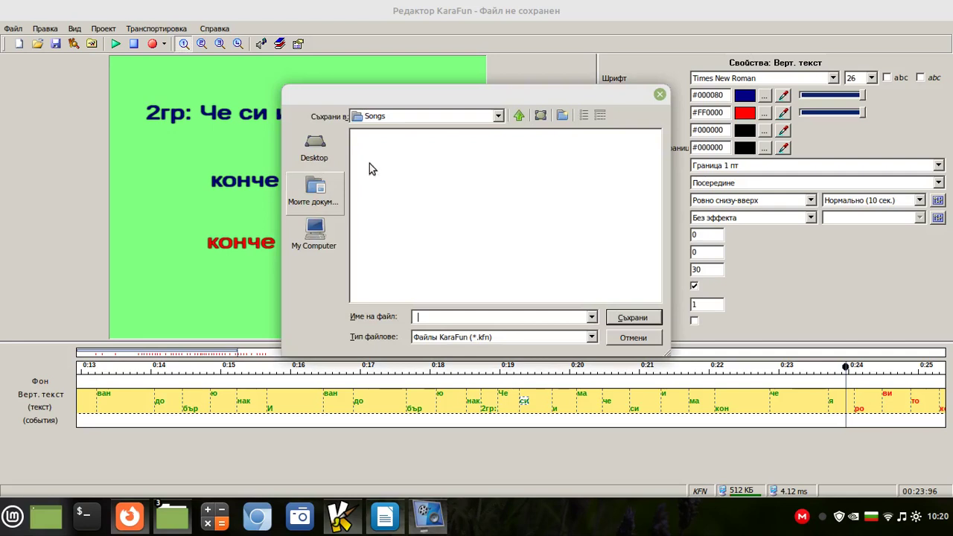
click(312, 149)
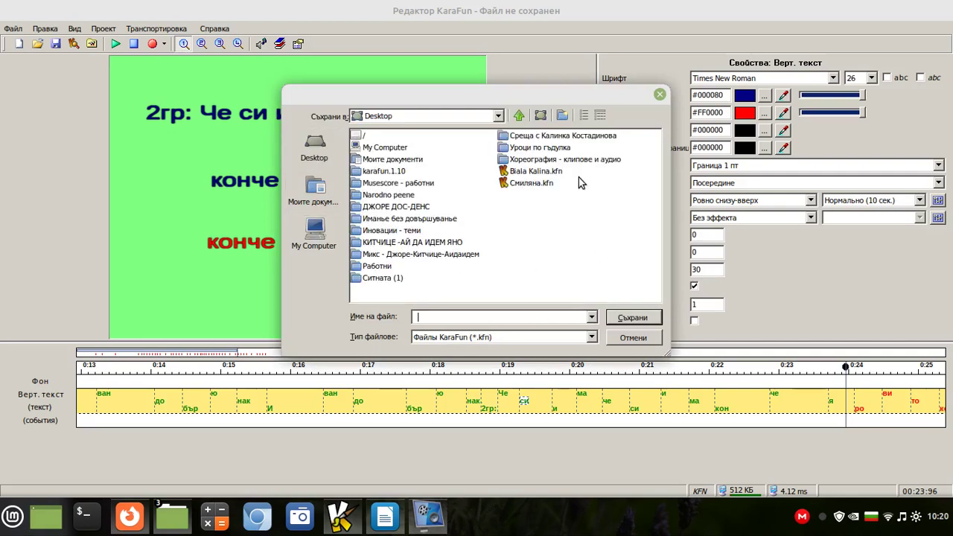
text(Похвали)
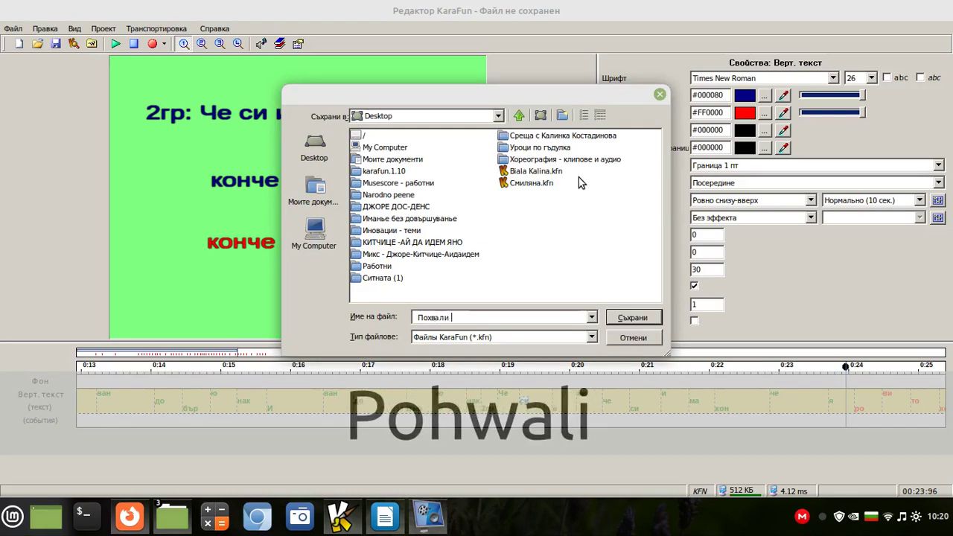
text( с)
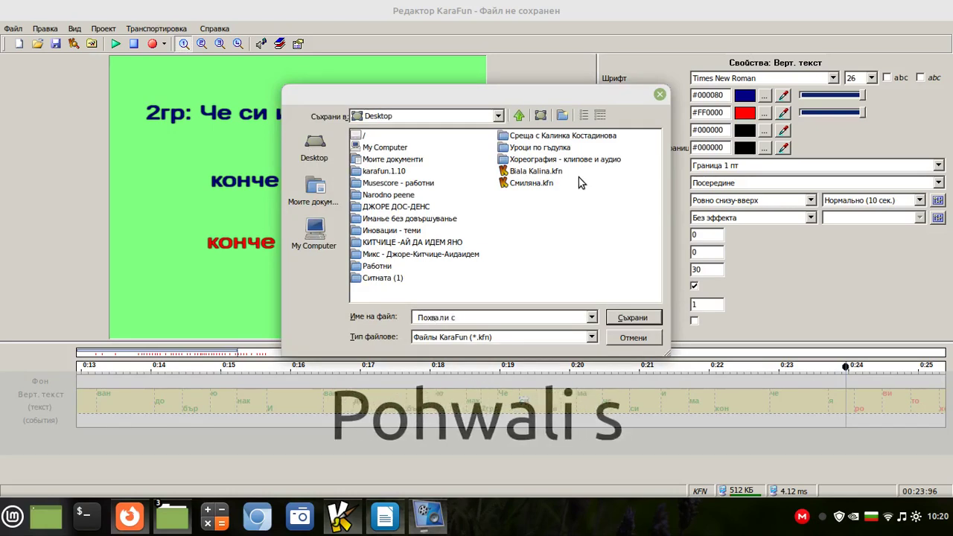
text(е Иван)
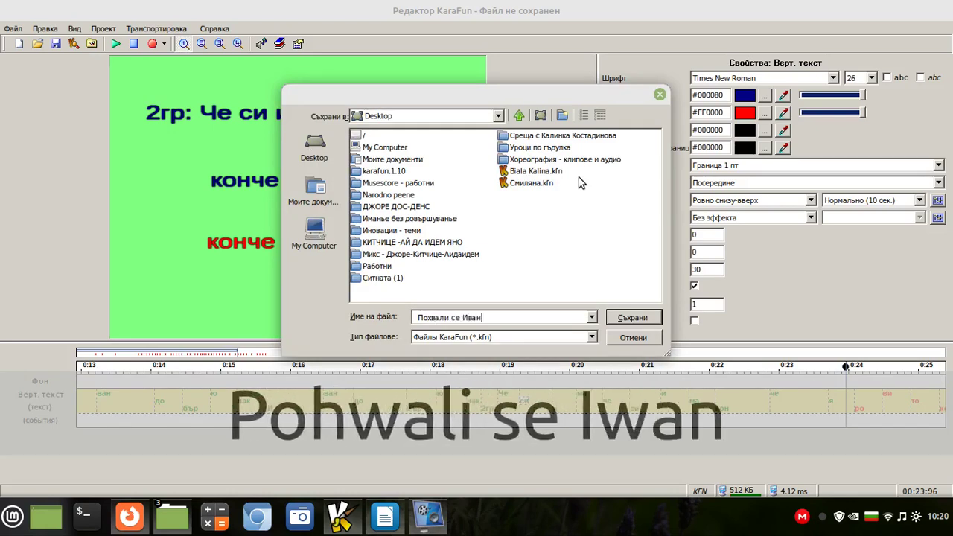
click(628, 319)
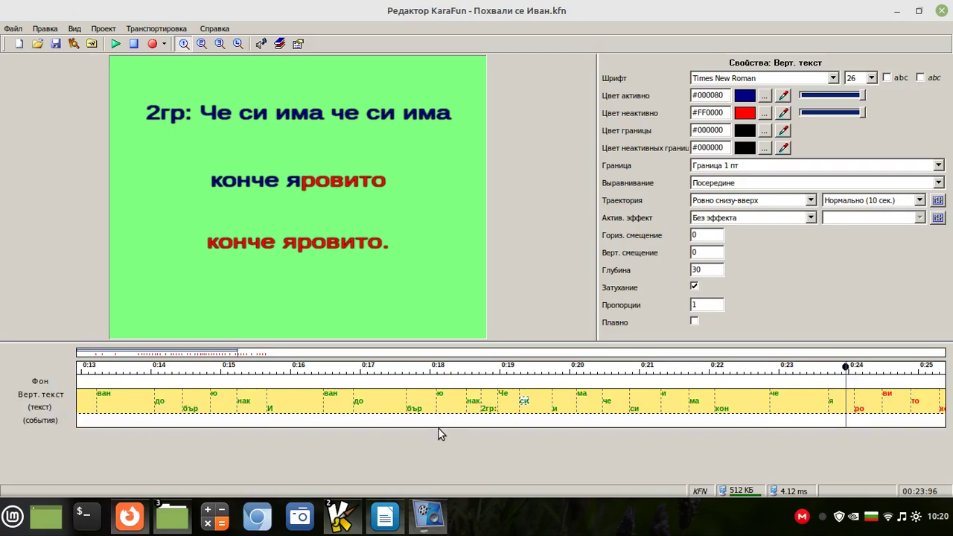
Step: Play the saved song in KaraFun Studio up to about 0:19 to check the lyrics, and close the player
key(F9)
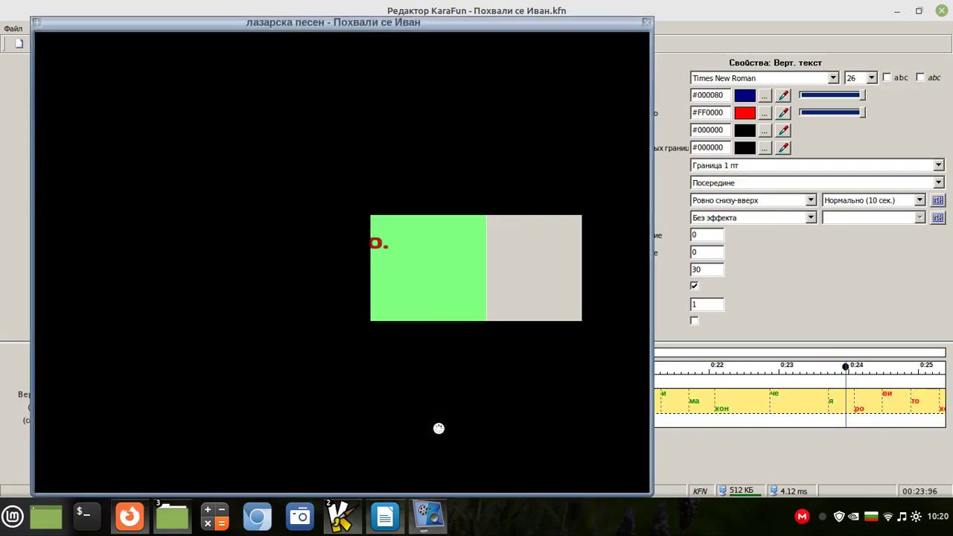
click(742, 174)
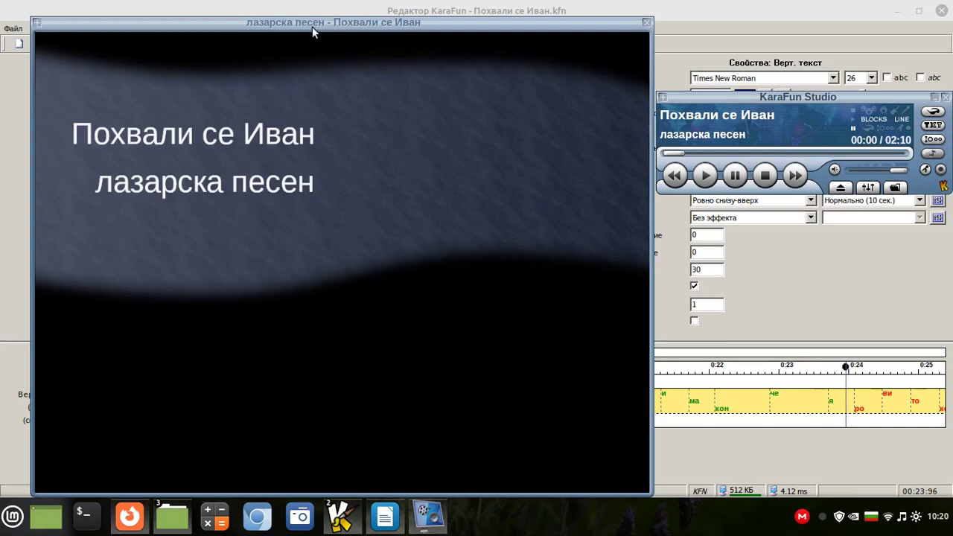
mouse_move(312, 24)
mouse_down()
mouse_move(304, 8)
mouse_move(309, 21)
mouse_up()
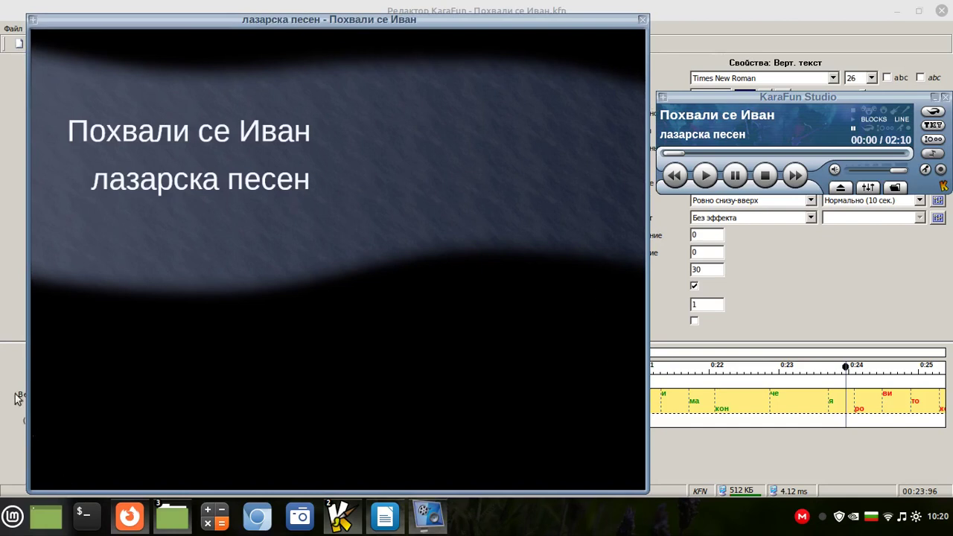
click(428, 516)
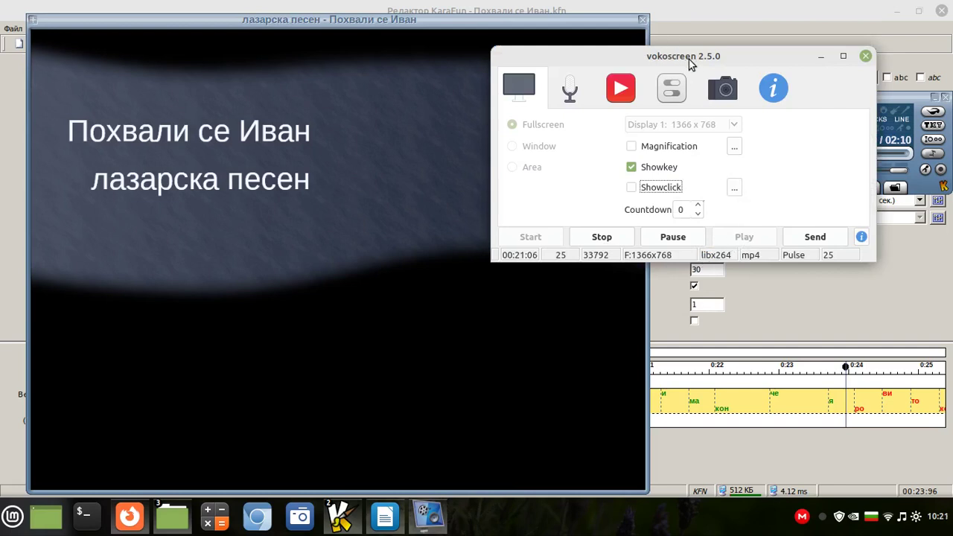
click(820, 58)
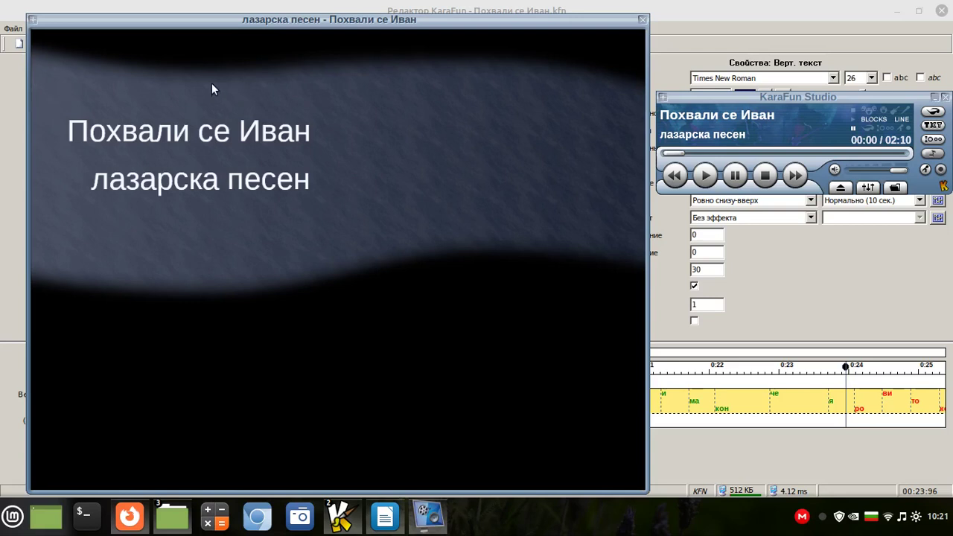
click(711, 182)
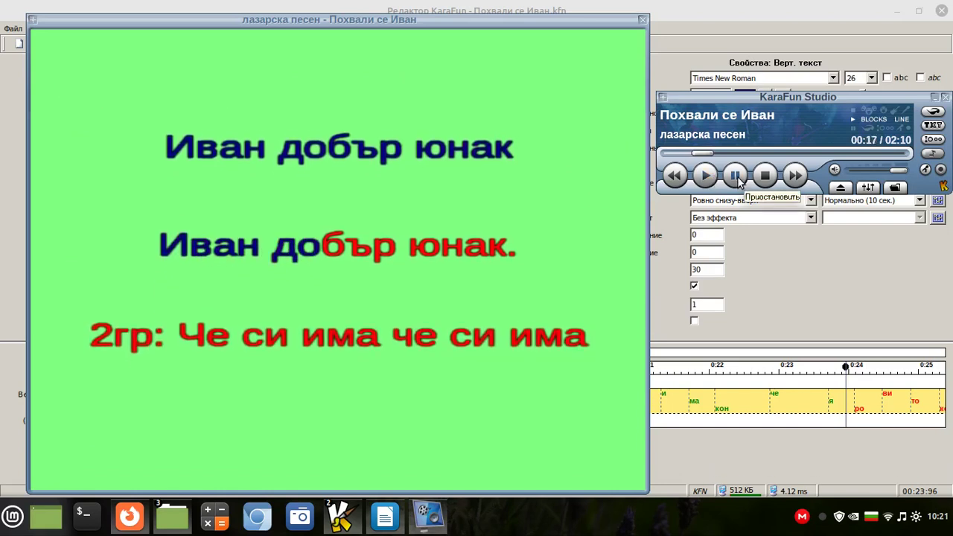
click(737, 178)
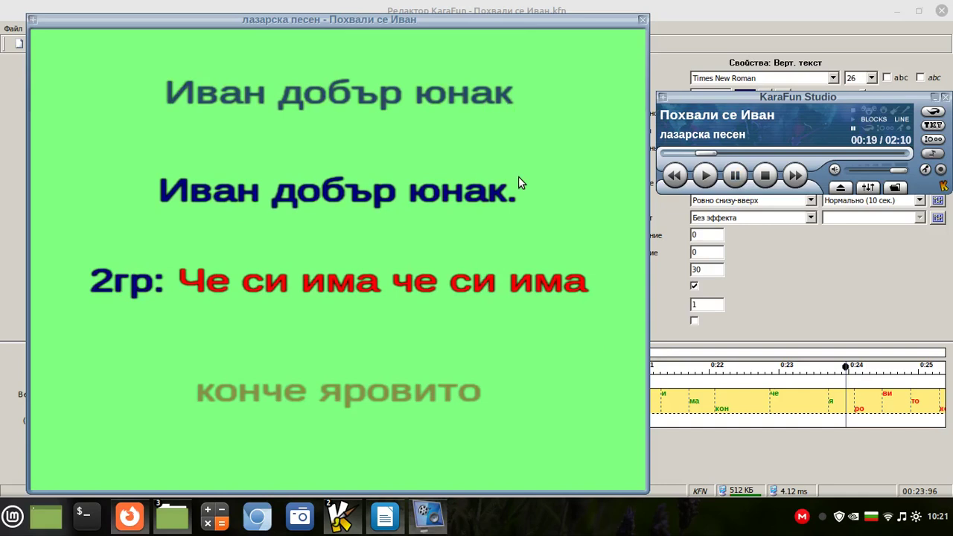
mouse_move(341, 520)
click(940, 104)
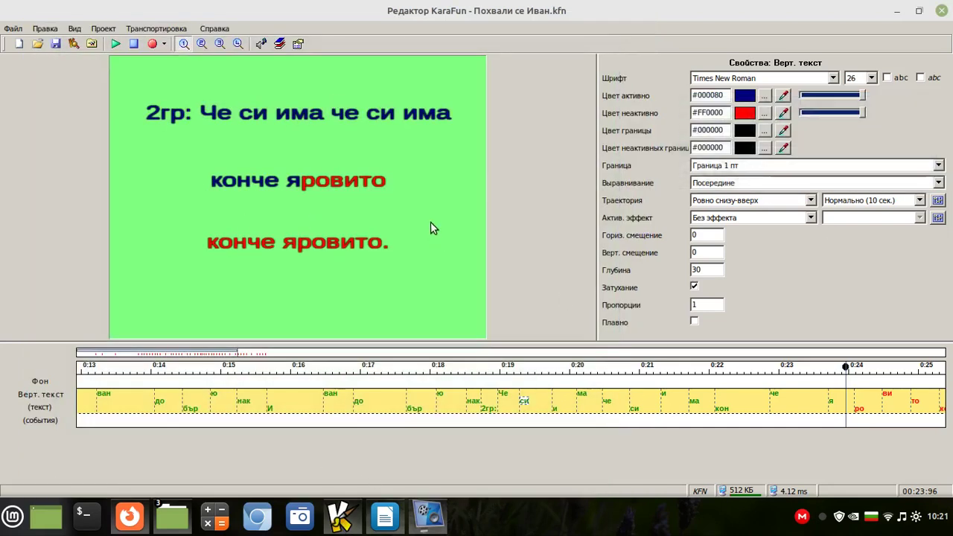
Step: Try font size 32 for the vertical text and set it back to 26
click(871, 78)
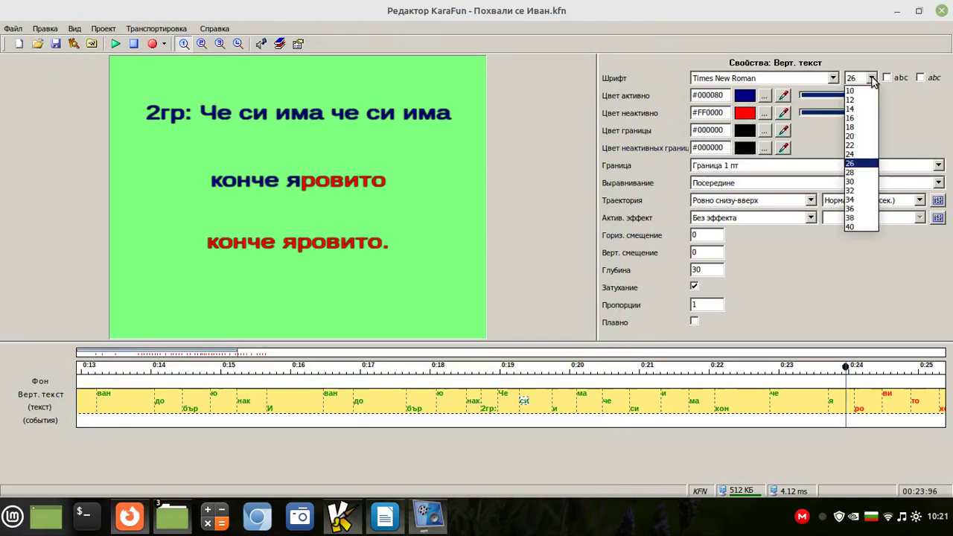
click(854, 192)
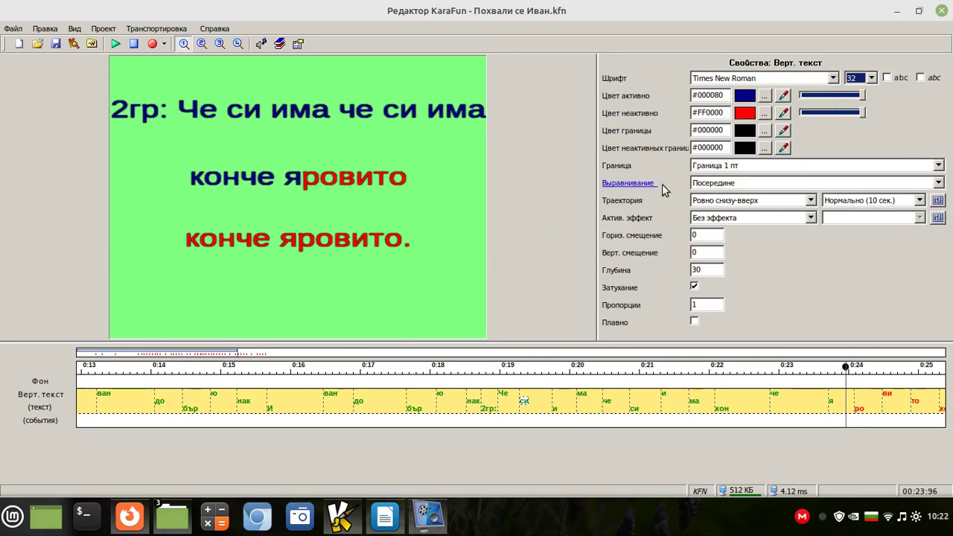
click(872, 78)
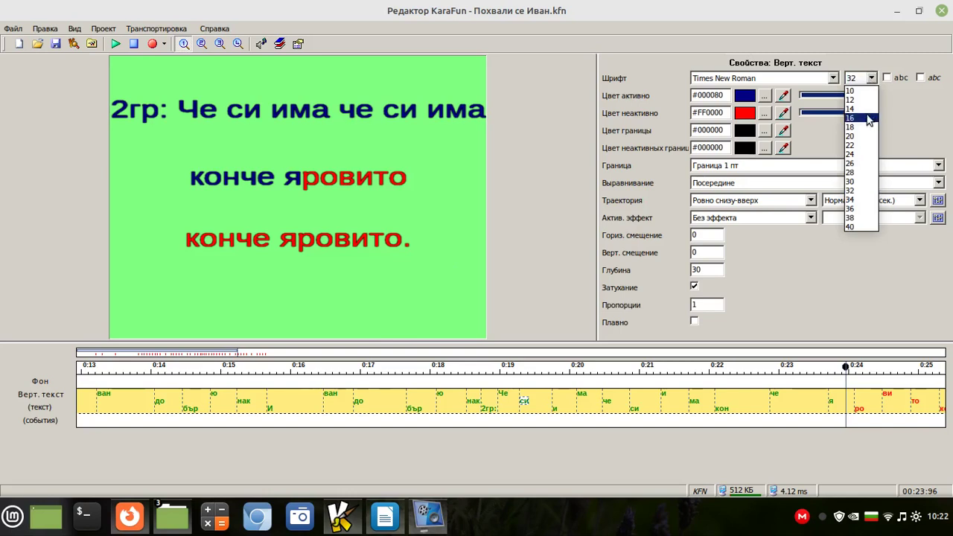
click(867, 163)
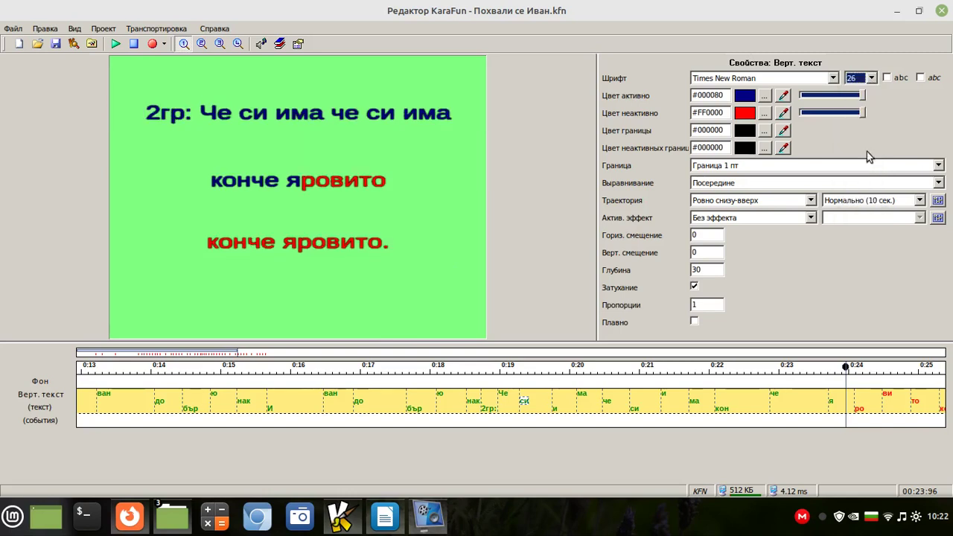